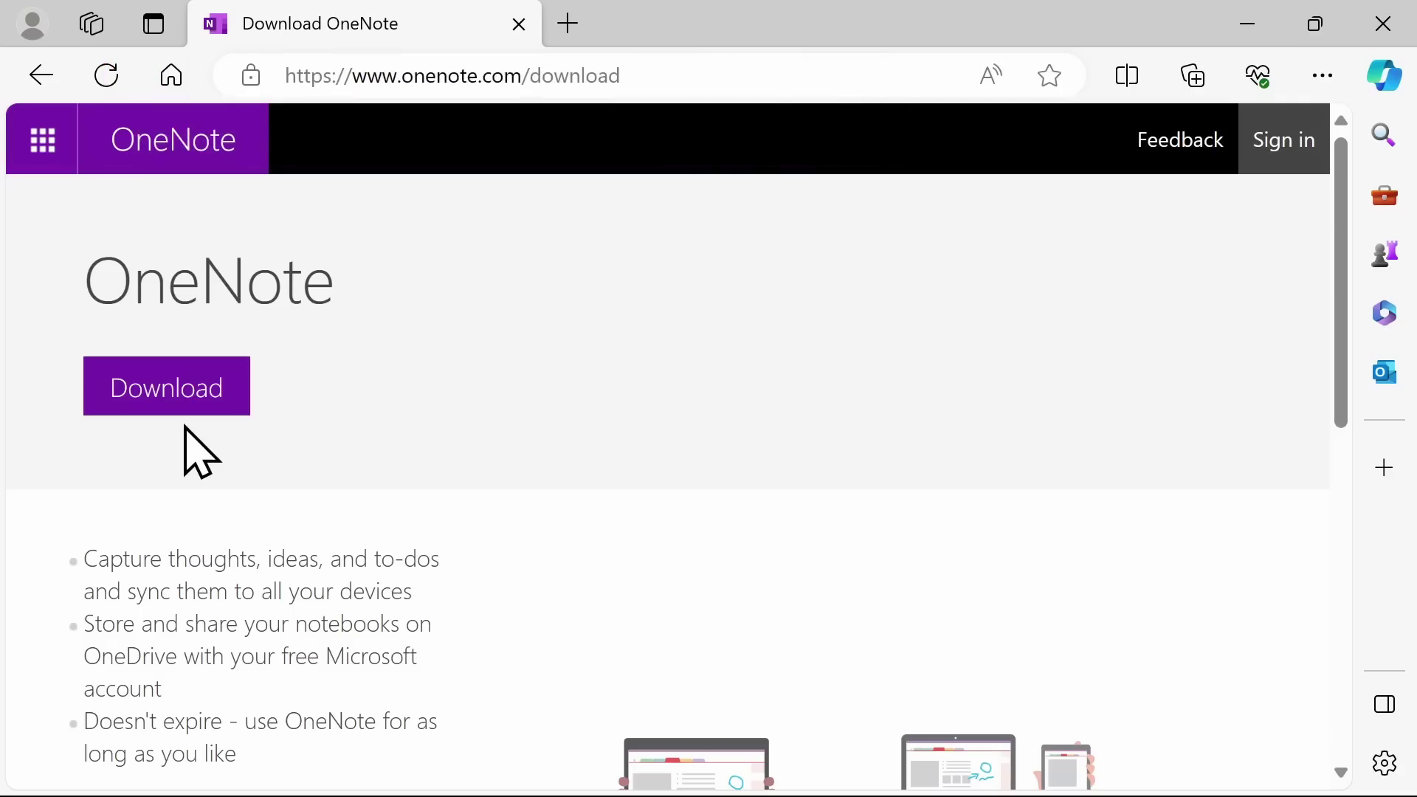
Step: Switch the Dark Mode page to a dark background and expand it to Full Page View
{"action": "scroll", "coordinate": [184, 428], "scroll_direction": "down", "scroll_amount": 1}
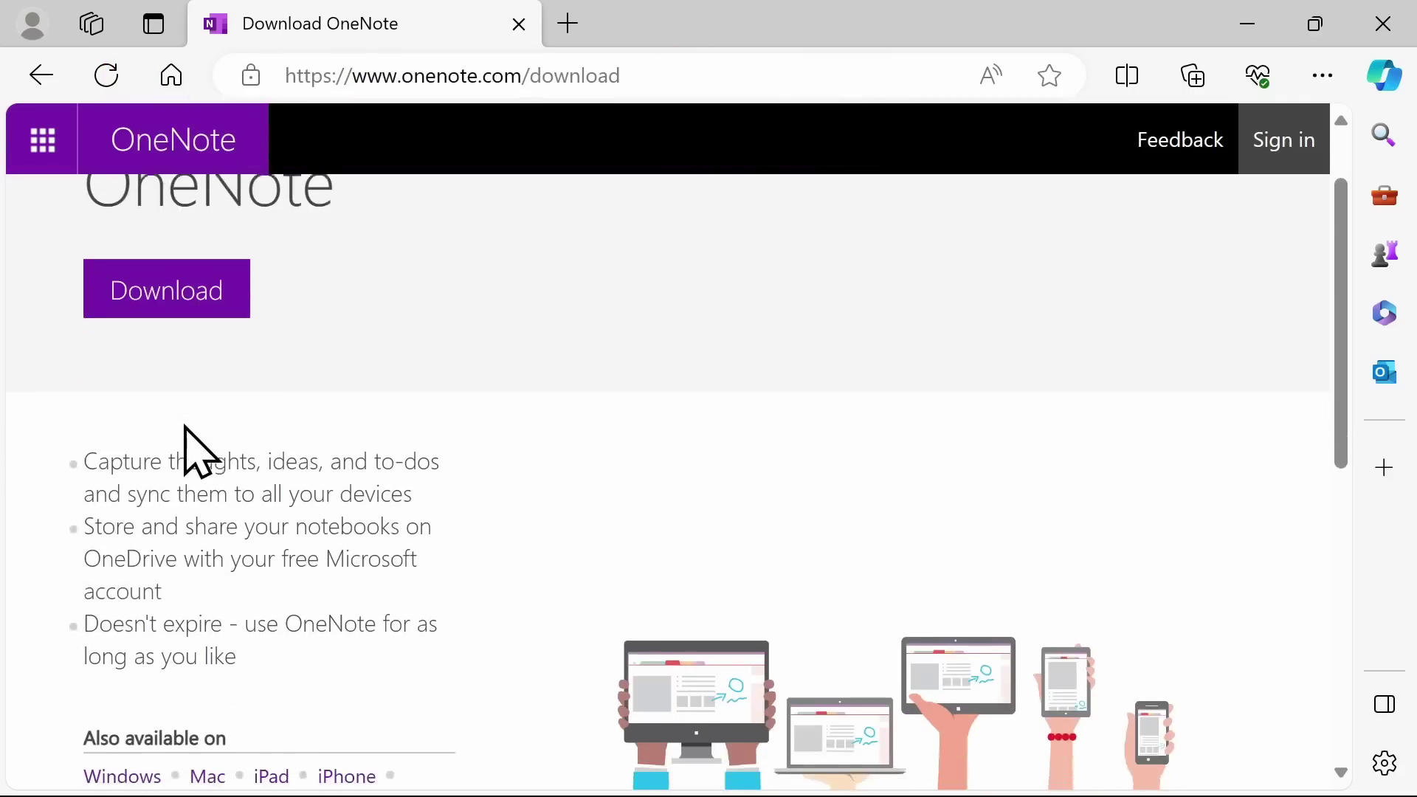
{"action": "scroll", "coordinate": [186, 436], "scroll_direction": "down", "scroll_amount": 2}
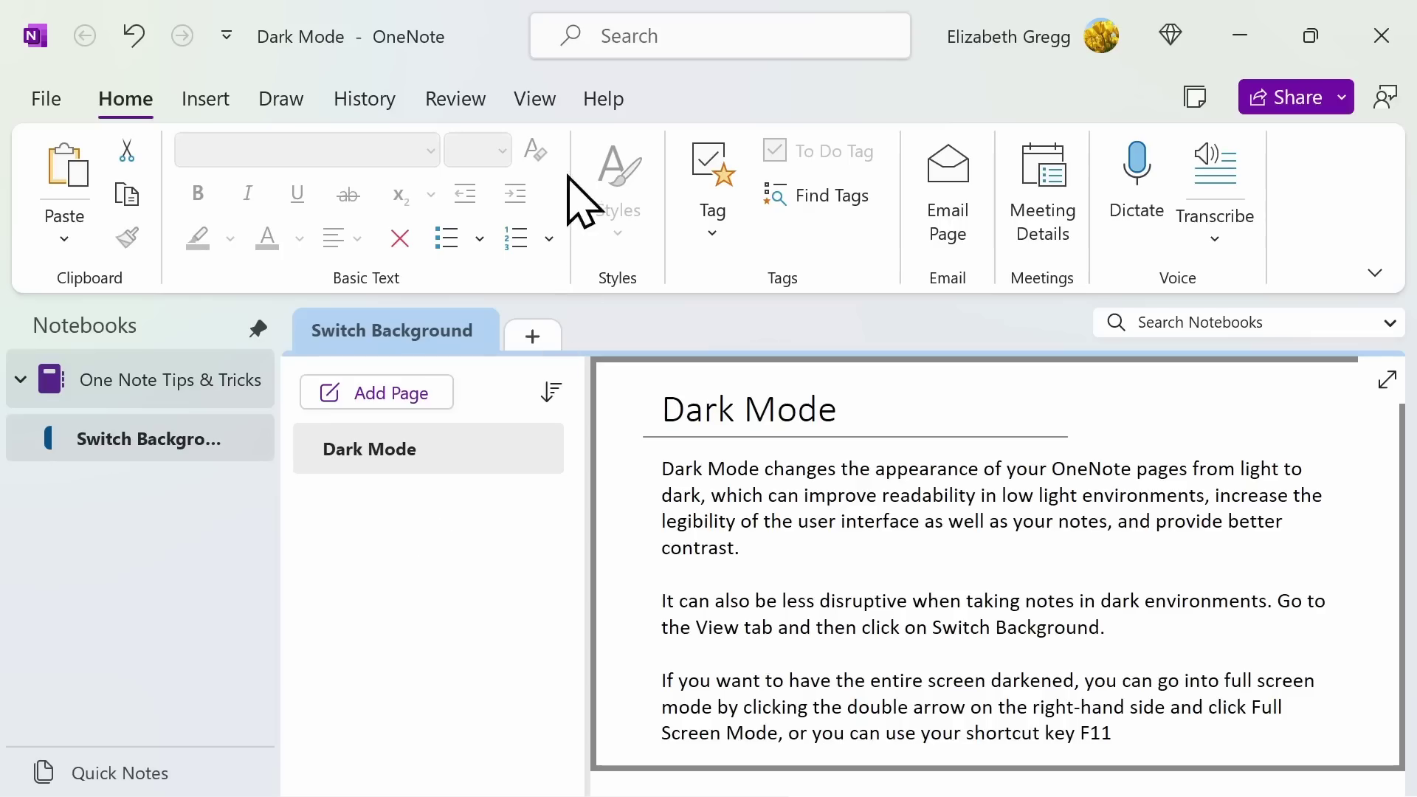
{"action": "left_click", "coordinate": [535, 98]}
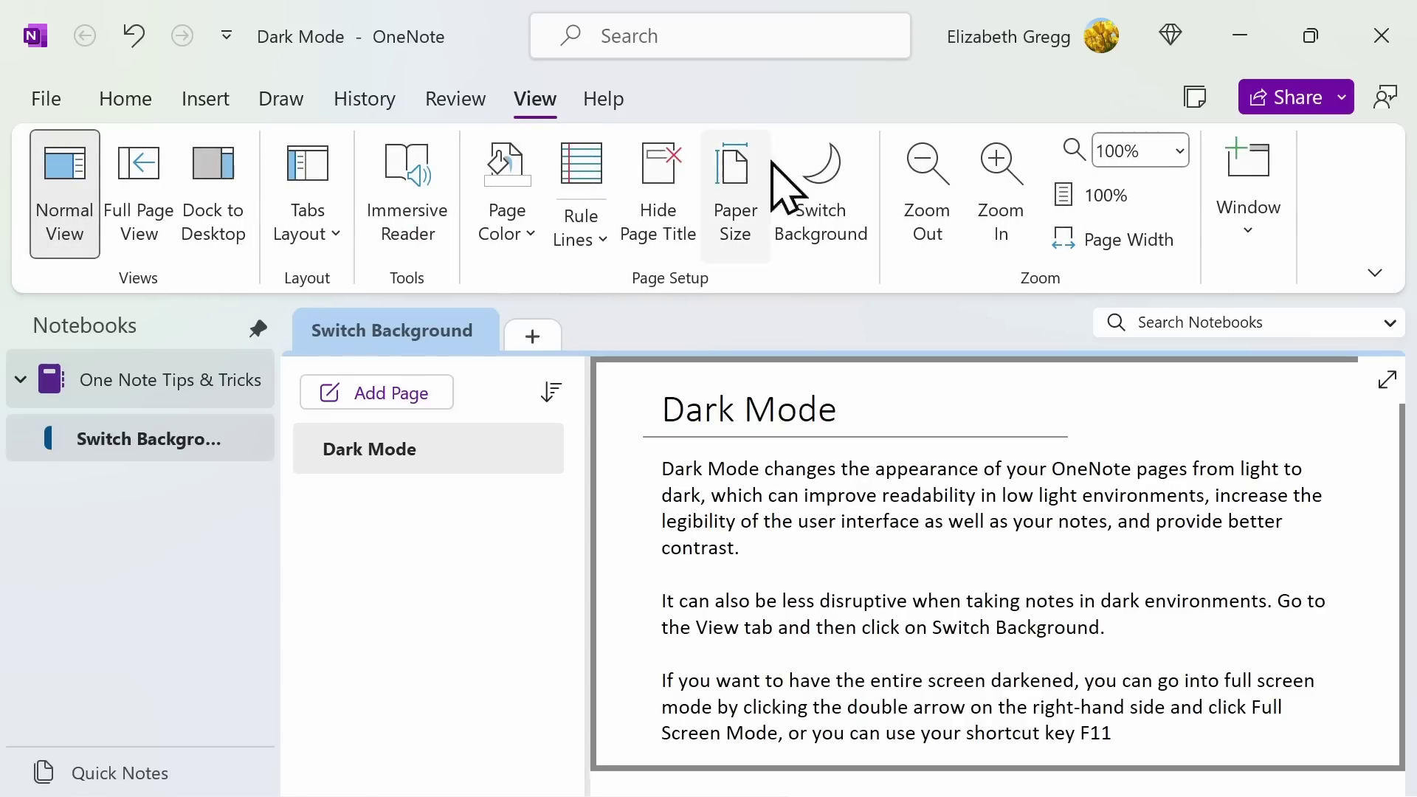
{"action": "left_click", "coordinate": [810, 181]}
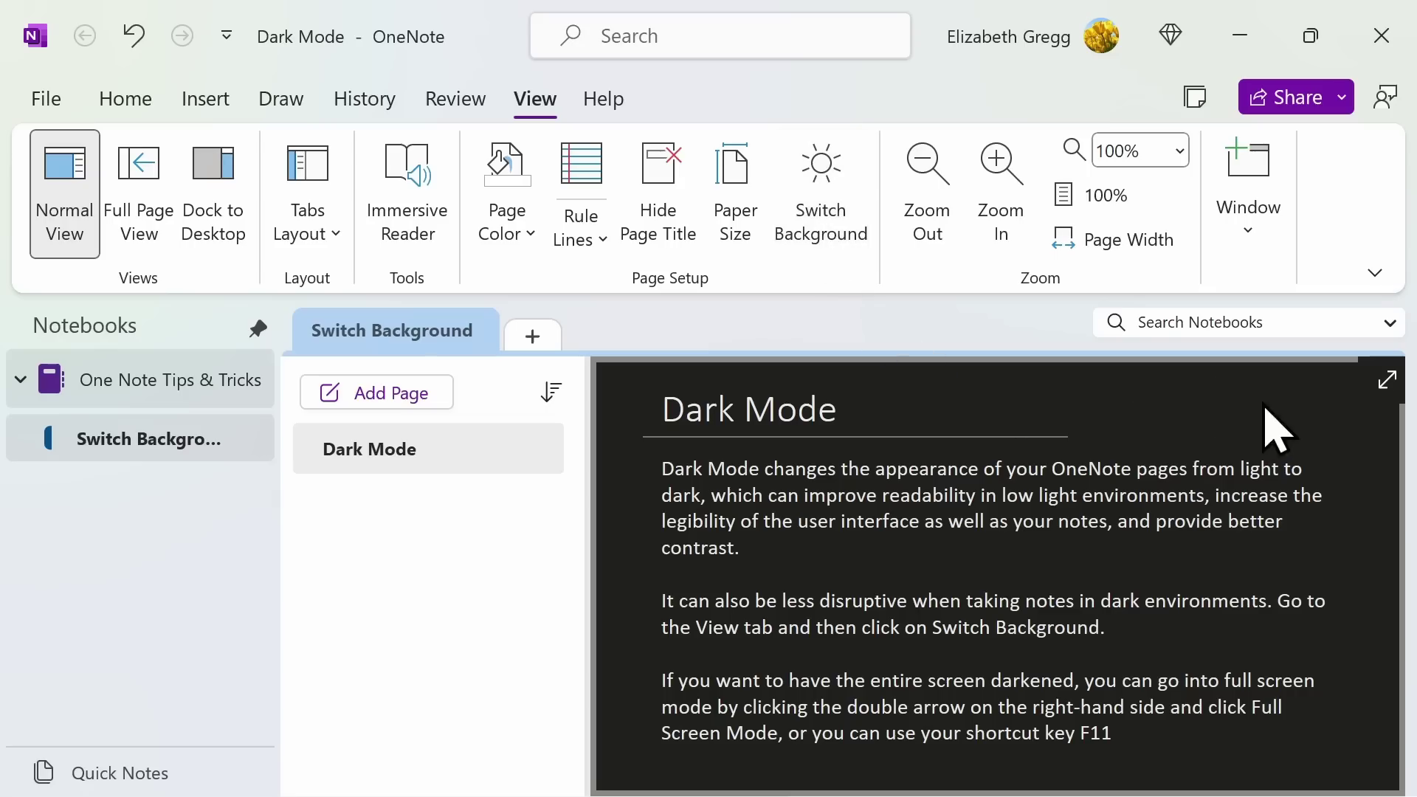
{"action": "left_click", "coordinate": [1386, 381]}
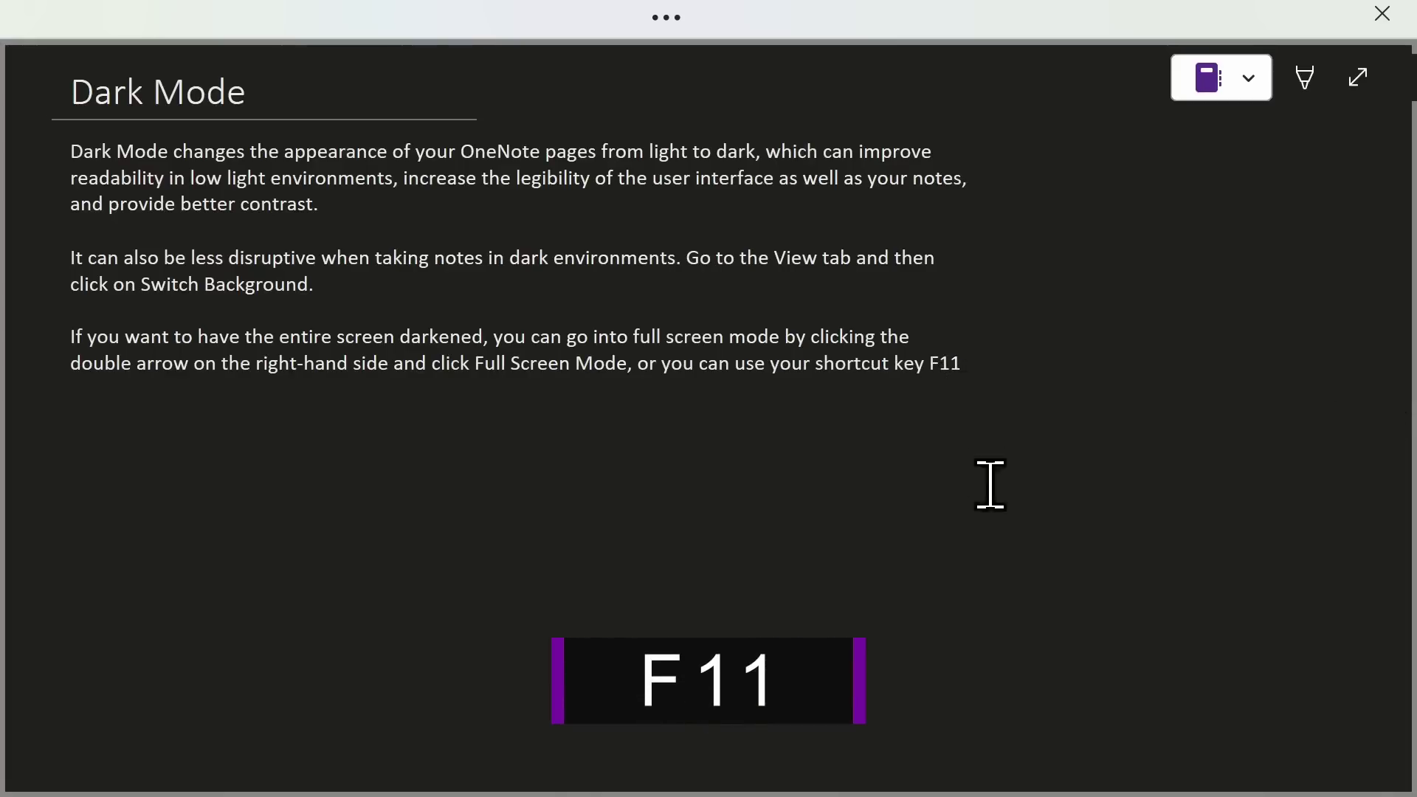
Step: Exit Full Page View to get back the normal window with its notebook panes
{"action": "left_click", "coordinate": [1358, 78]}
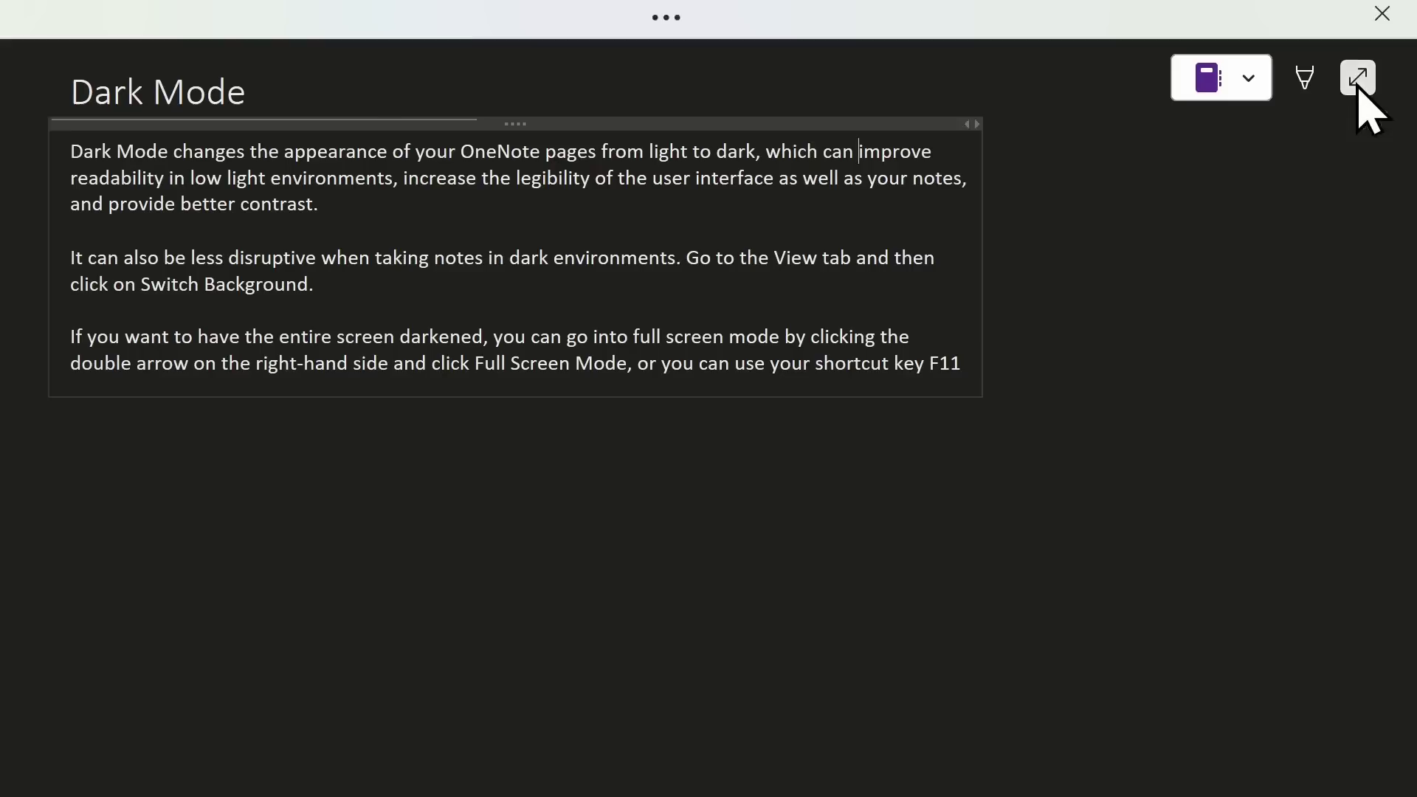
Step: In Account settings, set the Office Theme to Black, then change it to Dark Gray
{"action": "left_click", "coordinate": [68, 101]}
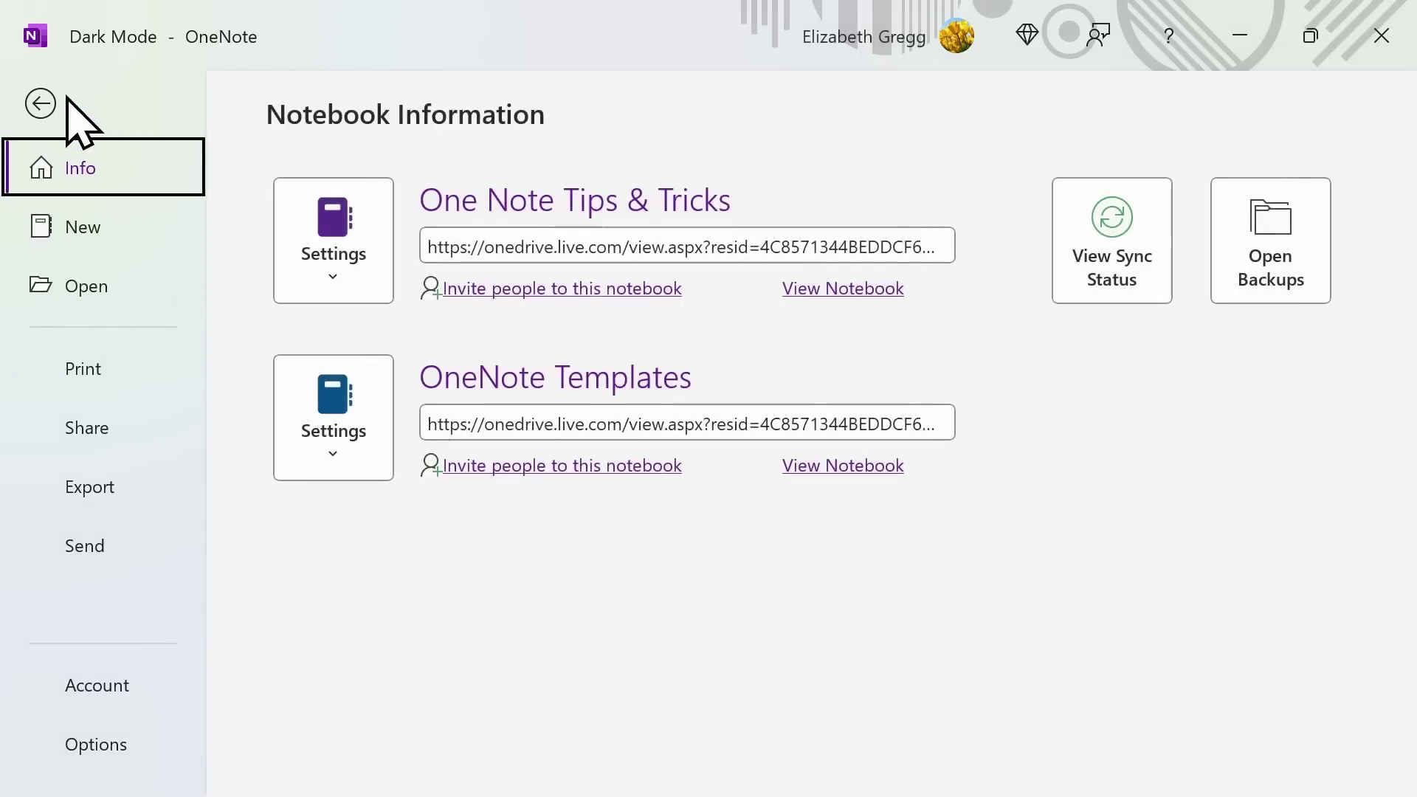
{"action": "left_click", "coordinate": [110, 690]}
{"action": "scroll", "coordinate": [384, 590], "scroll_direction": "down", "scroll_amount": 2}
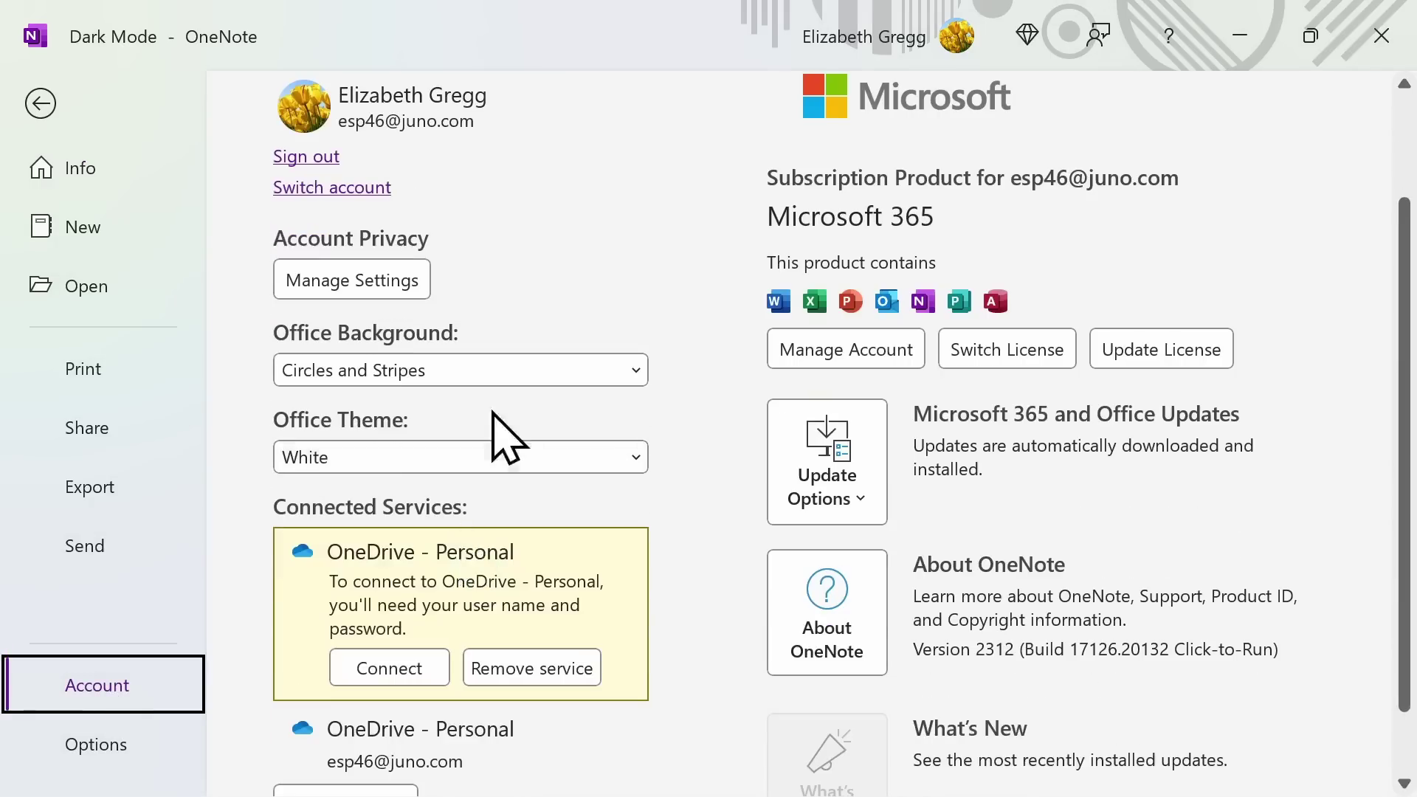
{"action": "left_click", "coordinate": [499, 463]}
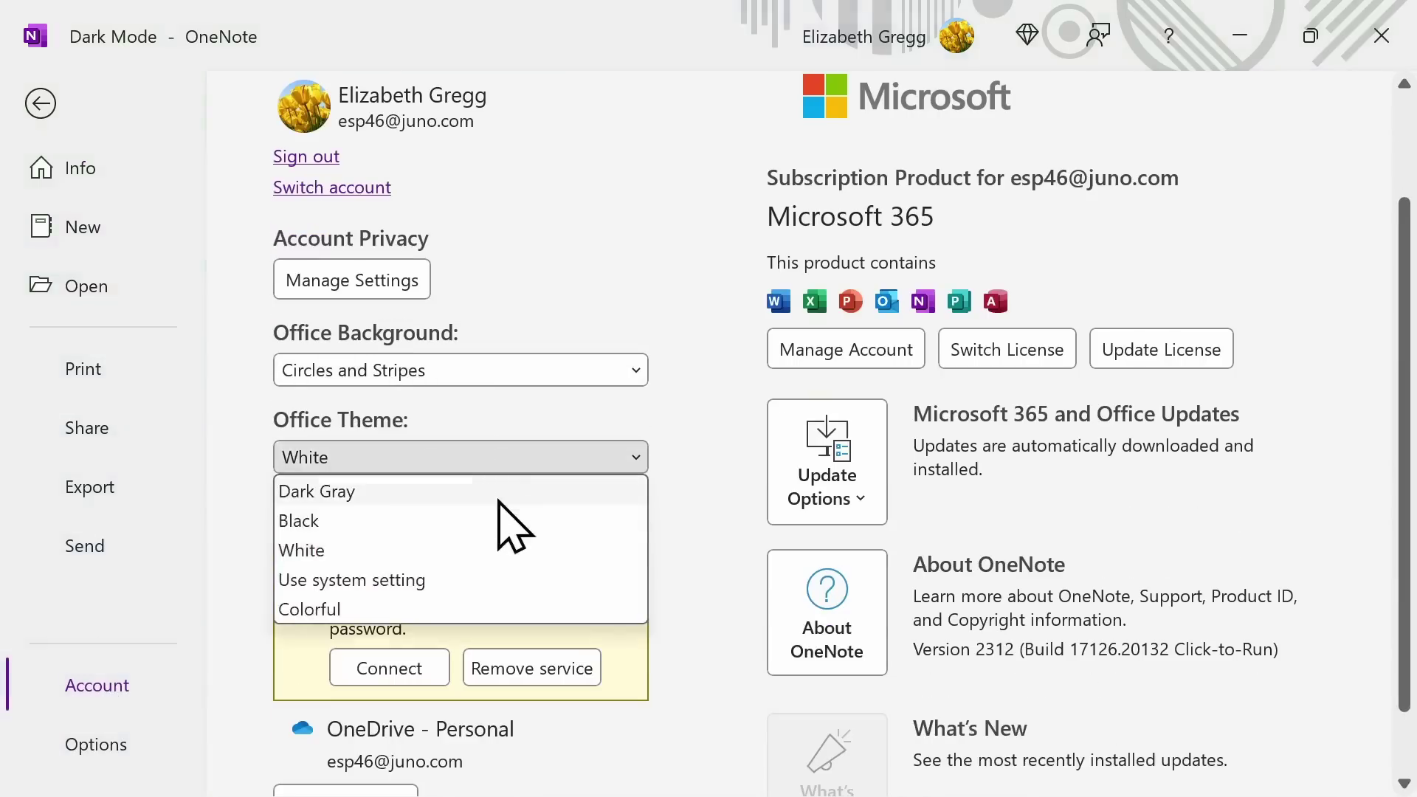
{"action": "left_click", "coordinate": [499, 527]}
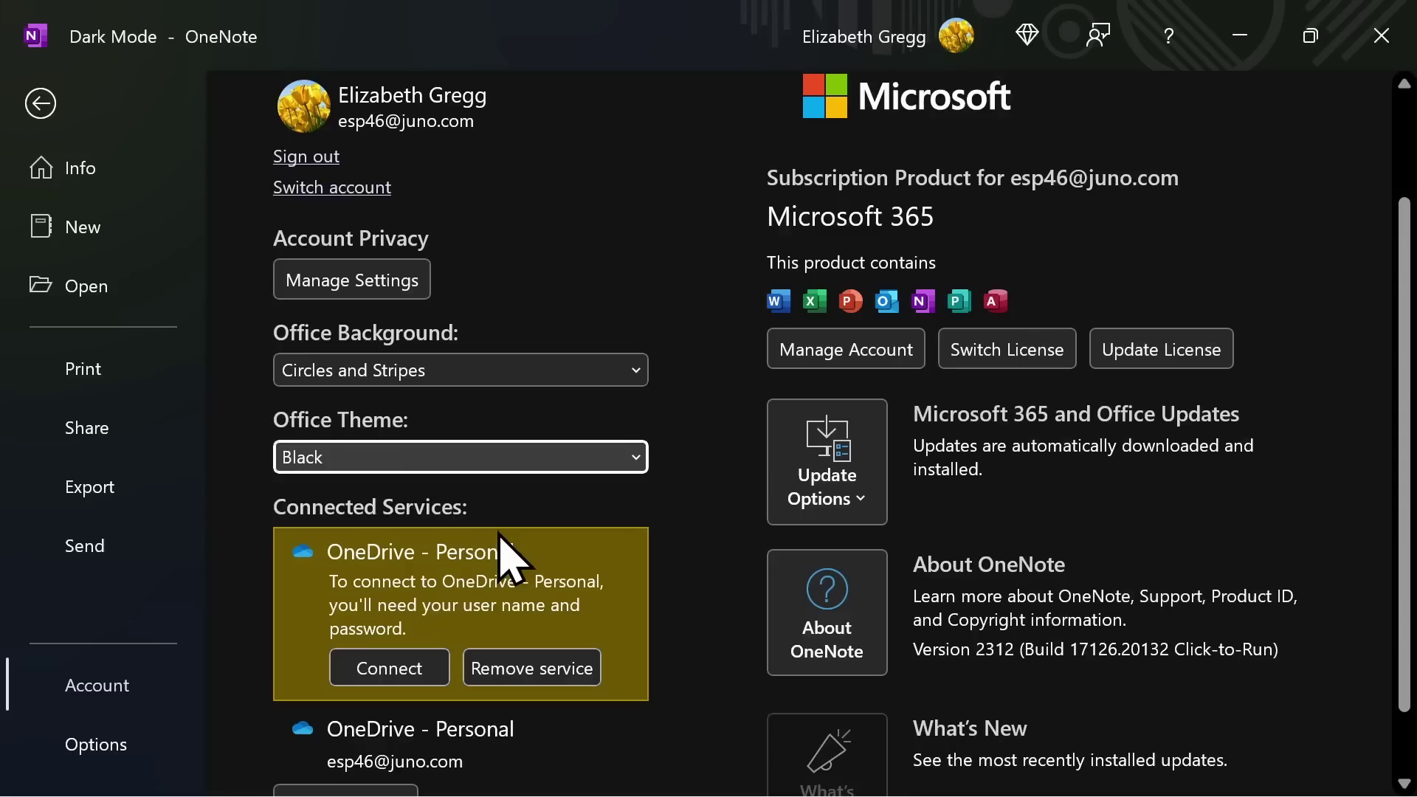
{"action": "left_click", "coordinate": [505, 471]}
{"action": "left_click", "coordinate": [507, 493]}
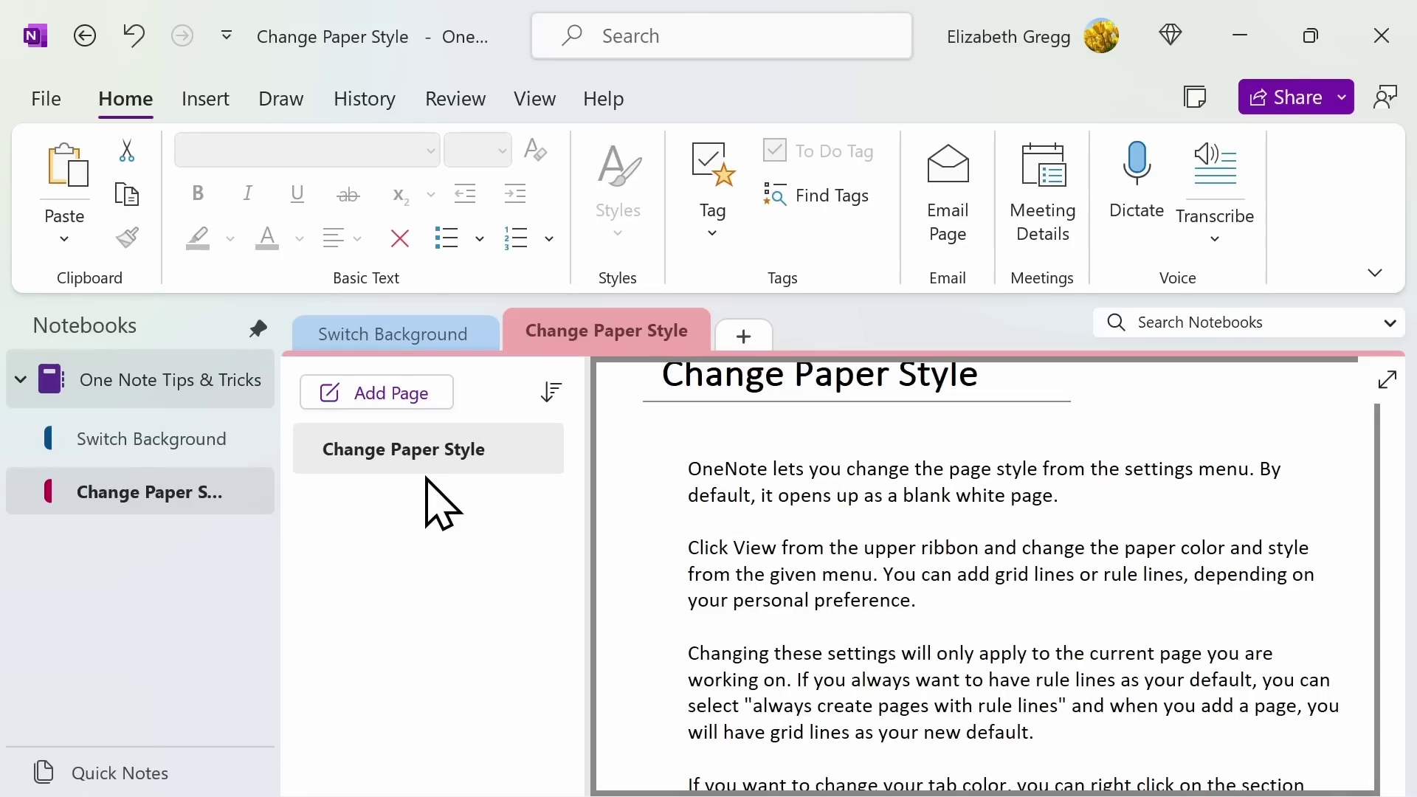
Step: Try a lavender page colour on the Change Paper Style page, then set it back to No Color
{"action": "left_click", "coordinate": [534, 99]}
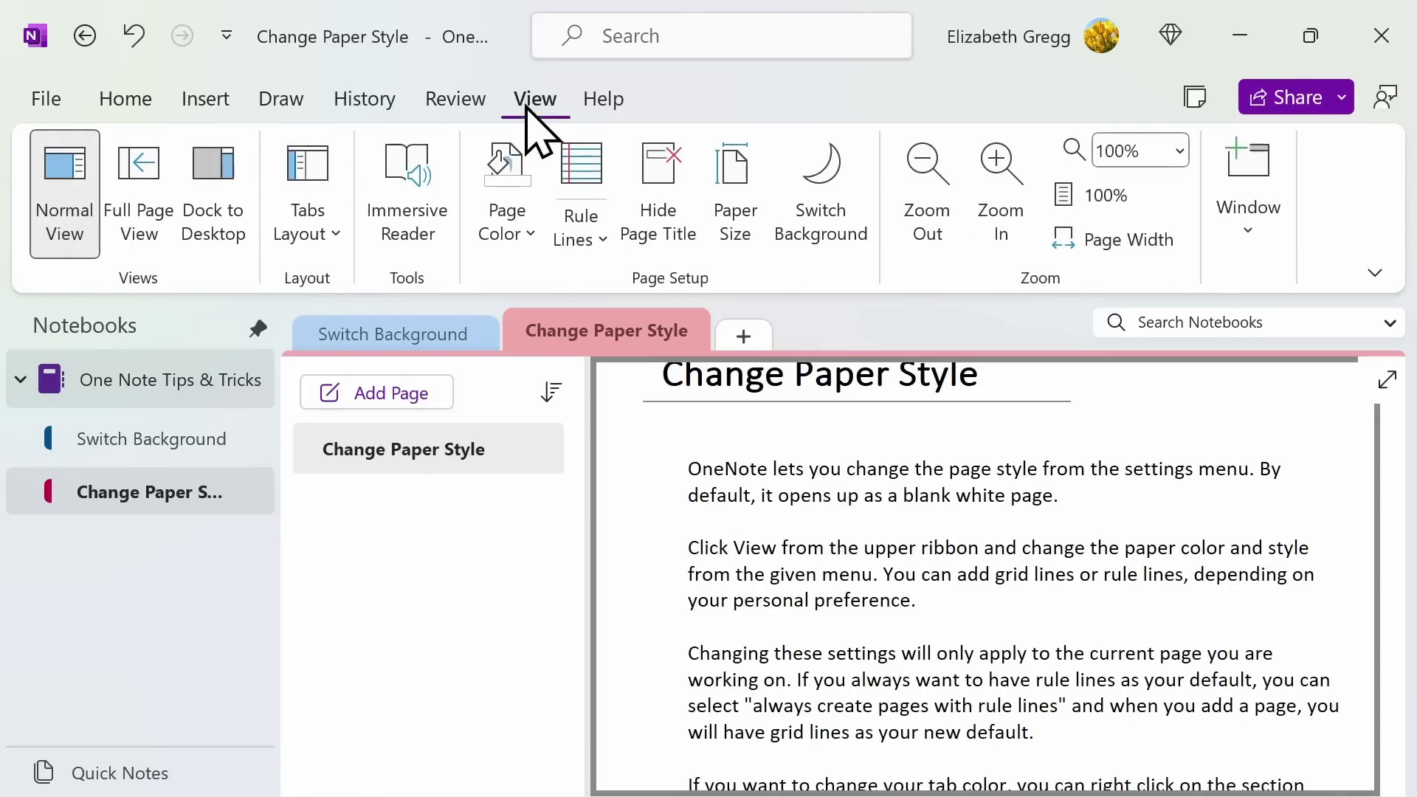
{"action": "left_click", "coordinate": [527, 229]}
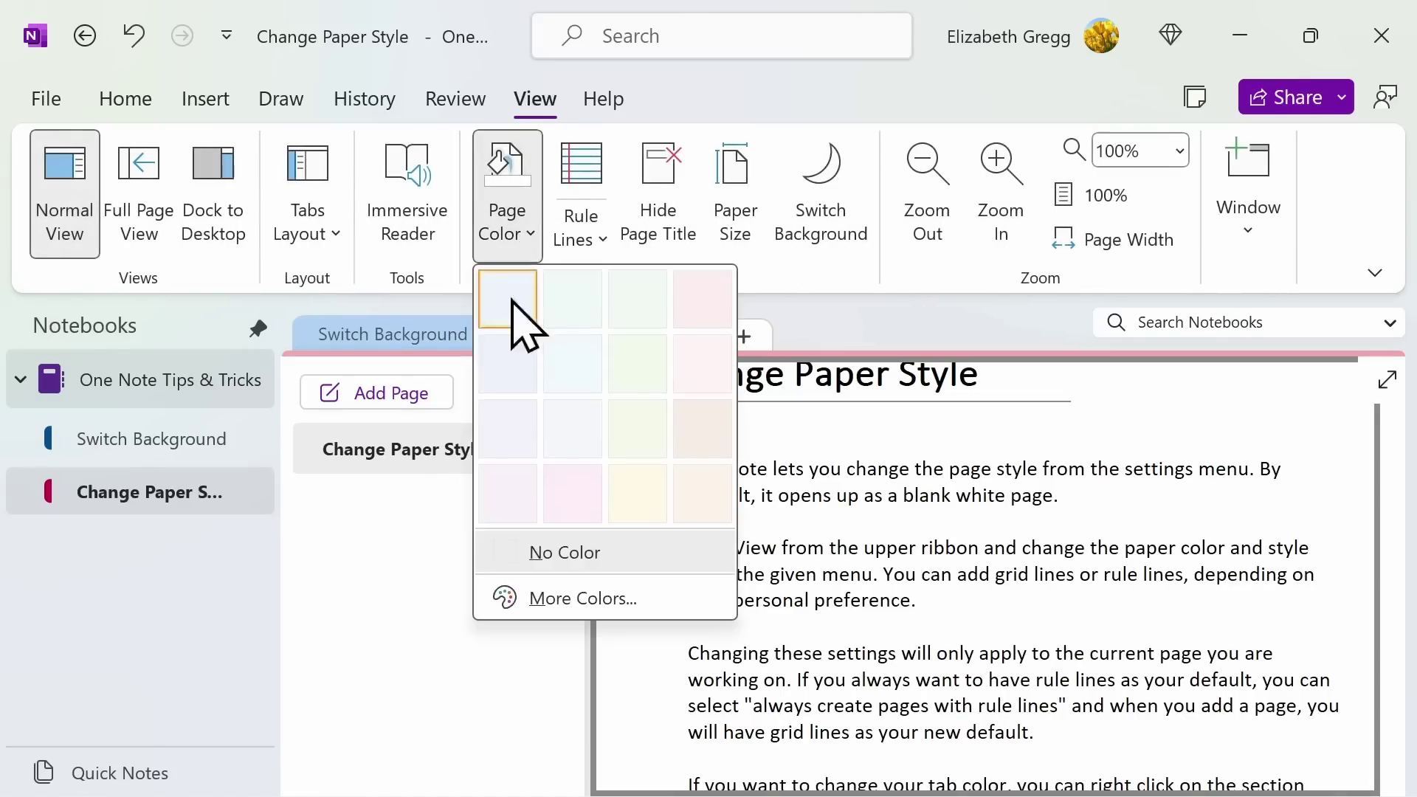
{"action": "left_click", "coordinate": [495, 374]}
{"action": "left_click", "coordinate": [538, 247]}
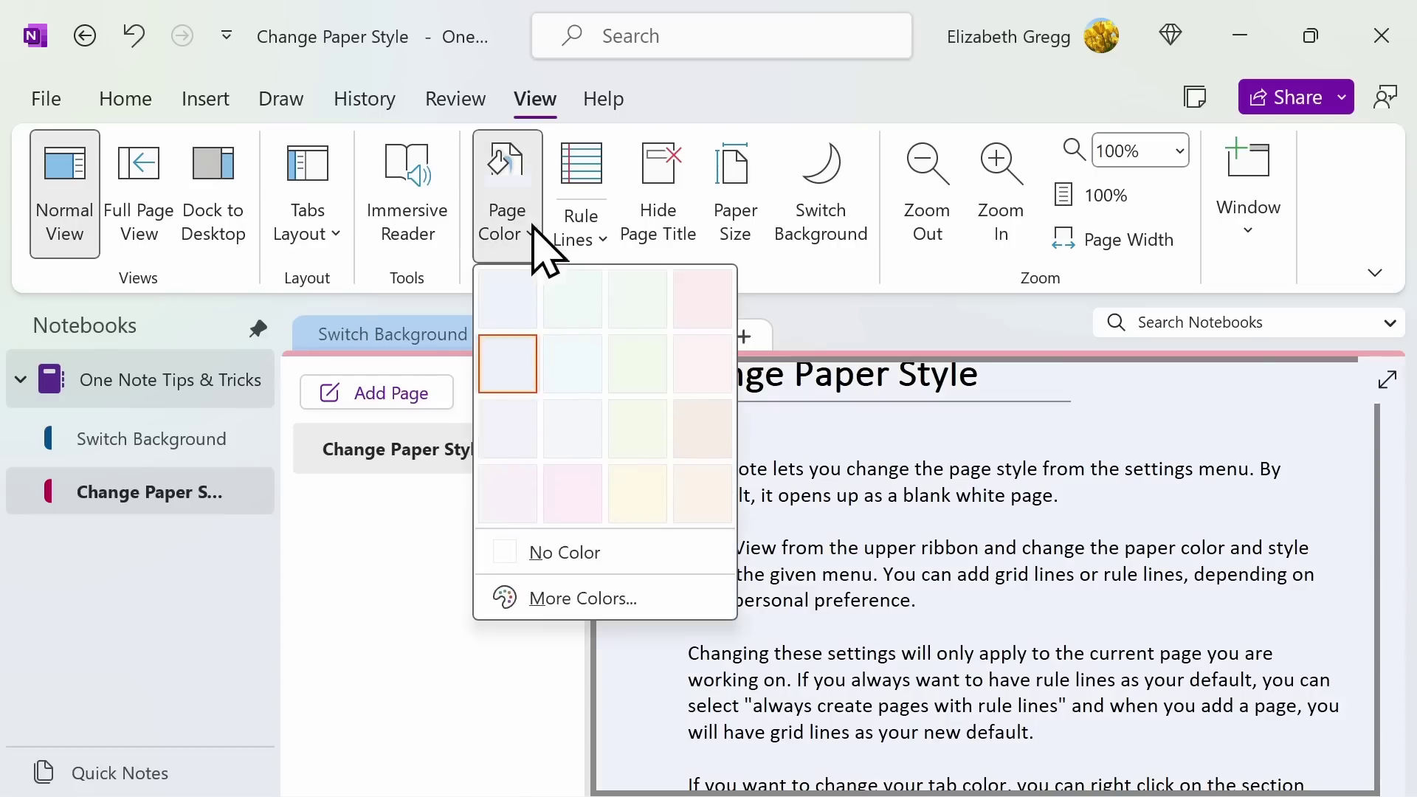
{"action": "left_click", "coordinate": [538, 537]}
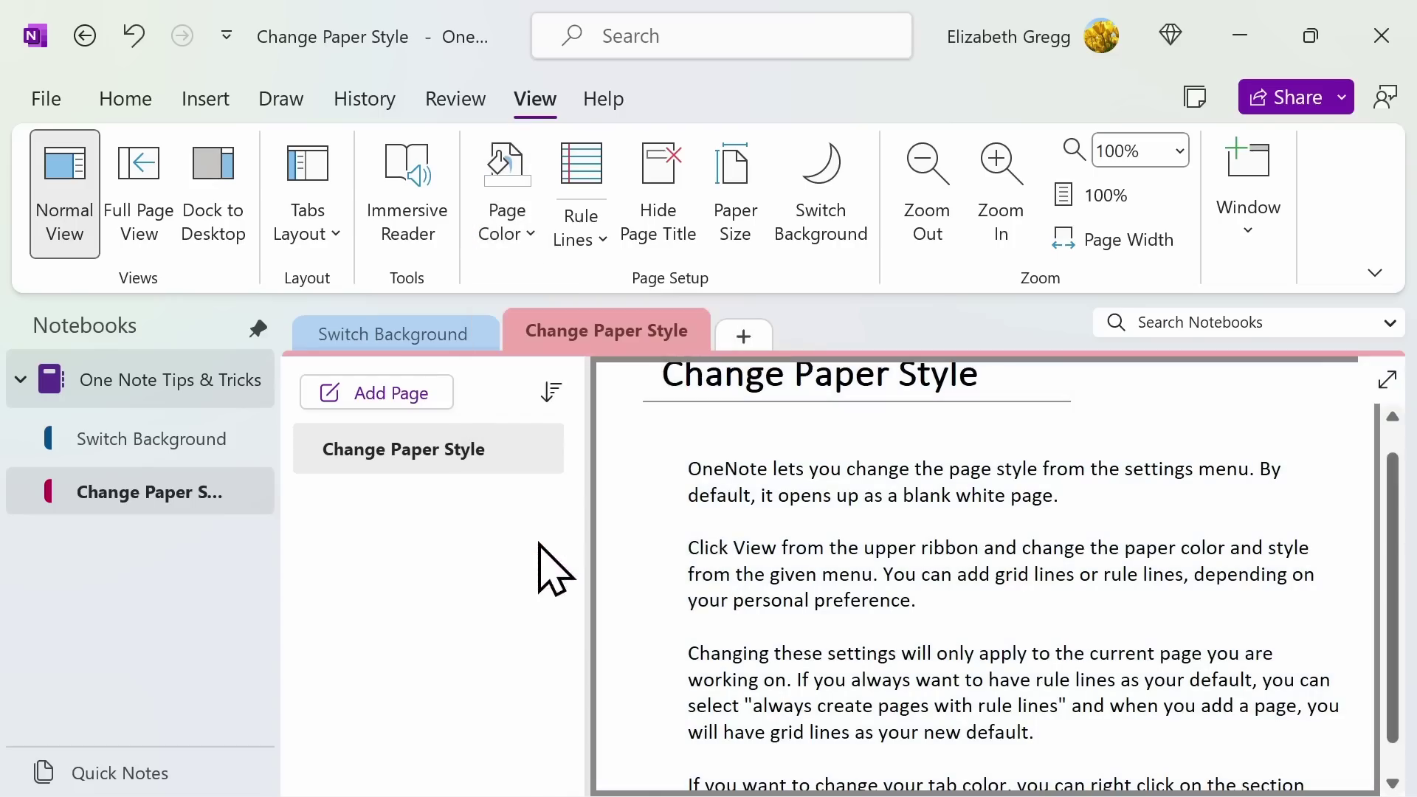
Step: Replace grid lines with rule lines and make new pages always use rule lines
{"action": "left_click", "coordinate": [576, 237]}
{"action": "left_click", "coordinate": [683, 500]}
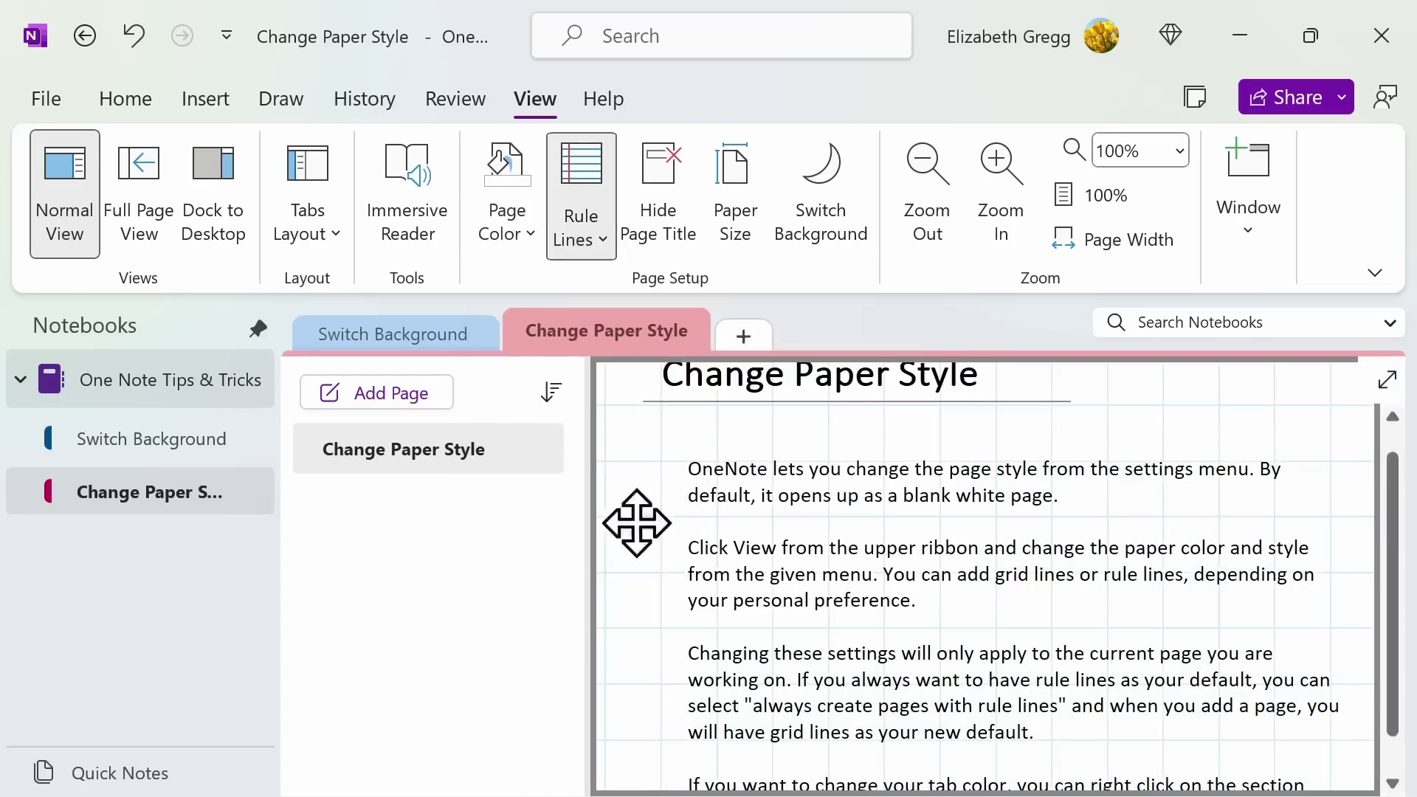
{"action": "left_click", "coordinate": [610, 248]}
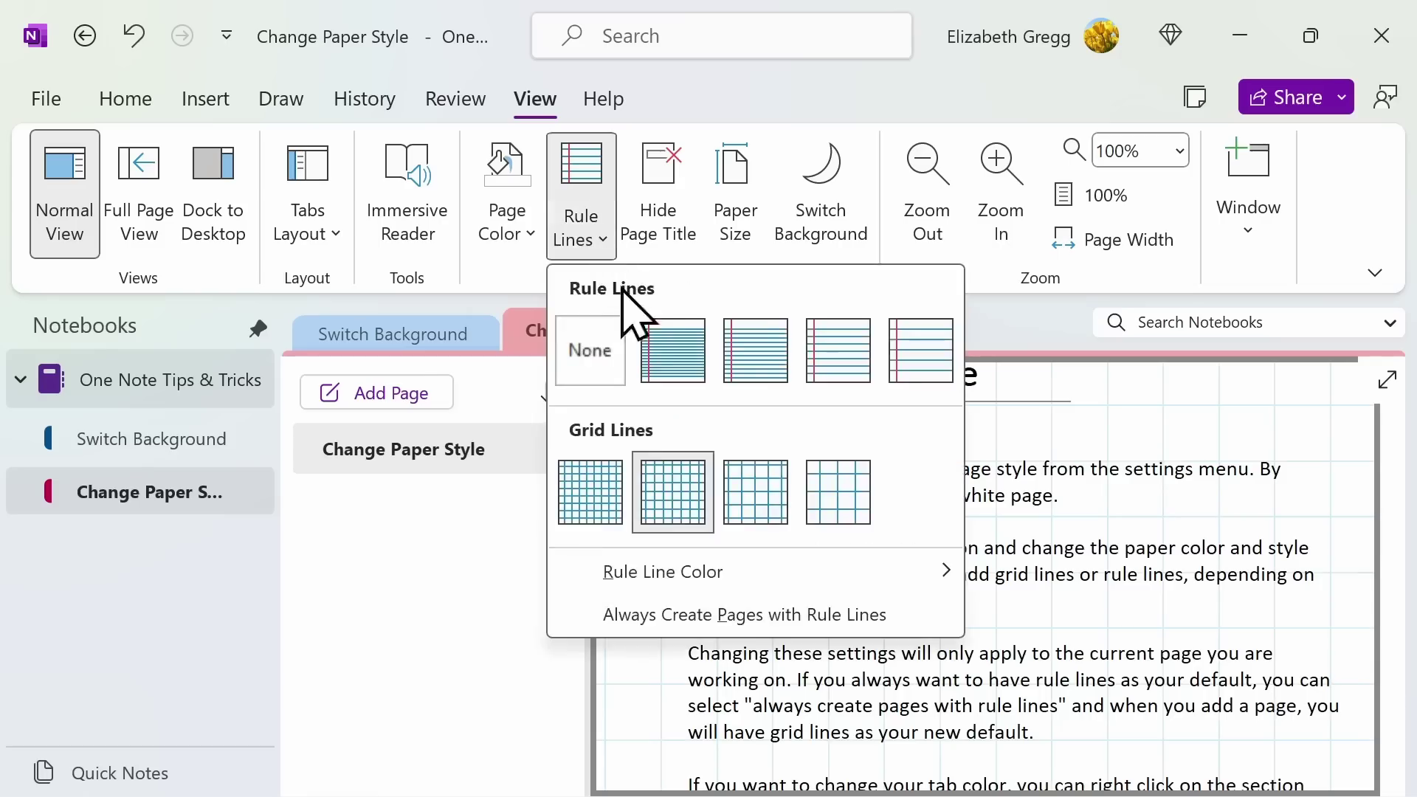
{"action": "left_click", "coordinate": [653, 354]}
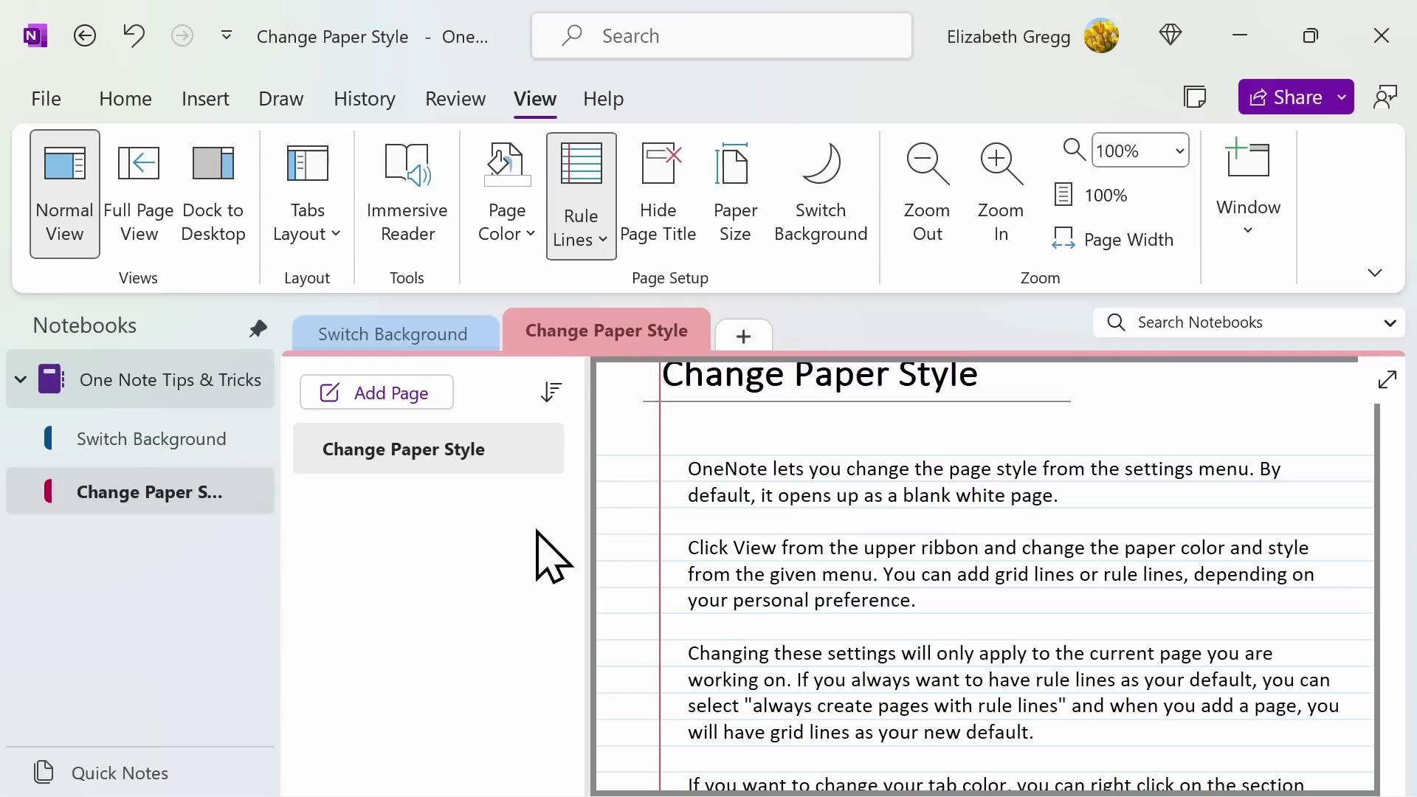
{"action": "left_click", "coordinate": [602, 244]}
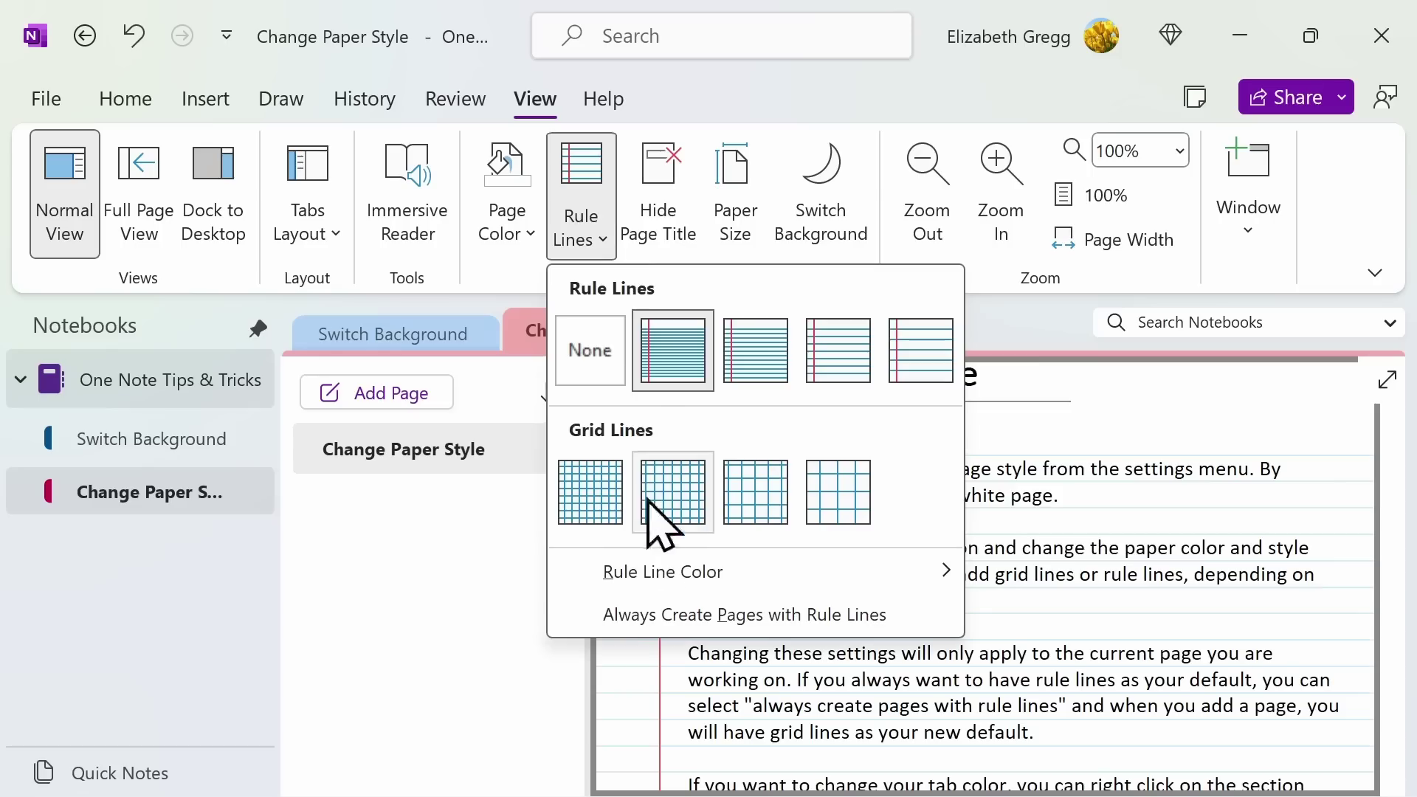
{"action": "left_click", "coordinate": [654, 624]}
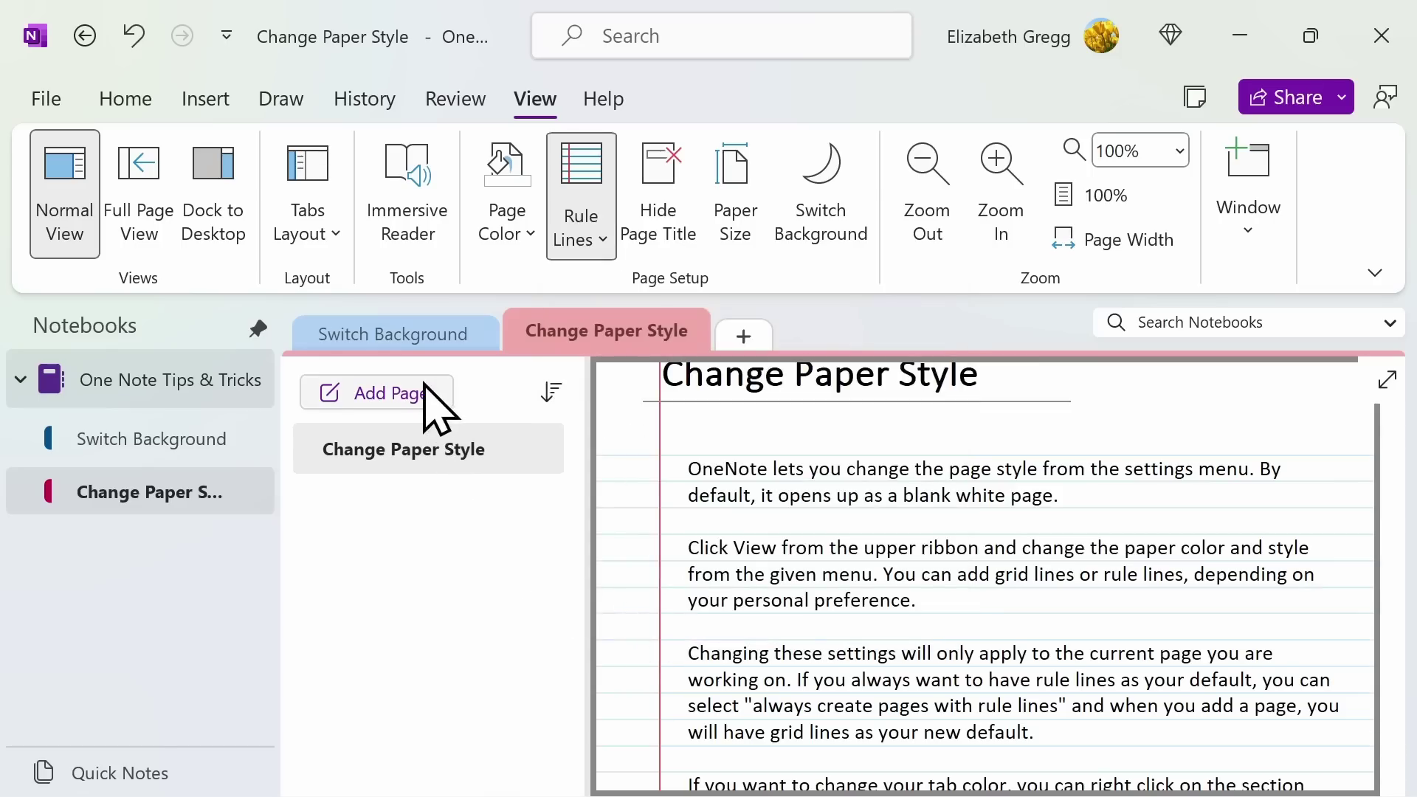
Step: Add a new Untitled page, return to Change Paper Style, and give that section a Teal colour
{"action": "left_click", "coordinate": [436, 409]}
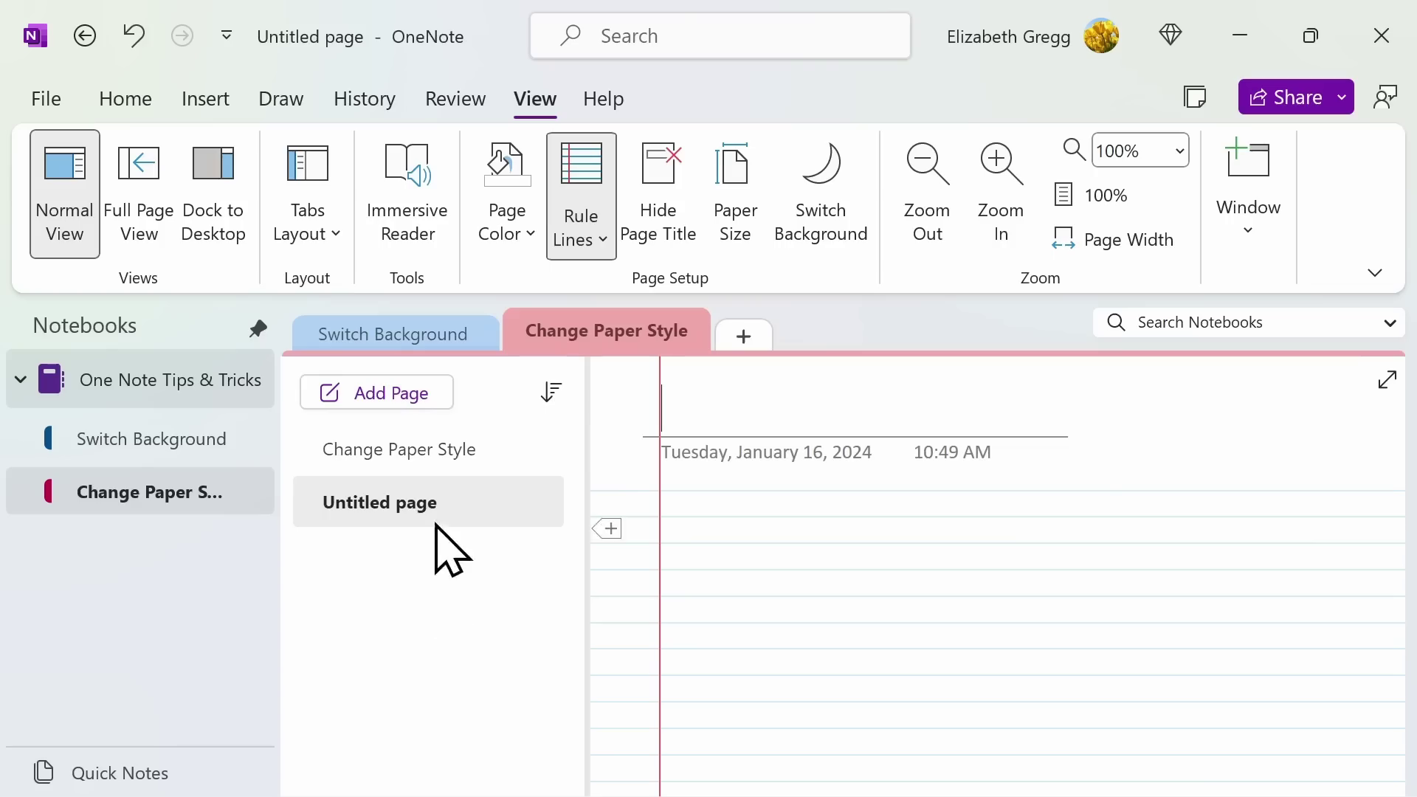
{"action": "left_click", "coordinate": [452, 452]}
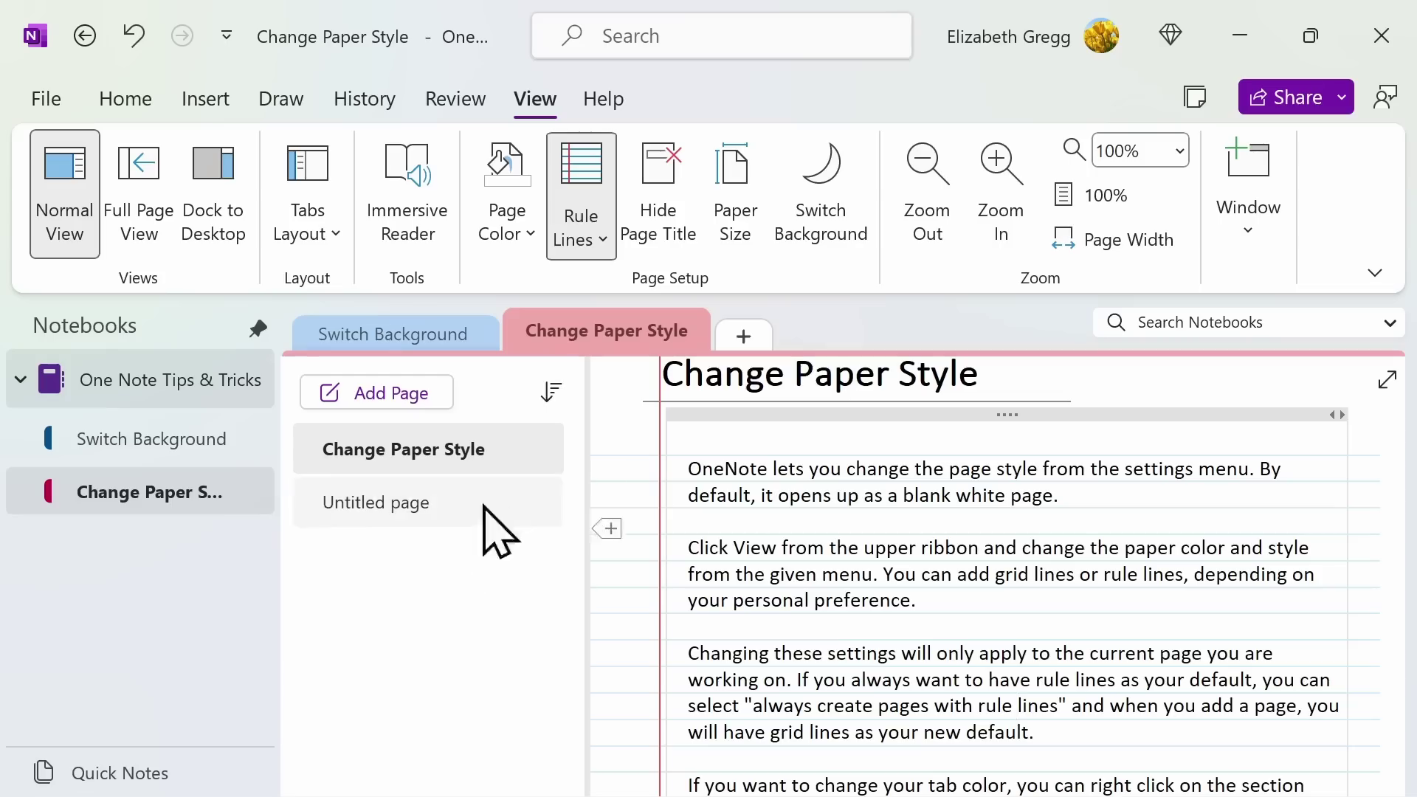
{"action": "right_click", "coordinate": [574, 352]}
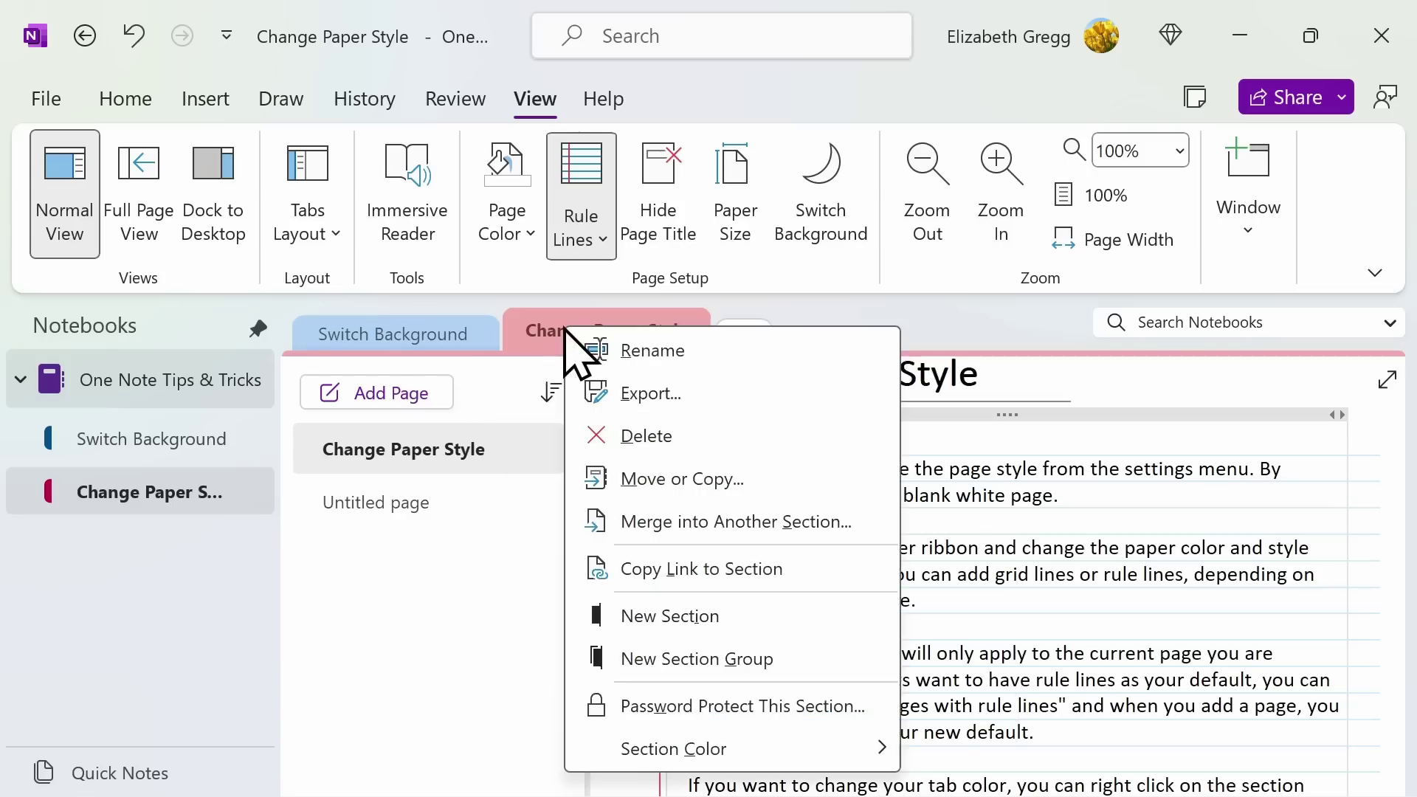
{"action": "mouse_move", "coordinate": [704, 749]}
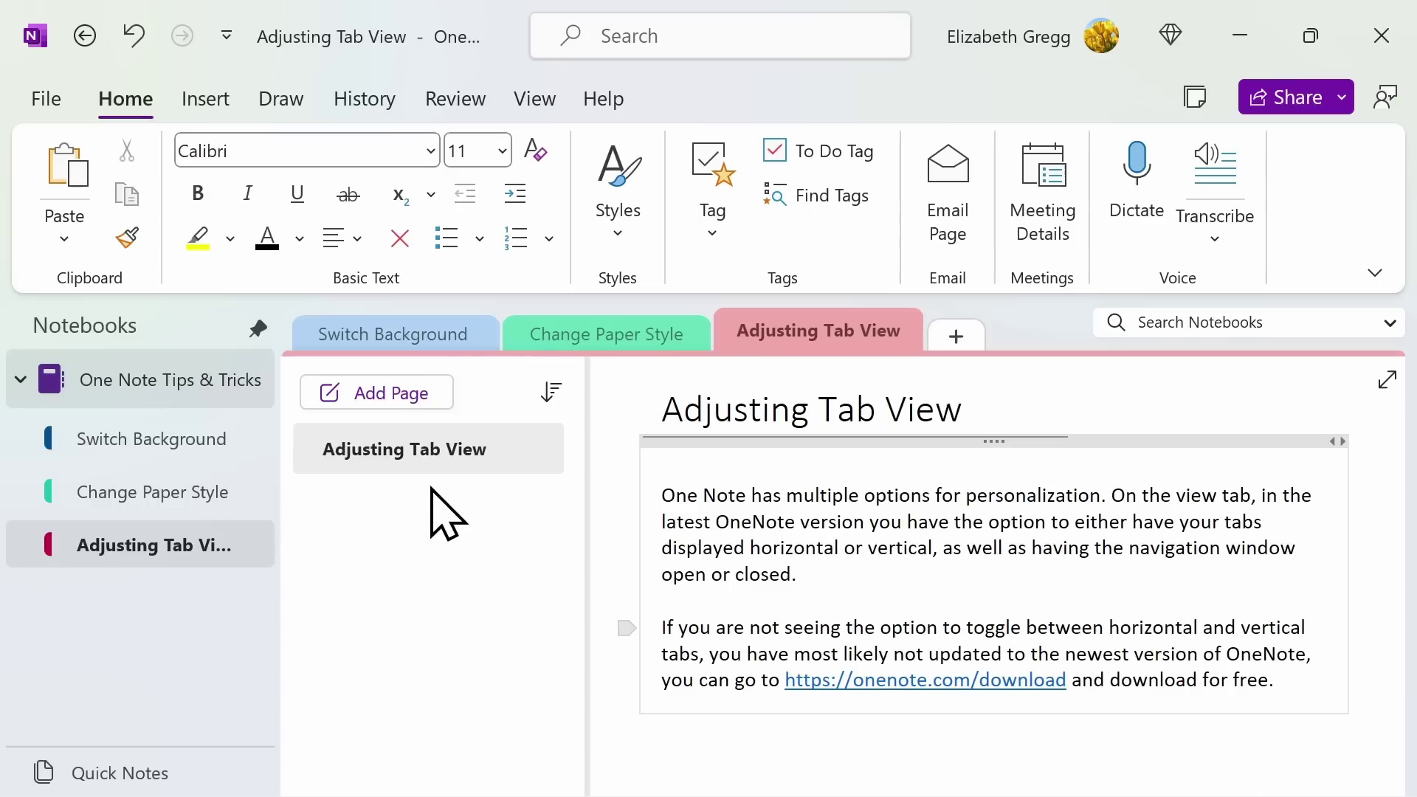
Step: Set the Tabs Layout to vertical tabs in the navigation pane
{"action": "left_click", "coordinate": [529, 103]}
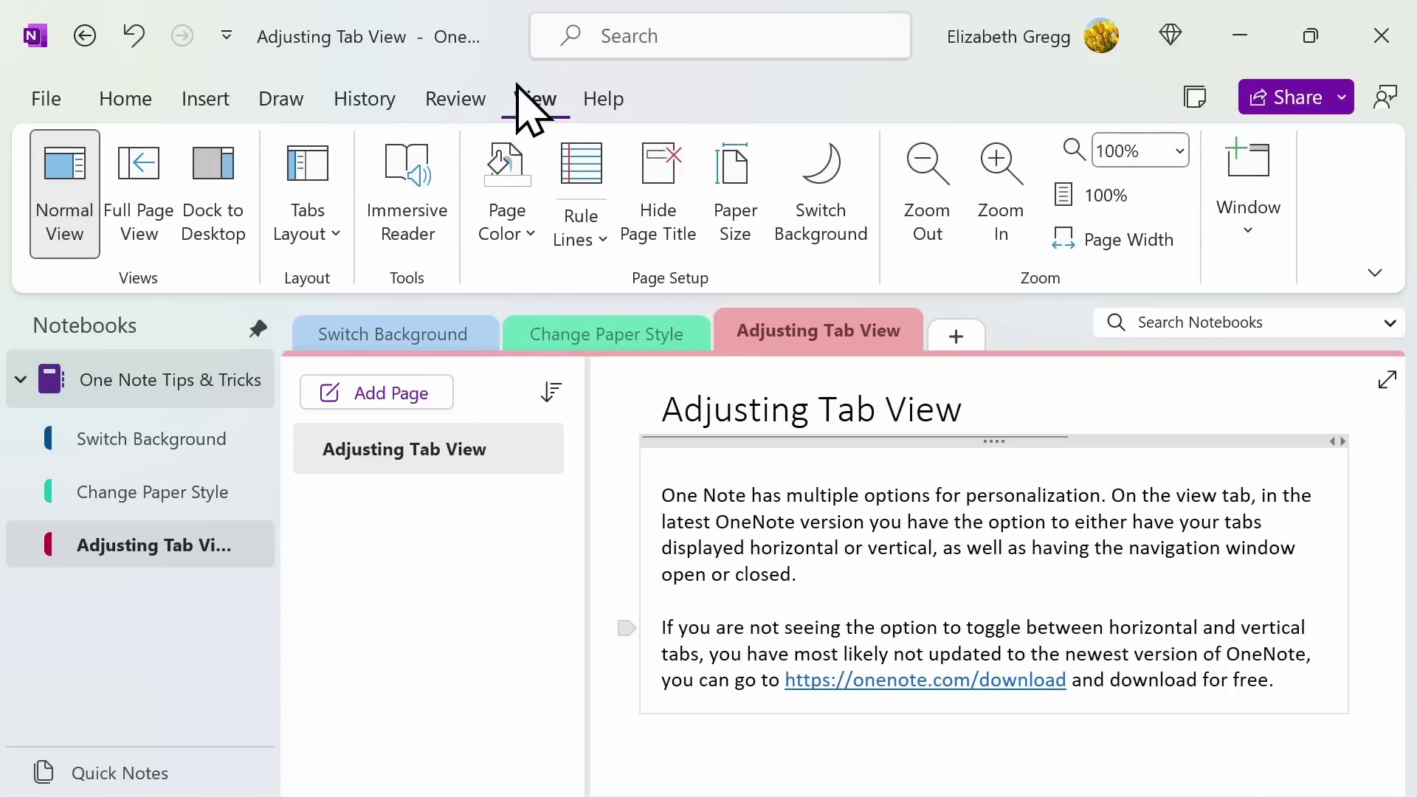
{"action": "left_click", "coordinate": [325, 247]}
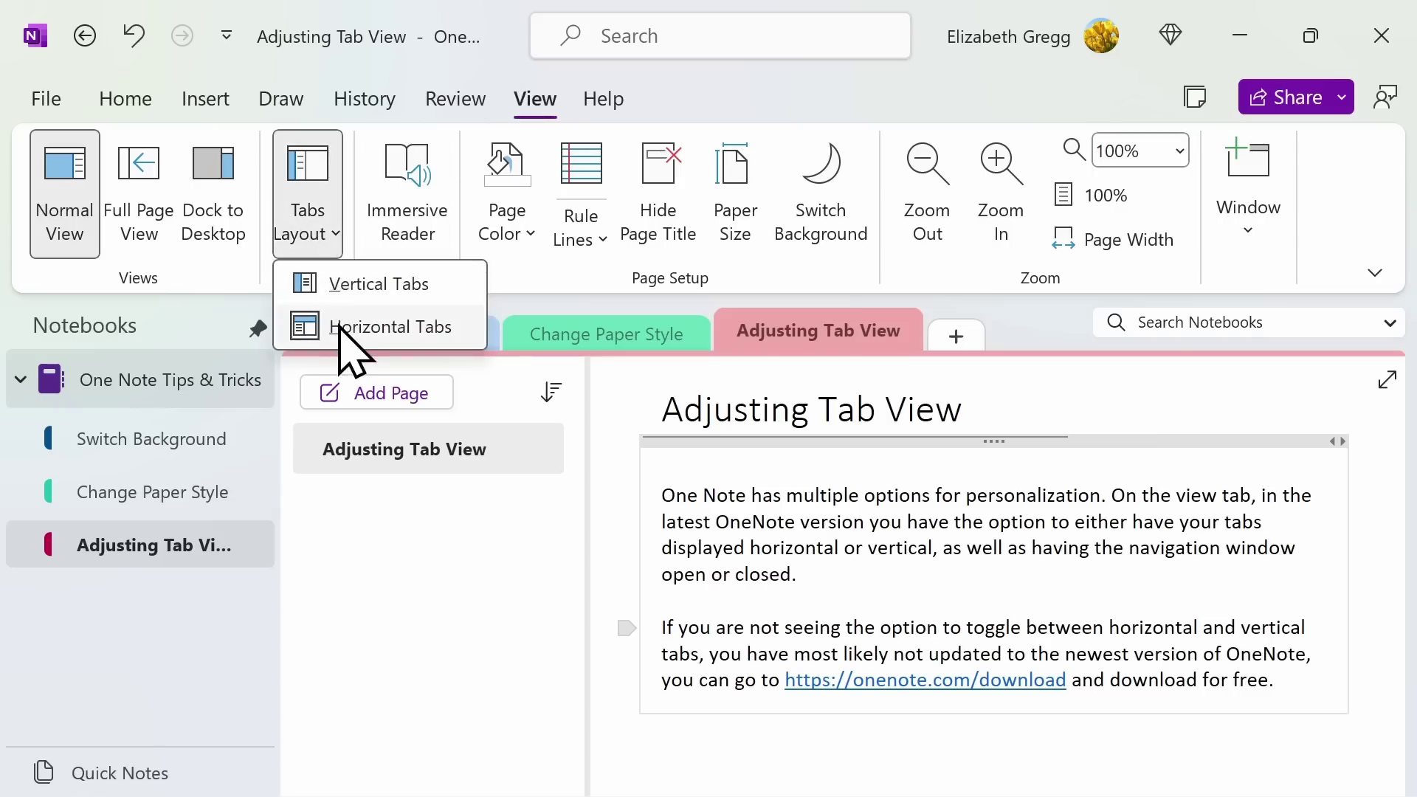
{"action": "left_click", "coordinate": [343, 286]}
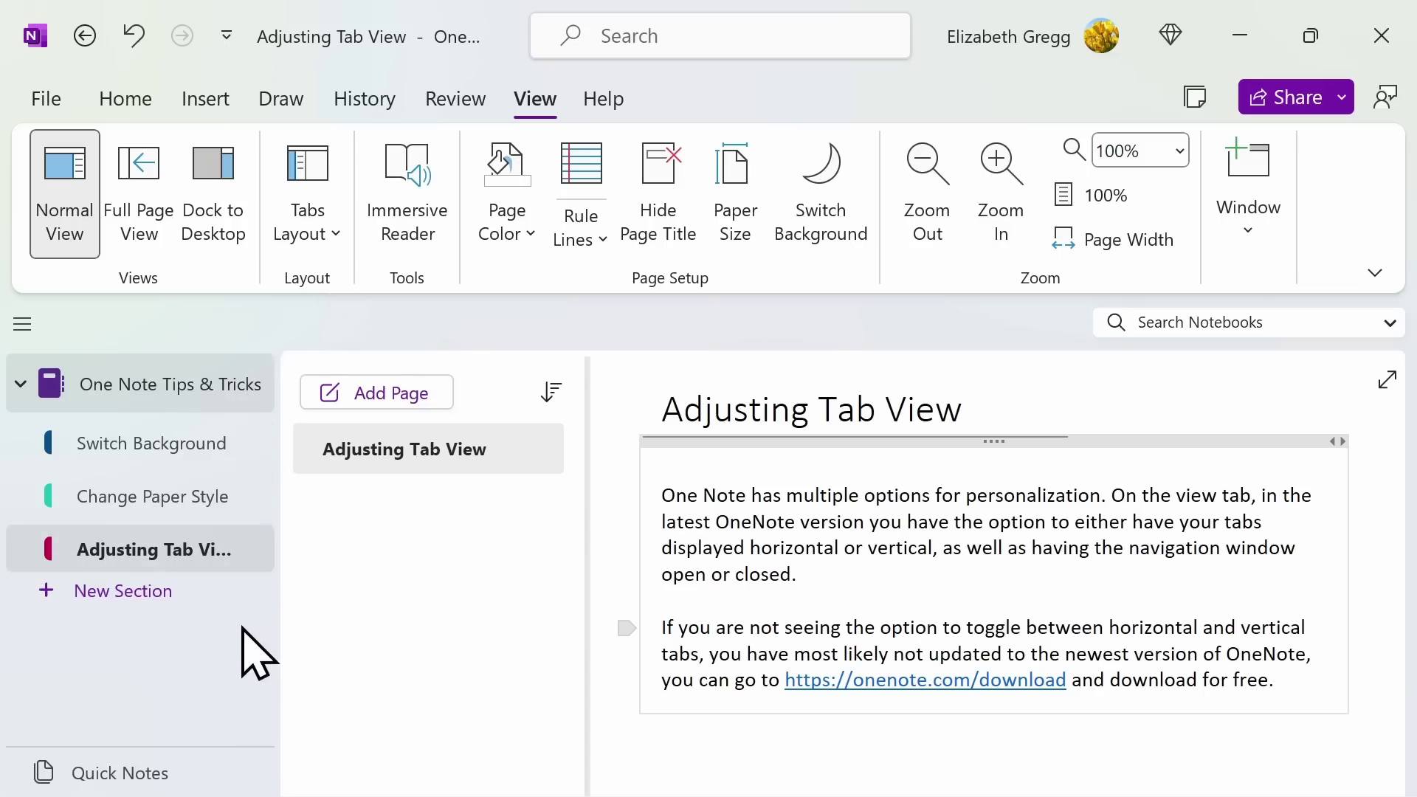
Step: Open the Change Paper Style section, then the Adjusting Tab View section
{"action": "left_click", "coordinate": [189, 505]}
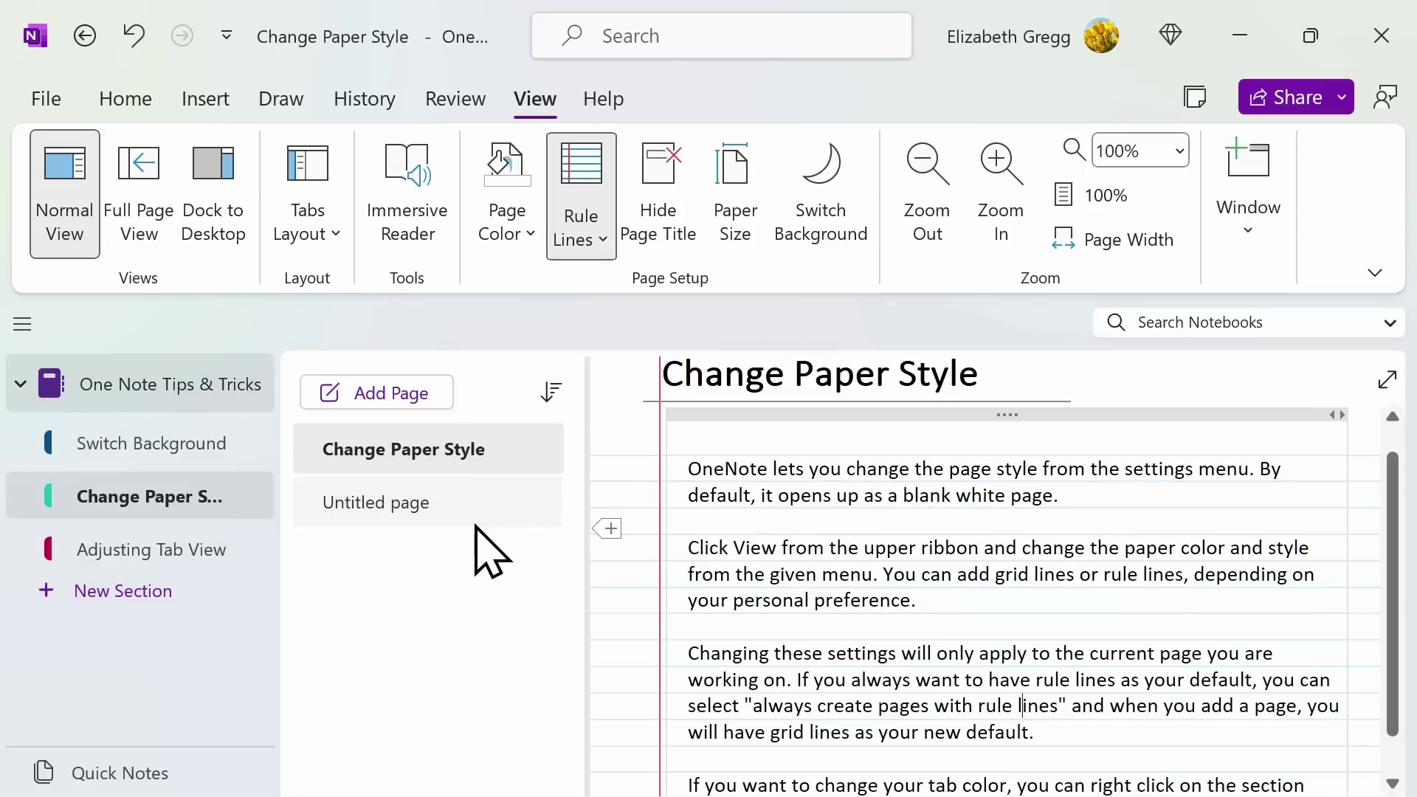
{"action": "left_click", "coordinate": [205, 561]}
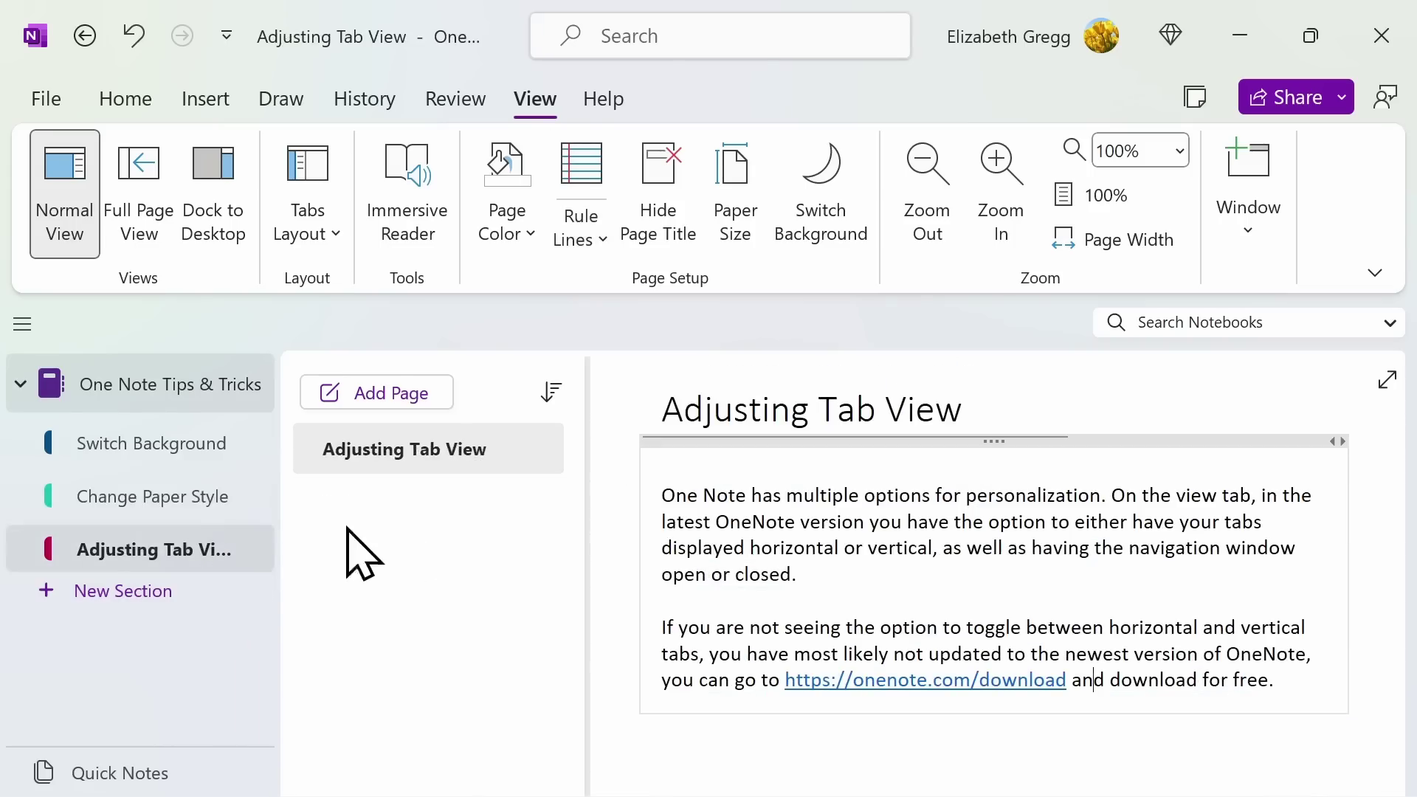
{"action": "left_click", "coordinate": [333, 247]}
Step: Show sections as horizontal tabs, then unpin and re-pin the notebook navigation pane
{"action": "left_click", "coordinate": [346, 326]}
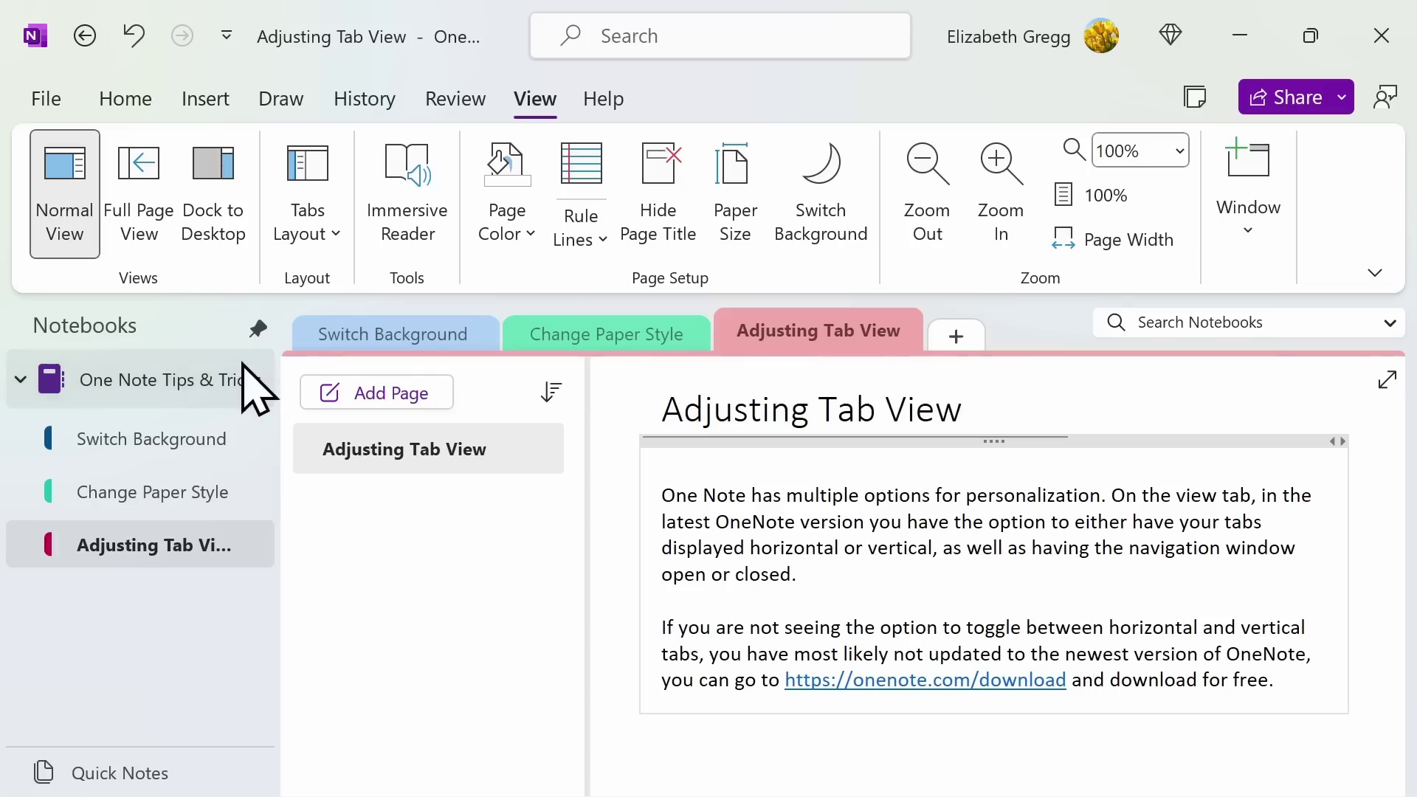
{"action": "left_click", "coordinate": [260, 330]}
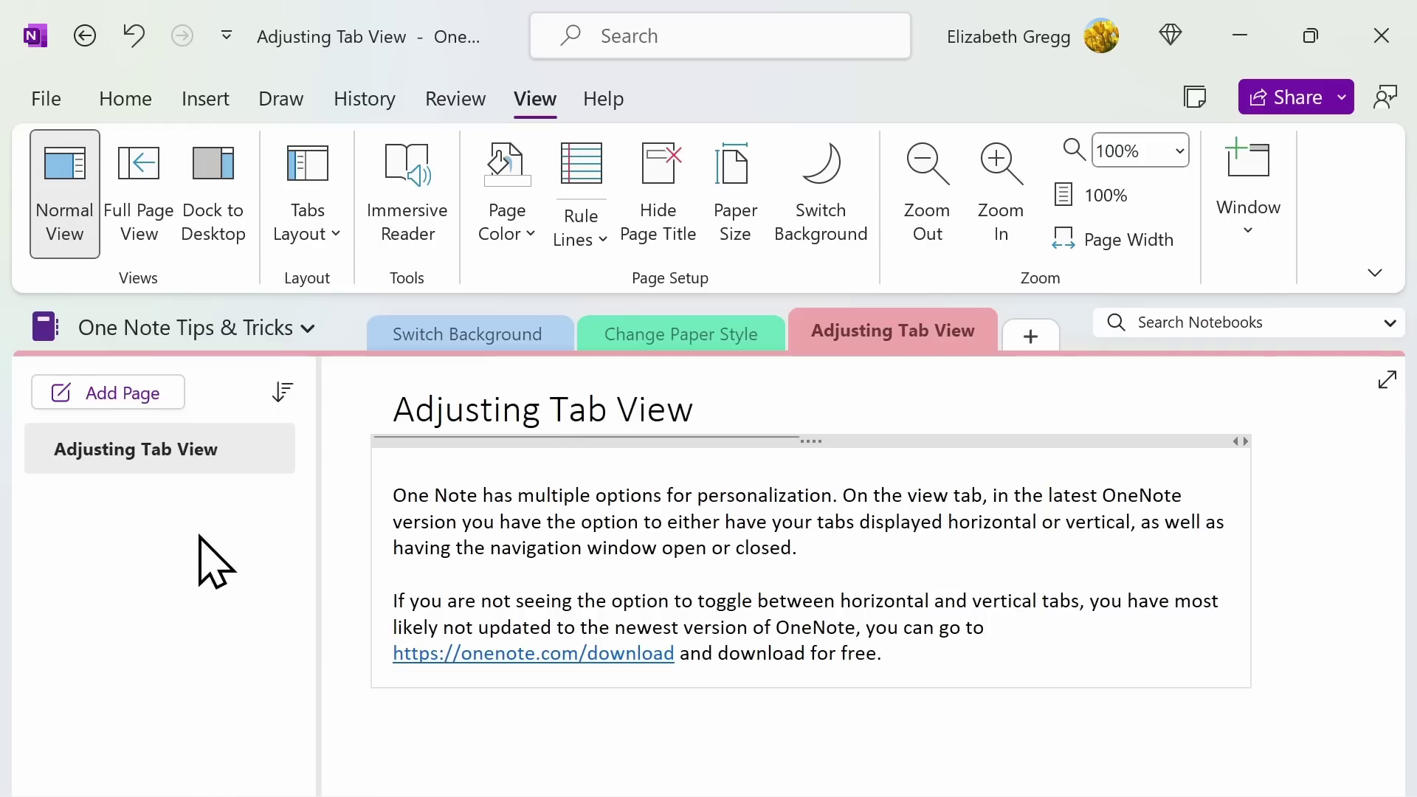
{"action": "left_click", "coordinate": [308, 329]}
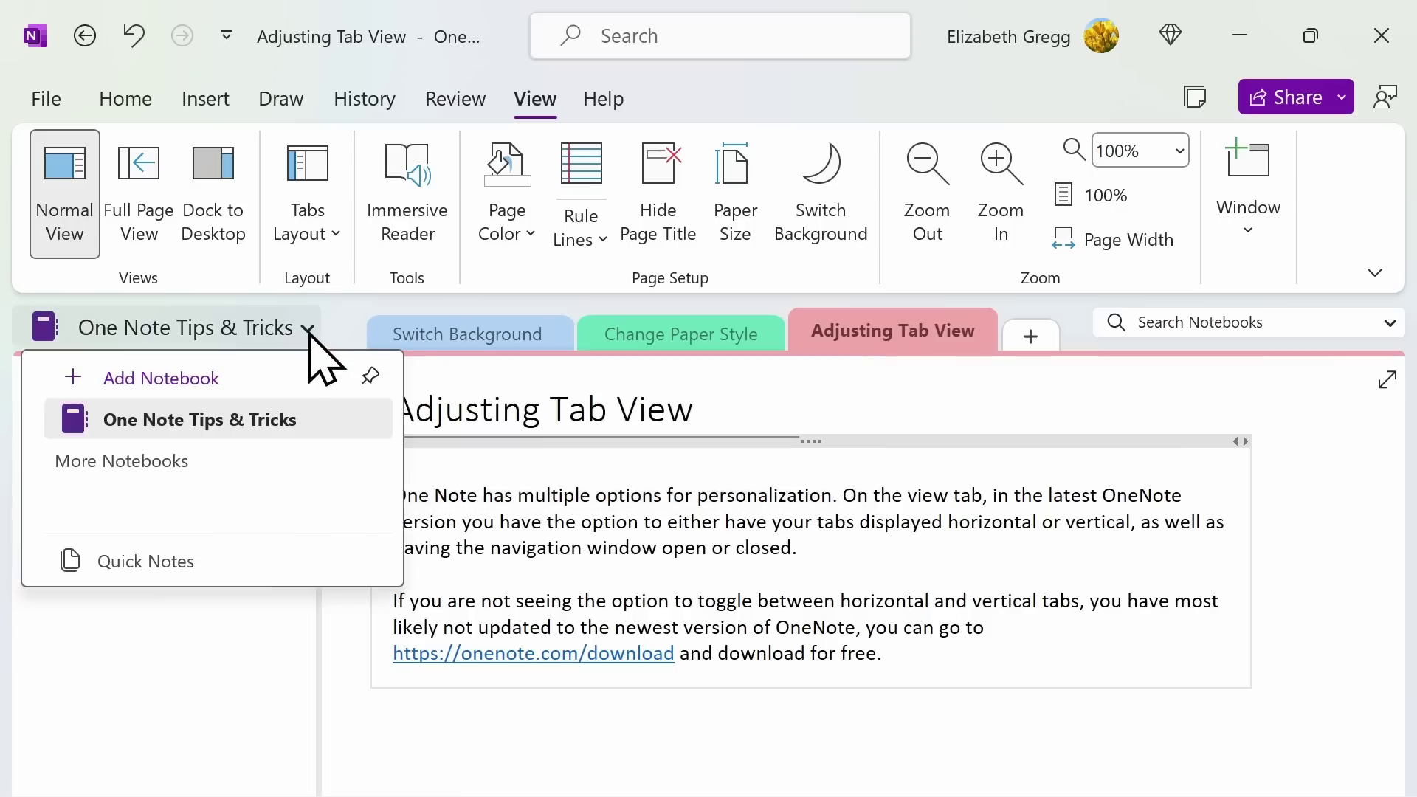
{"action": "left_click", "coordinate": [373, 380]}
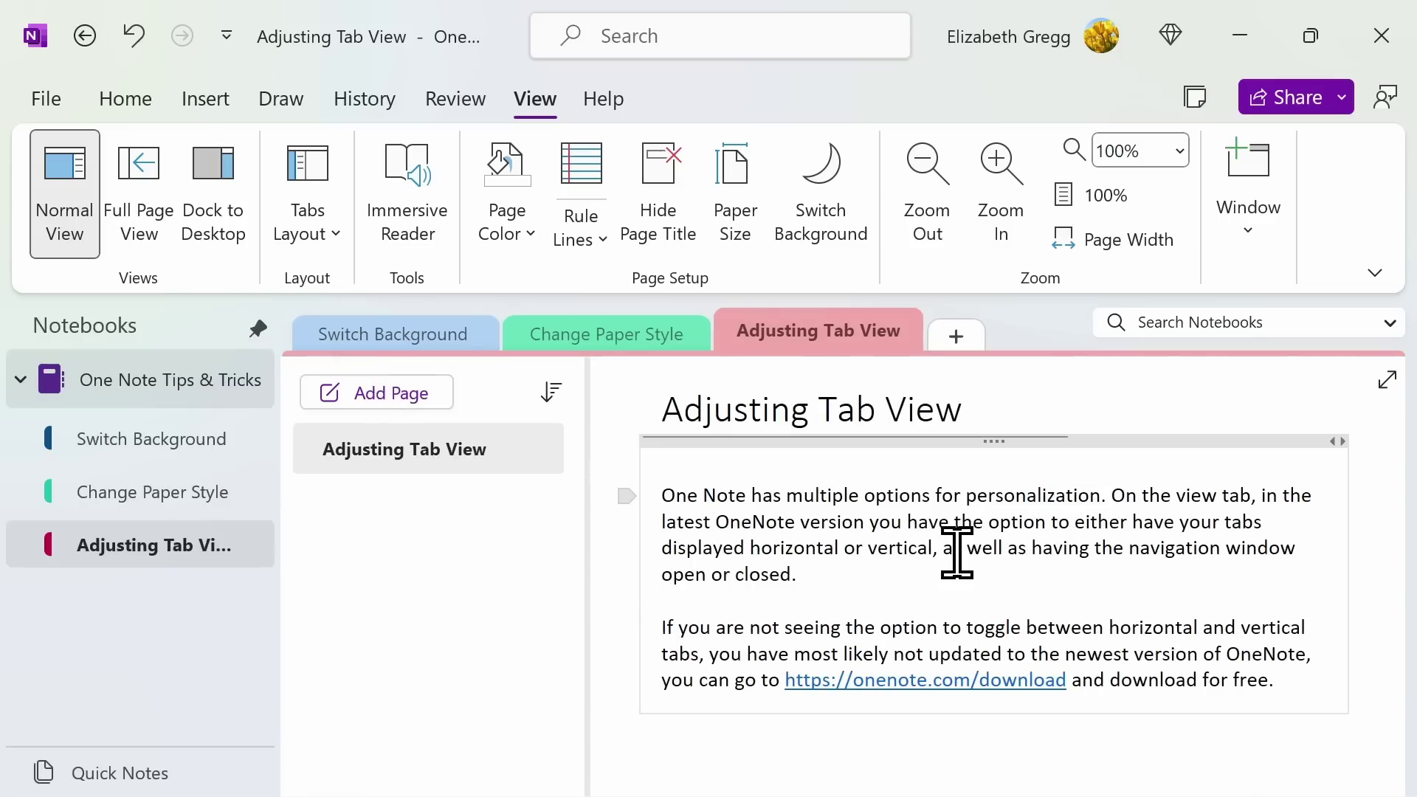
Step: Open the onenote.com/download link from the page in the browser
{"action": "left_click", "coordinate": [341, 241]}
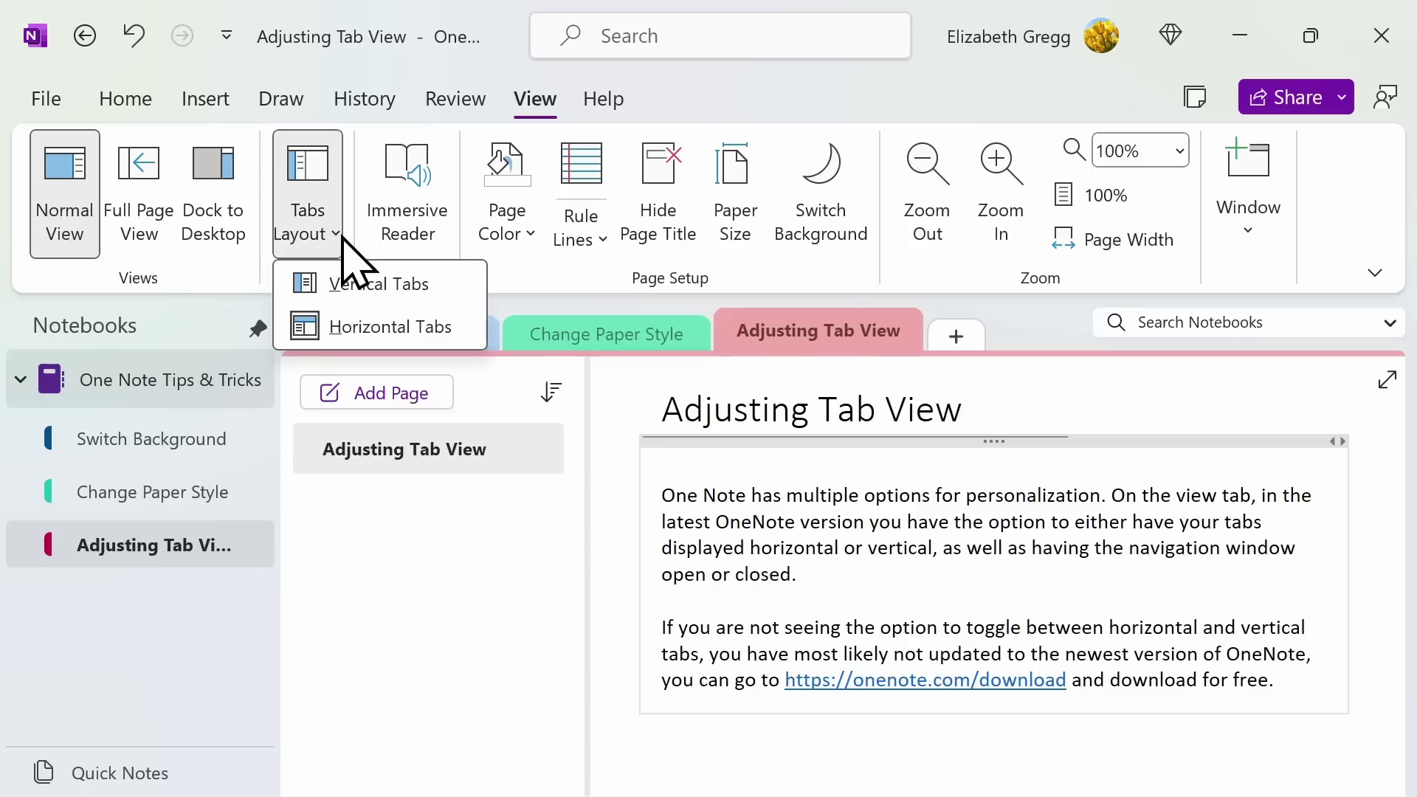
{"action": "left_click", "coordinate": [873, 680]}
{"action": "left_click", "coordinate": [873, 681]}
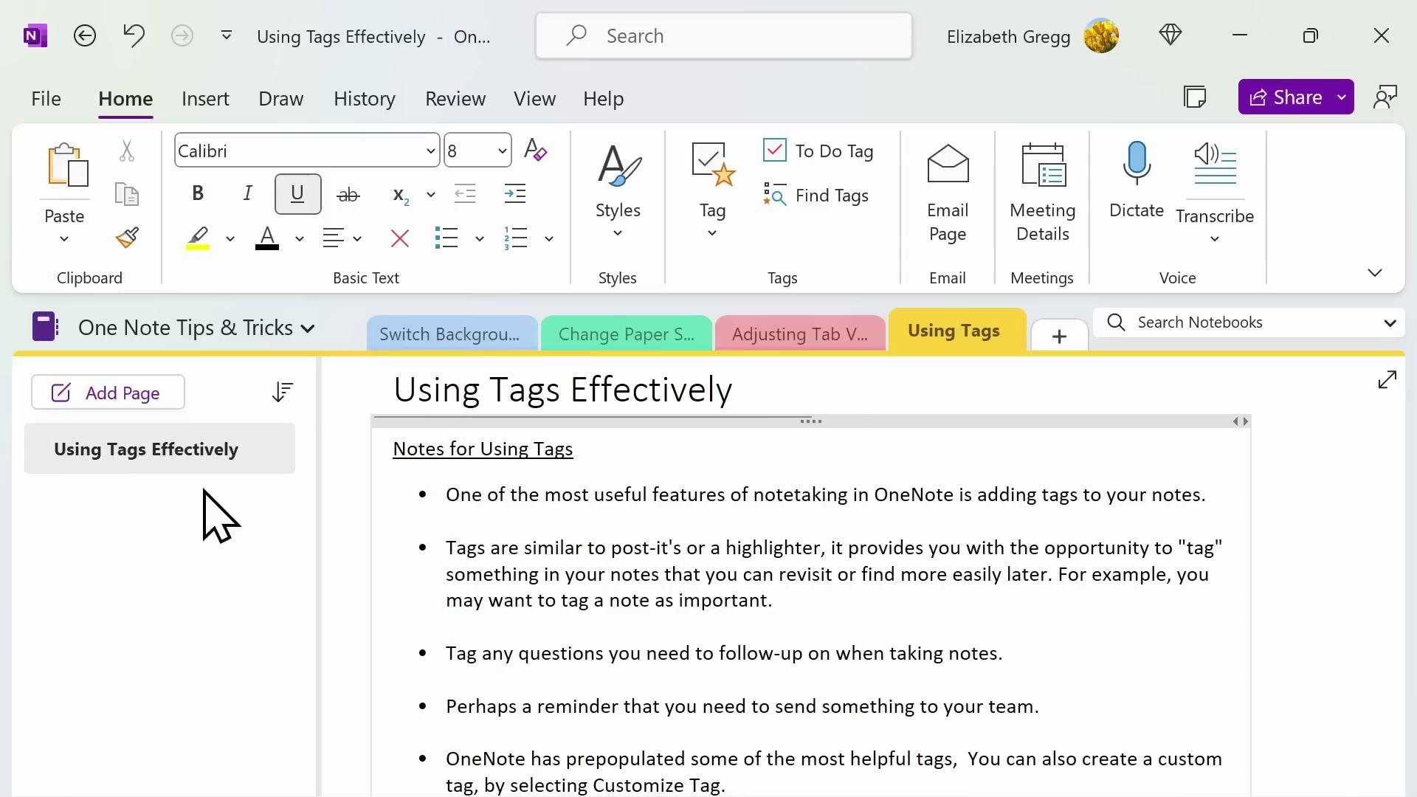
Step: Tag the second, third and fourth bullets as Important, Question and Send to Team
{"action": "left_click", "coordinate": [442, 550]}
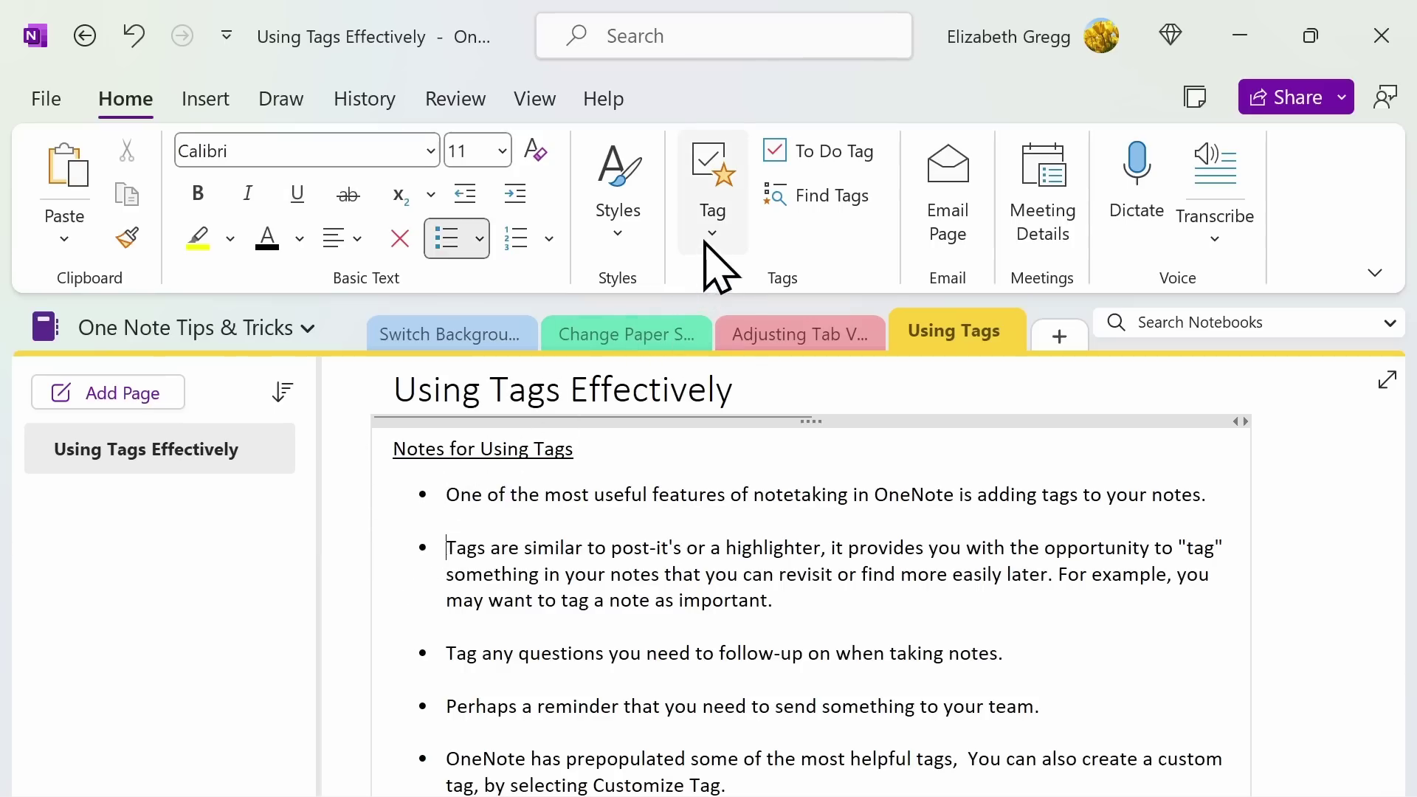
{"action": "left_click", "coordinate": [712, 221]}
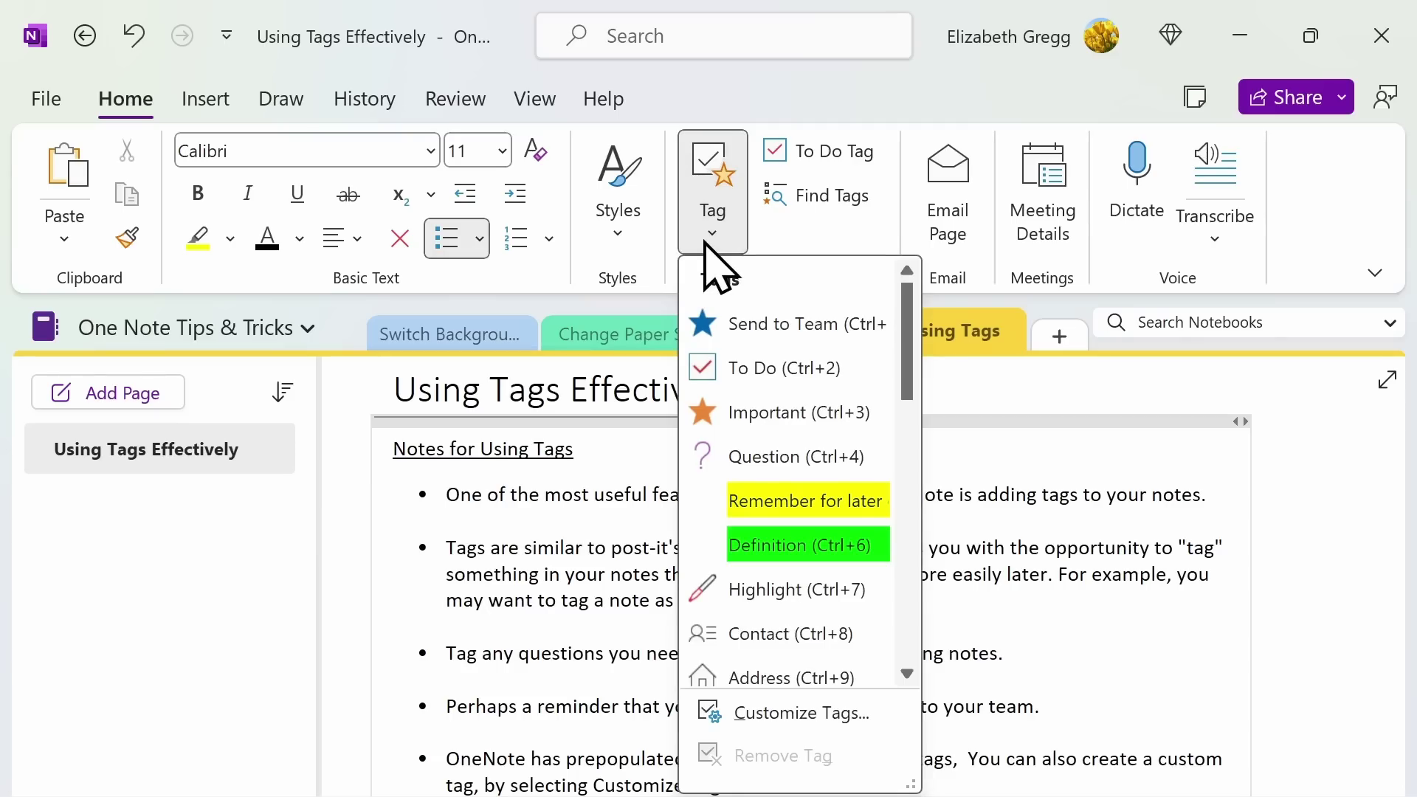
{"action": "left_click", "coordinate": [765, 415]}
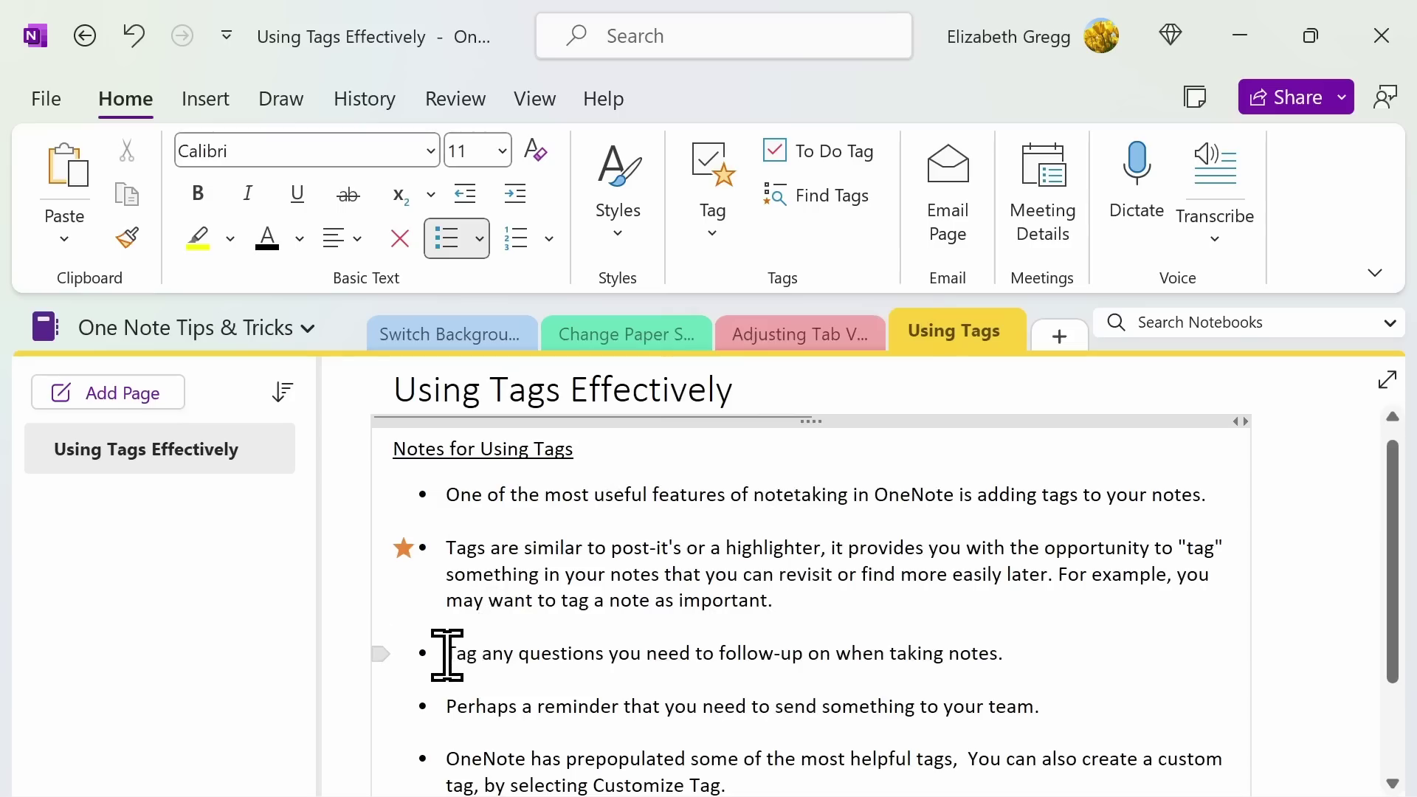
{"action": "left_click", "coordinate": [709, 234]}
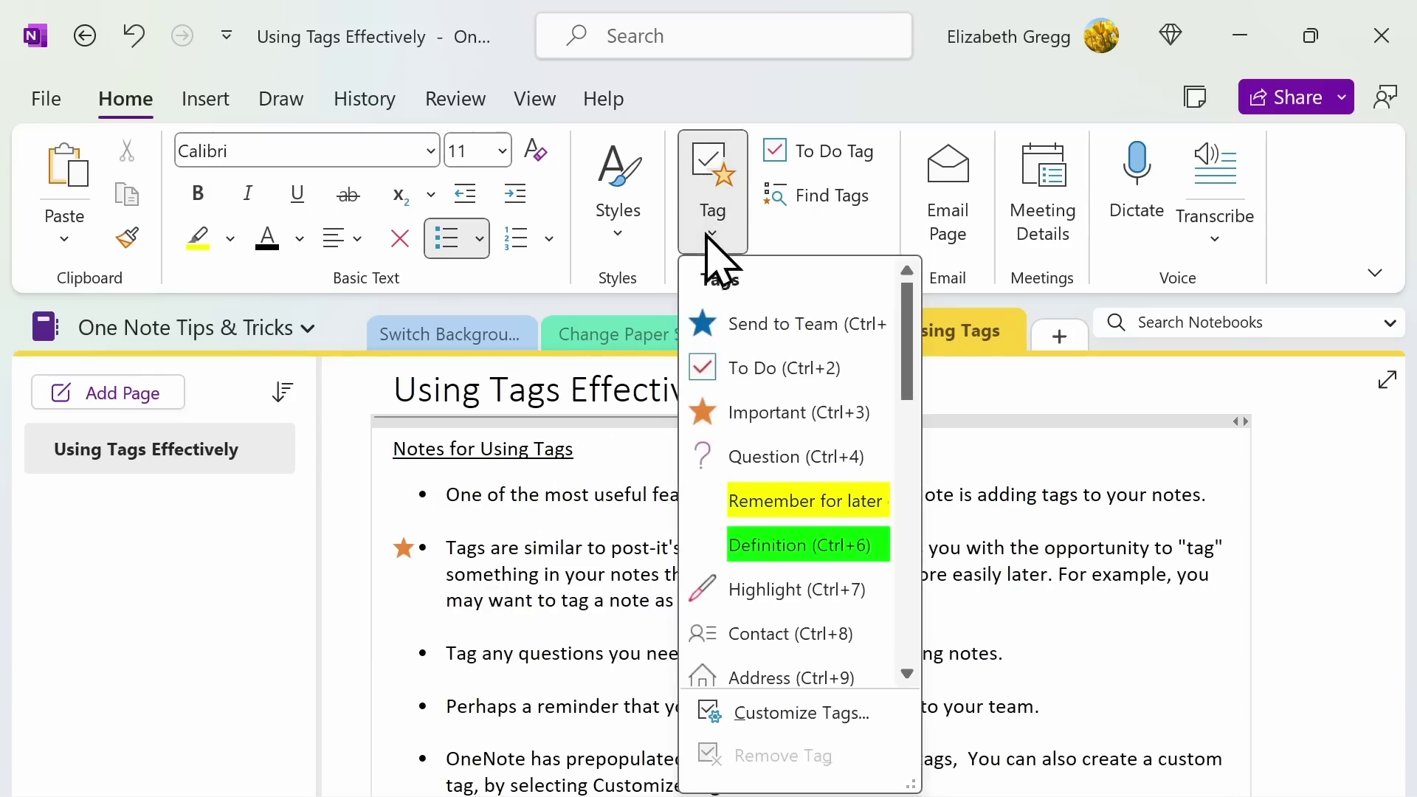
{"action": "left_click", "coordinate": [738, 458]}
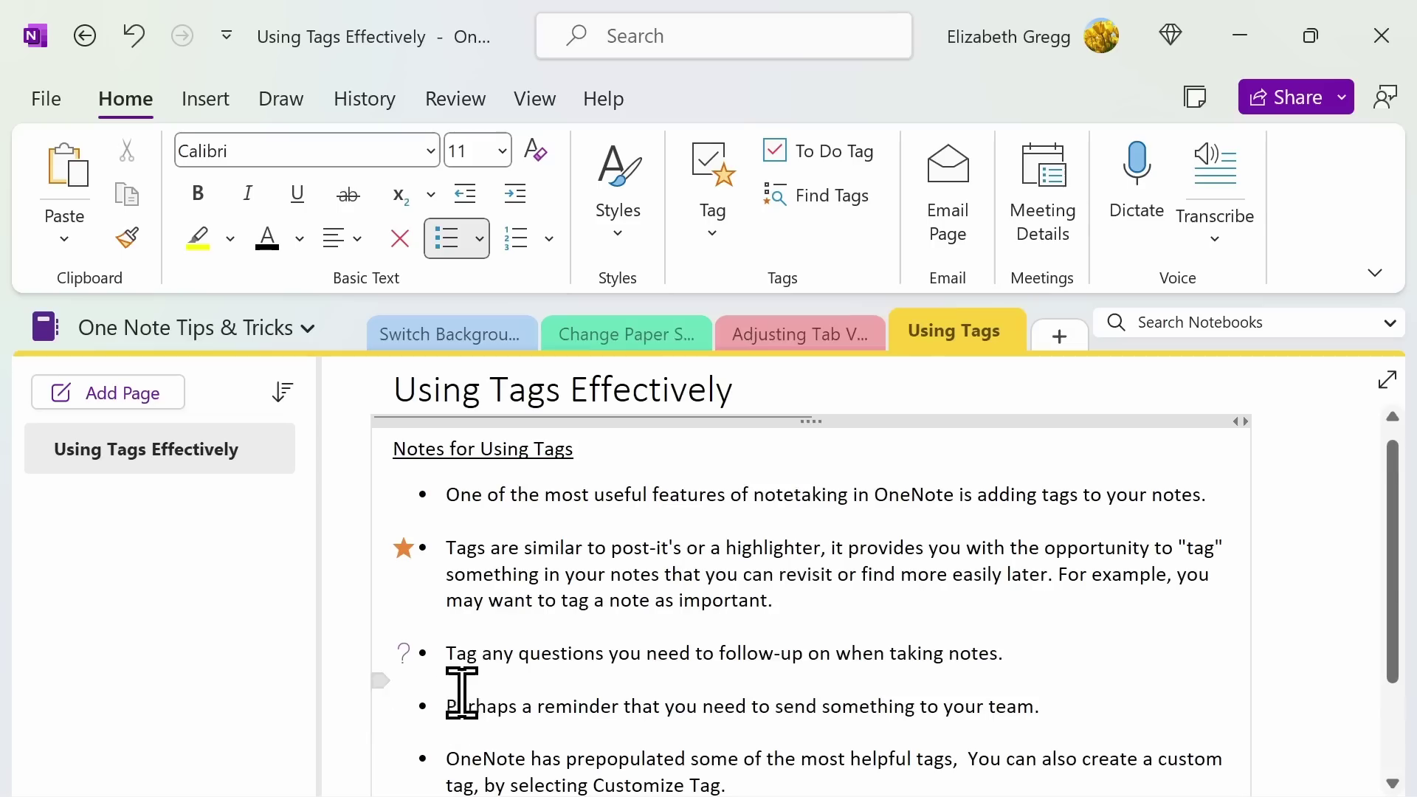
{"action": "left_click", "coordinate": [710, 243]}
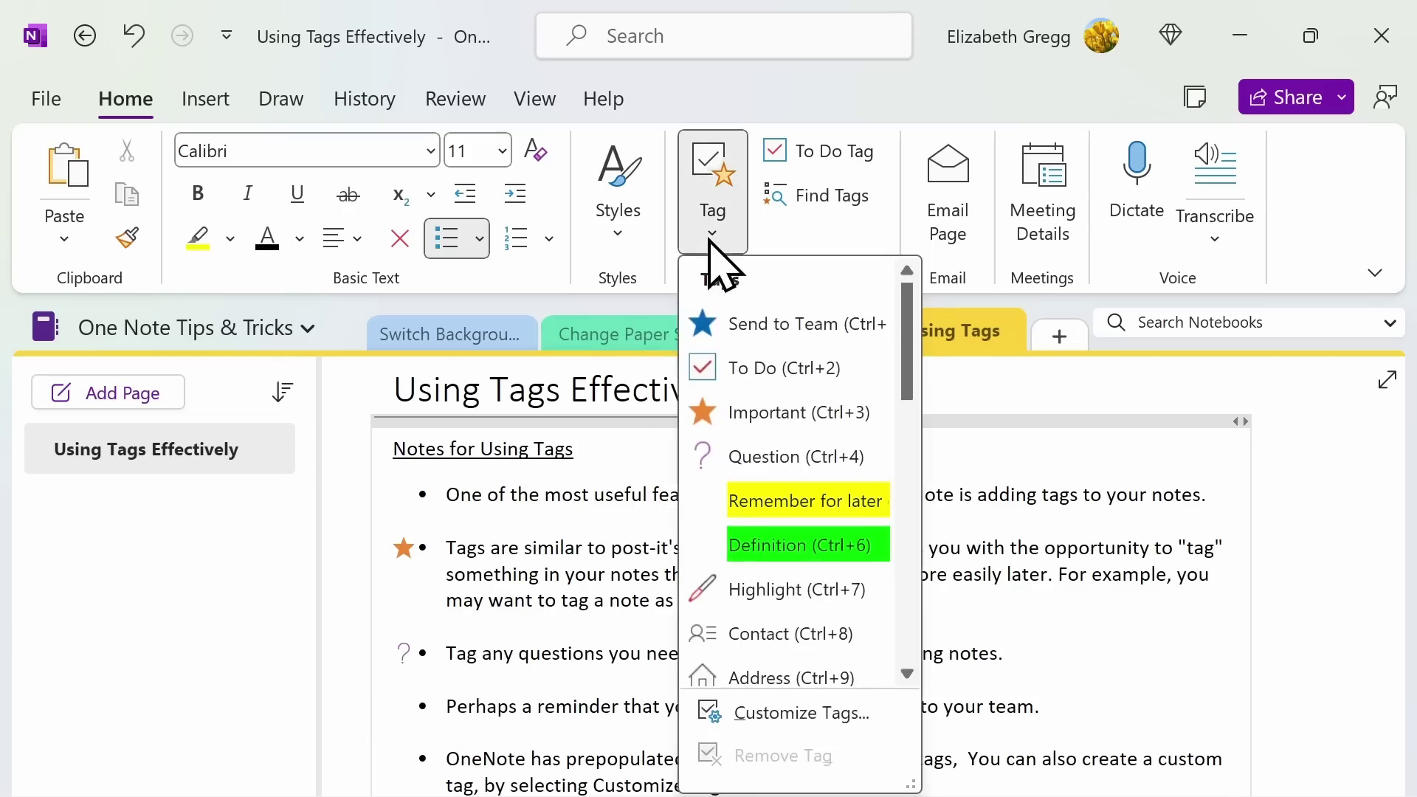
{"action": "left_click", "coordinate": [725, 323]}
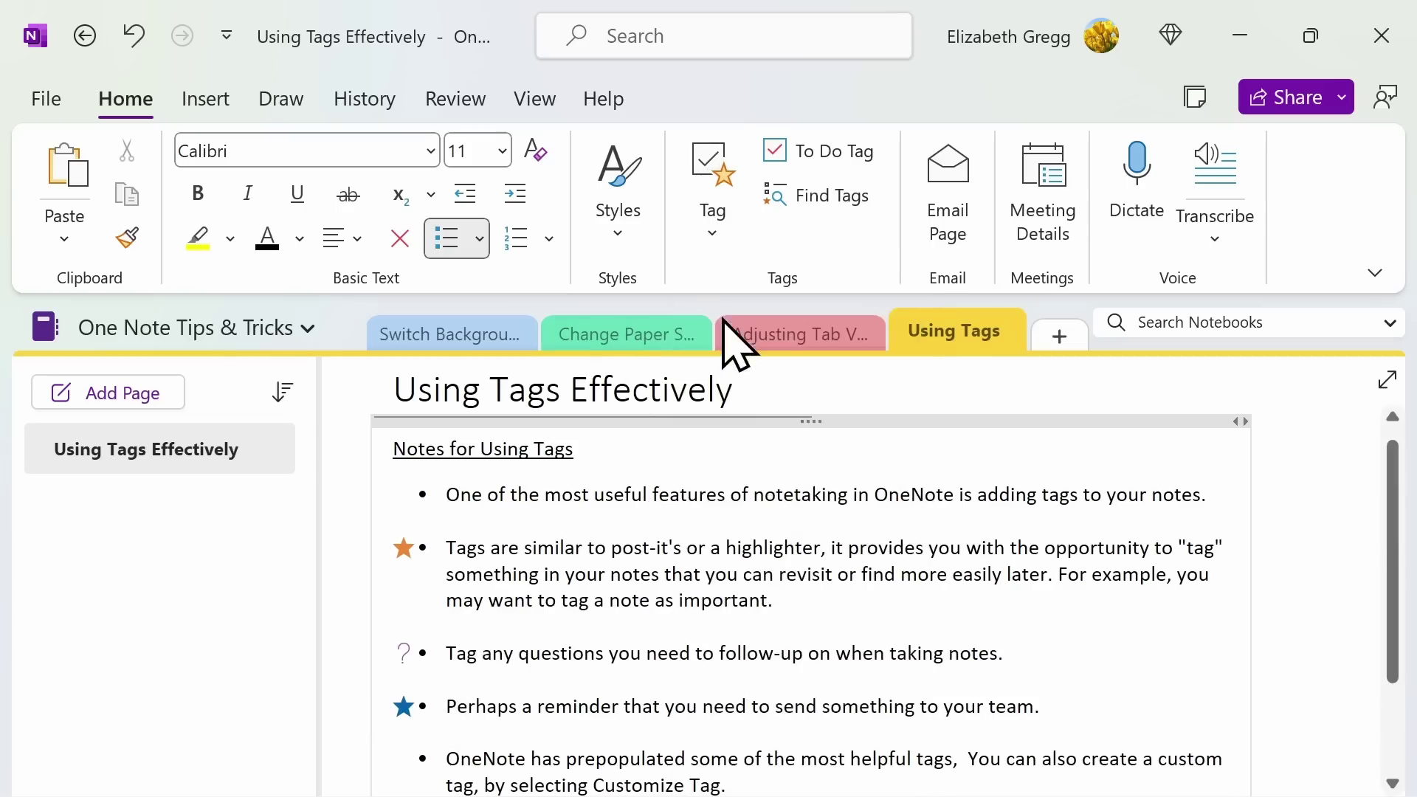
{"action": "left_click", "coordinate": [713, 235]}
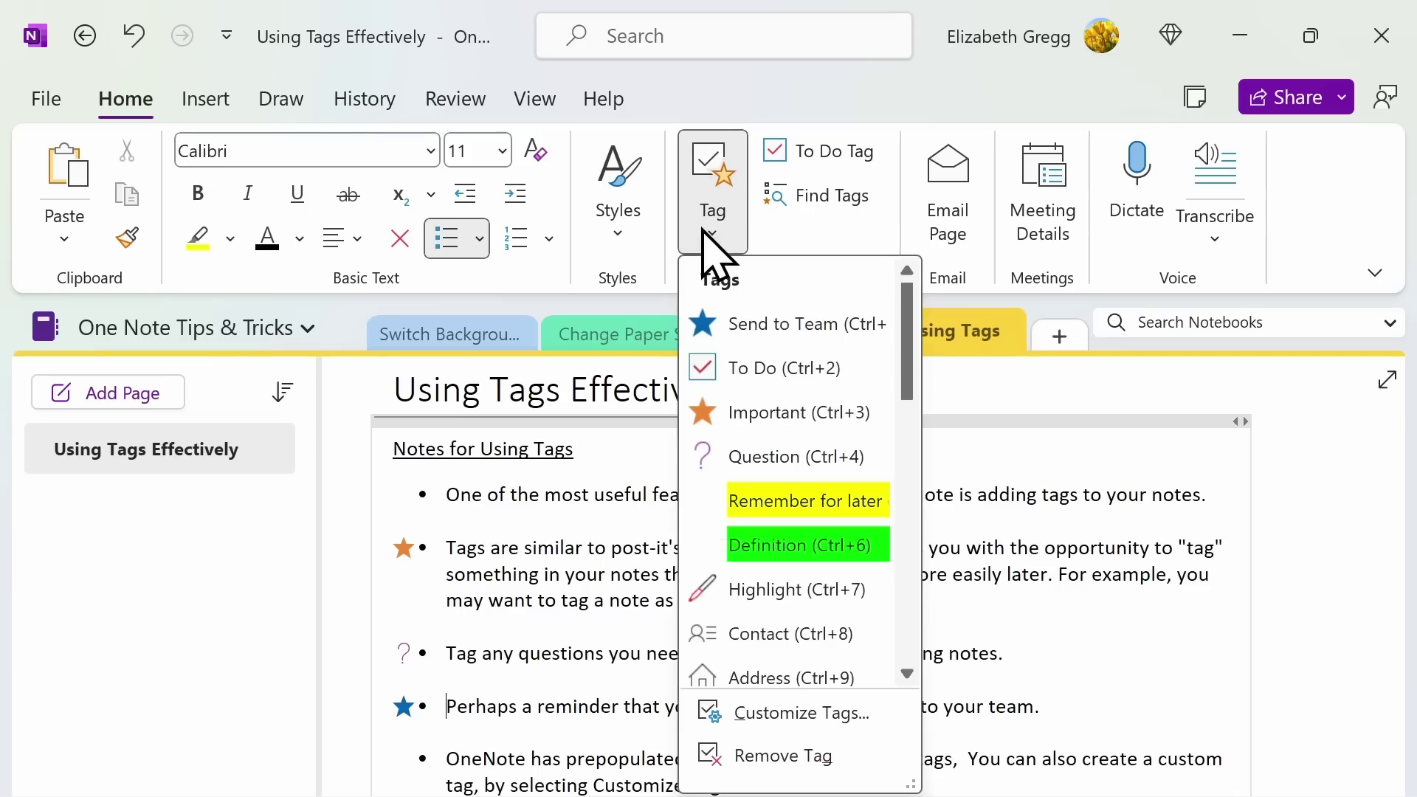
Step: Create a custom 'Follow-up Immediately' tag with a sun symbol and red font colour
{"action": "left_click", "coordinate": [837, 720]}
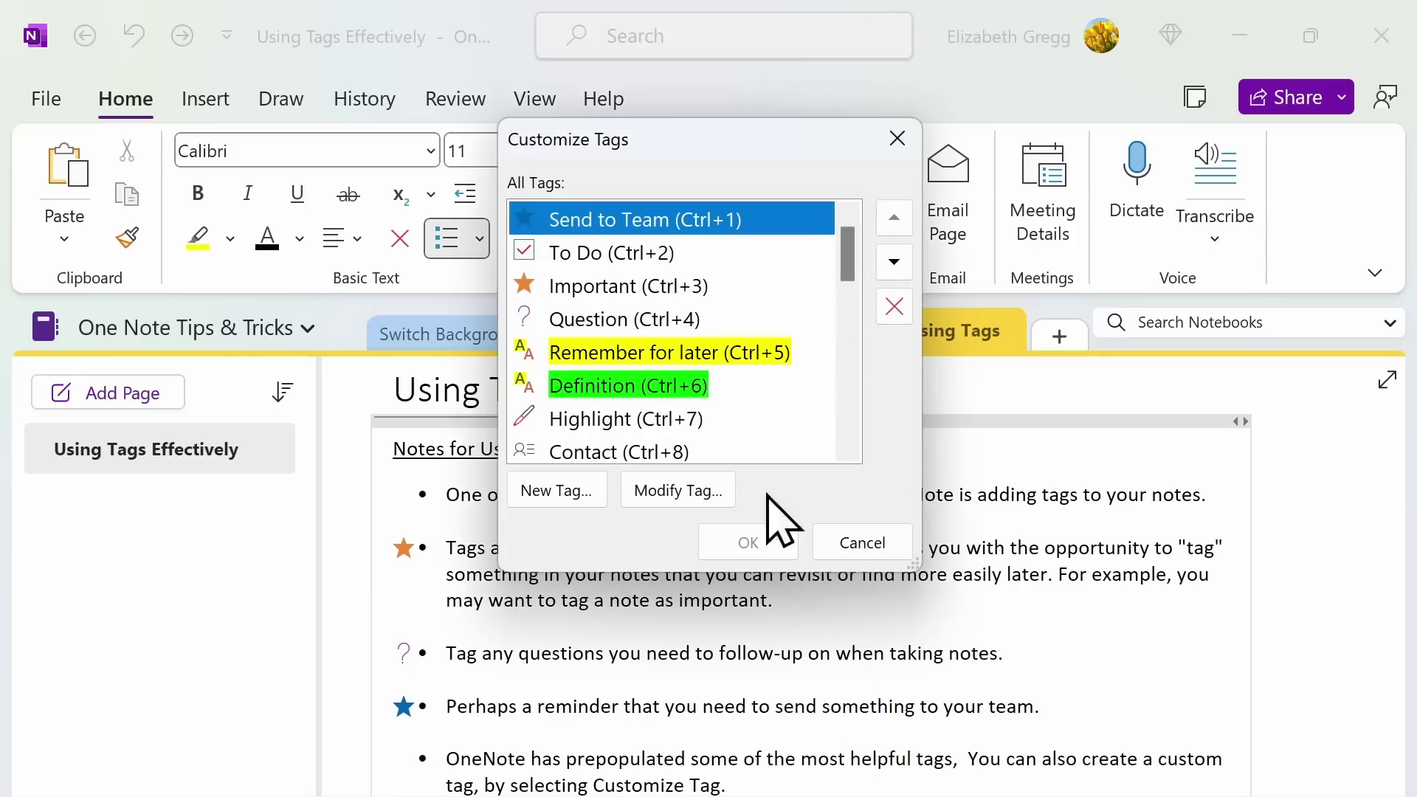
{"action": "left_click", "coordinate": [558, 490]}
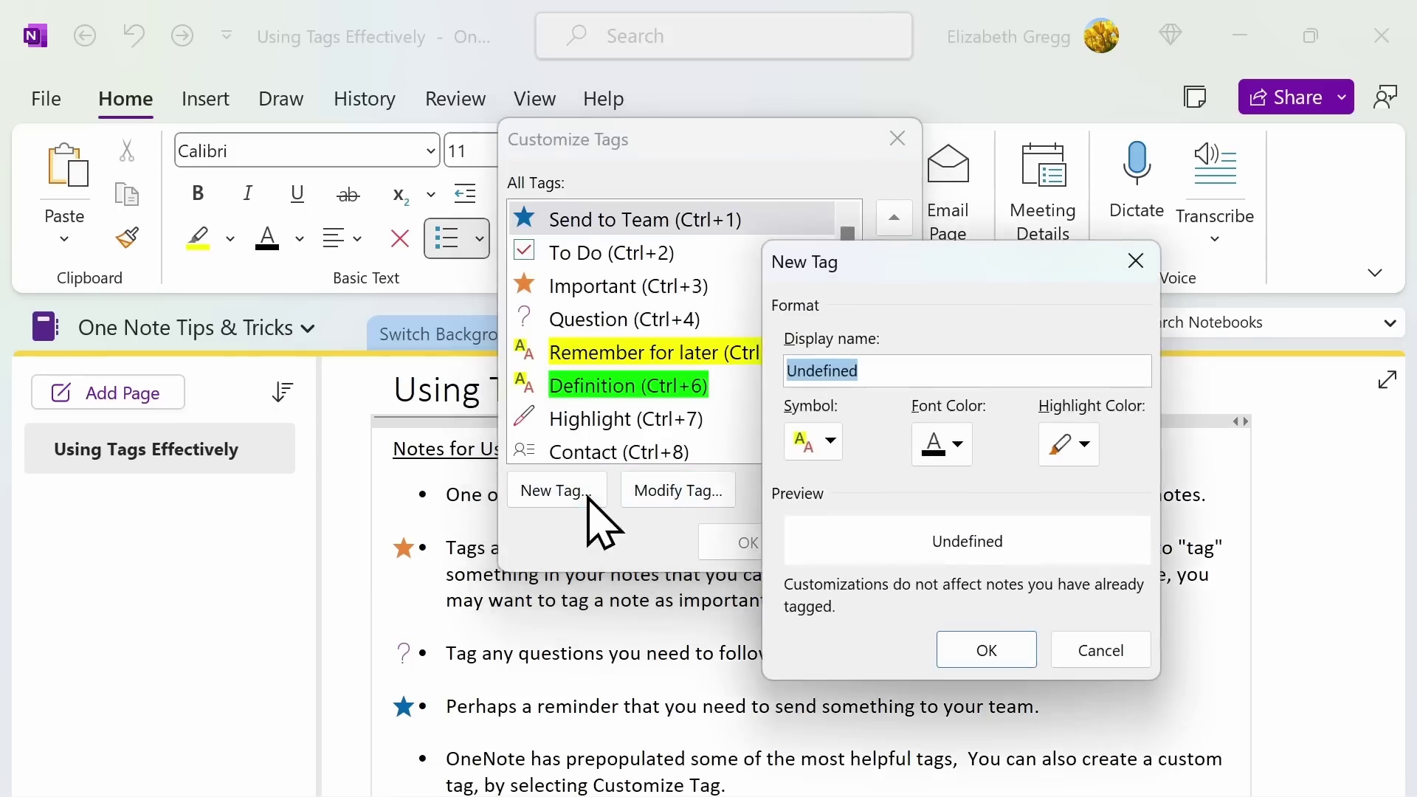
{"action": "left_click", "coordinate": [862, 373]}
{"action": "left_click_drag", "start_coordinate": [862, 372], "coordinate": [780, 379]}
{"action": "type", "text": "Follow-up Immediately"}
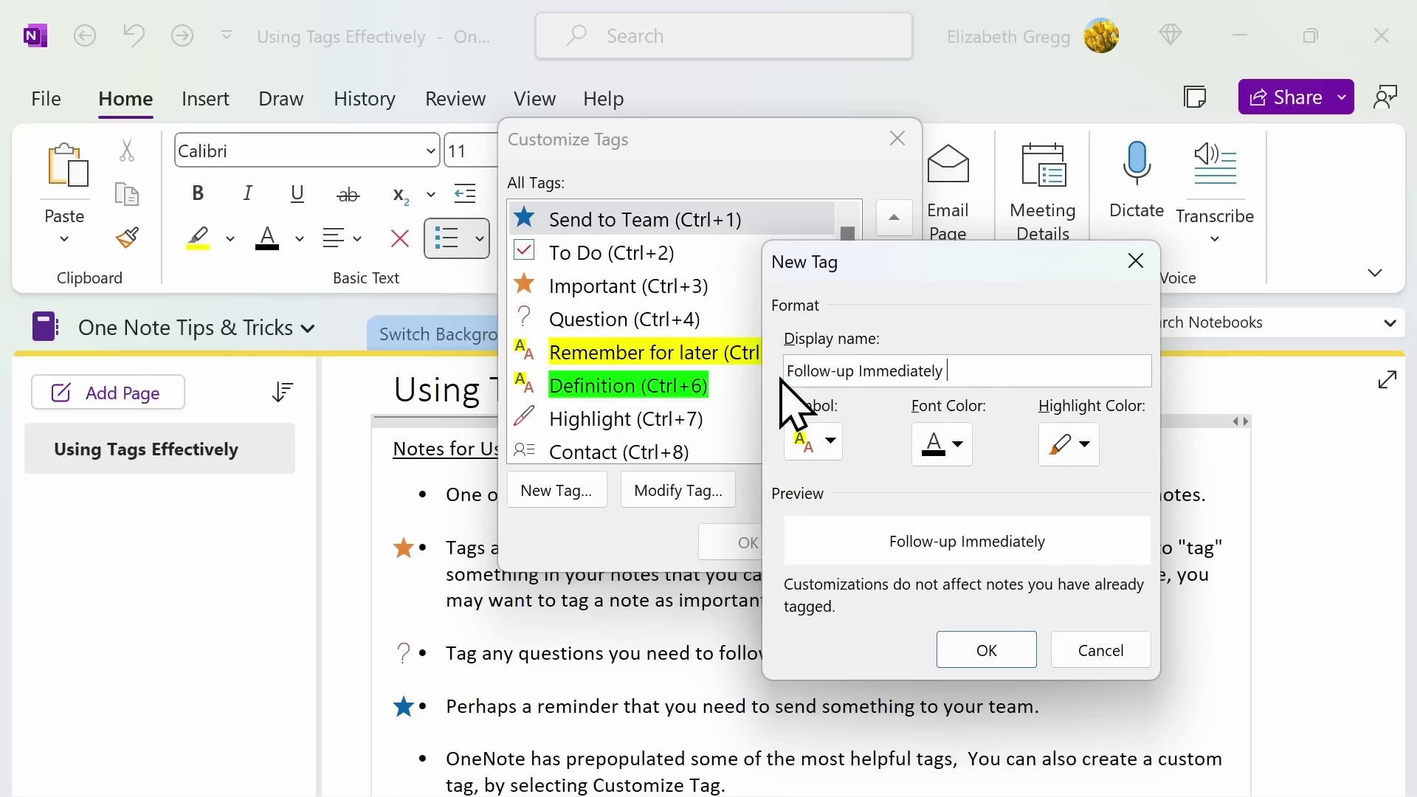
{"action": "left_click", "coordinate": [829, 442]}
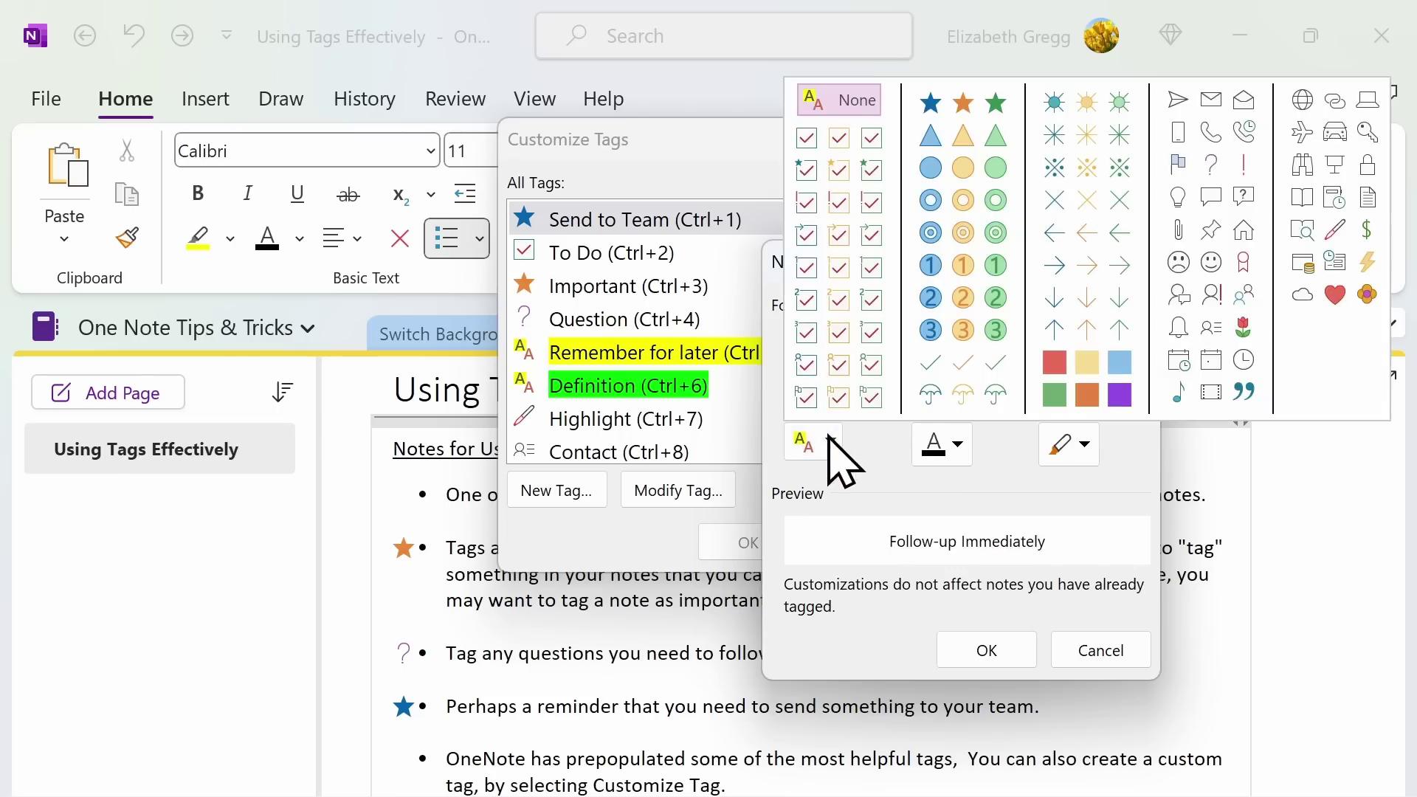
{"action": "left_click", "coordinate": [1087, 103]}
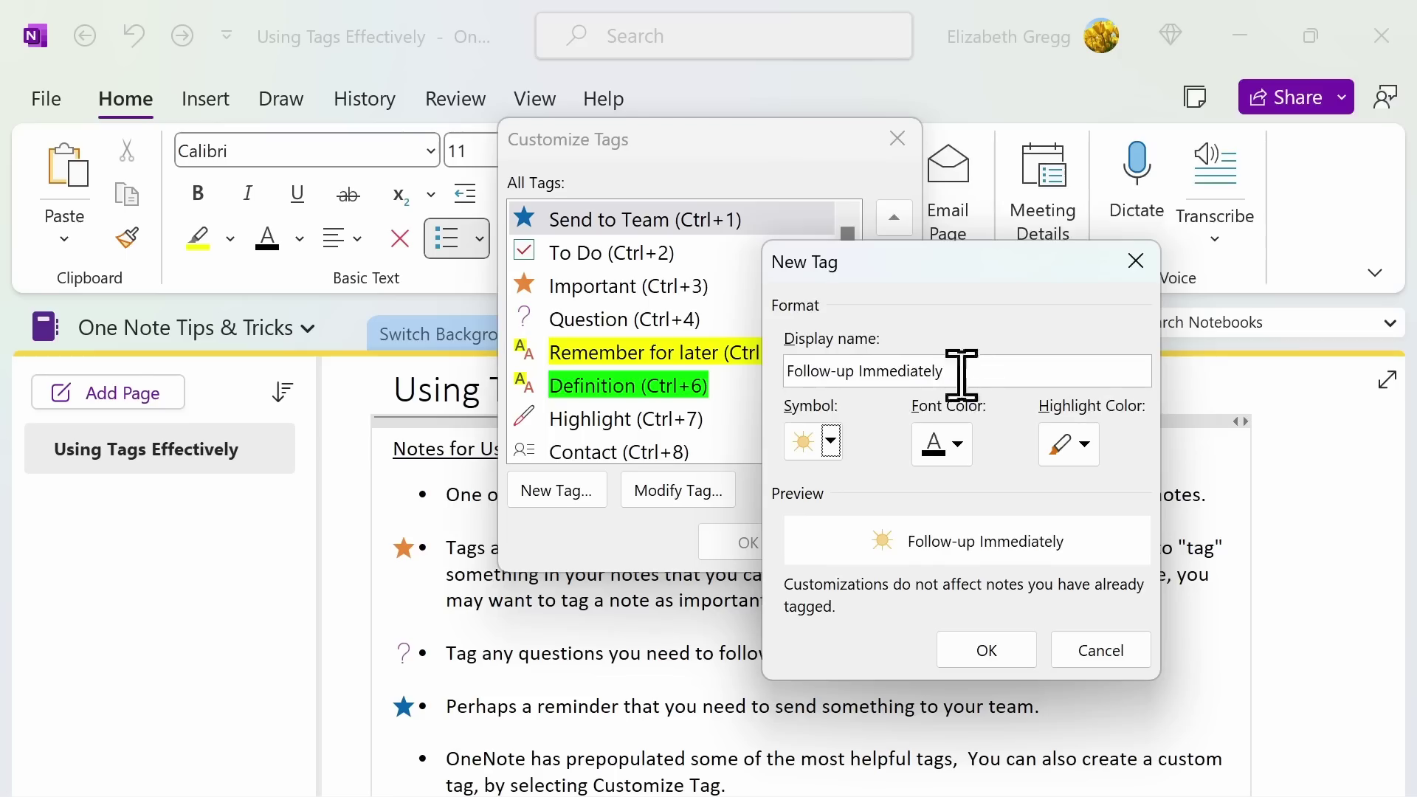
{"action": "left_click", "coordinate": [966, 446]}
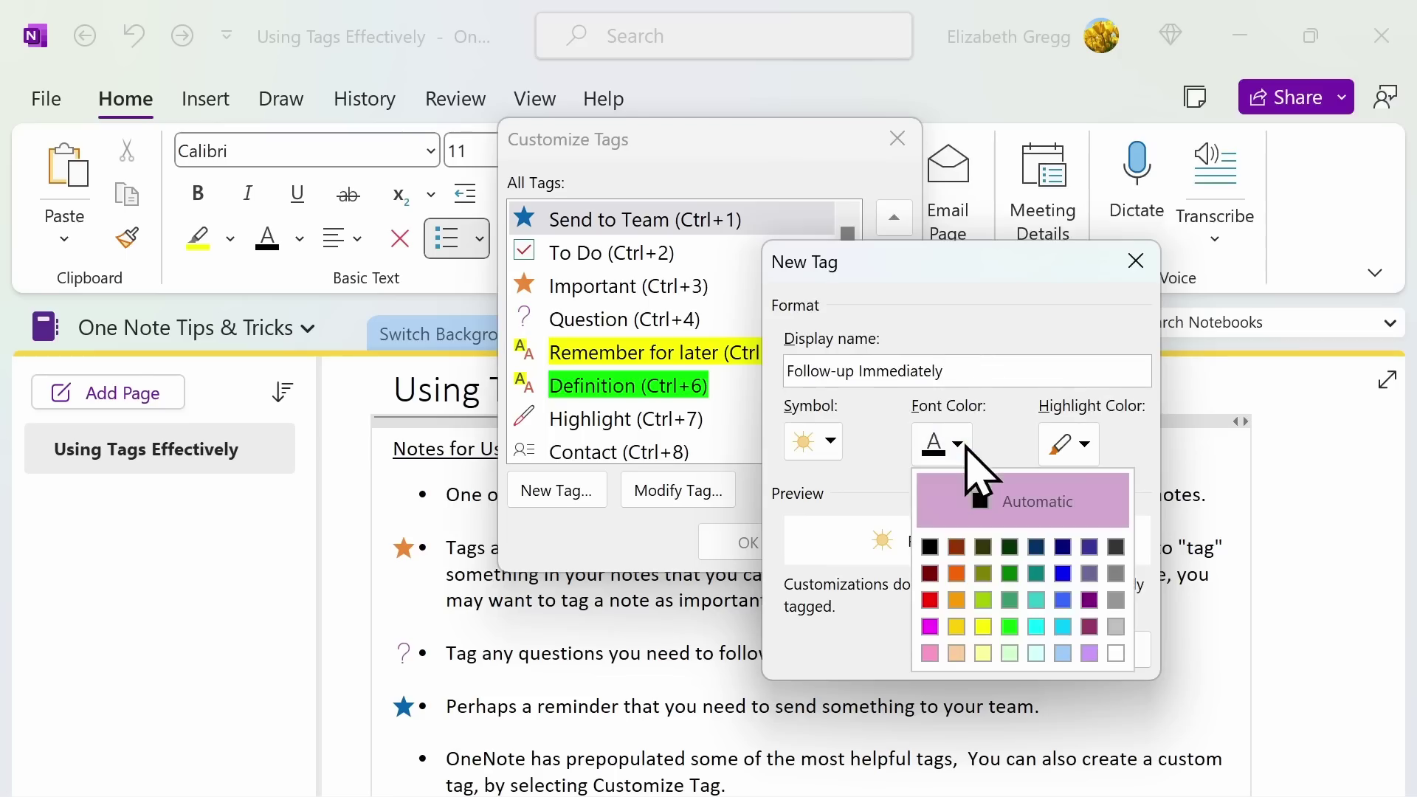
{"action": "left_click", "coordinate": [930, 599]}
{"action": "left_click", "coordinate": [982, 649]}
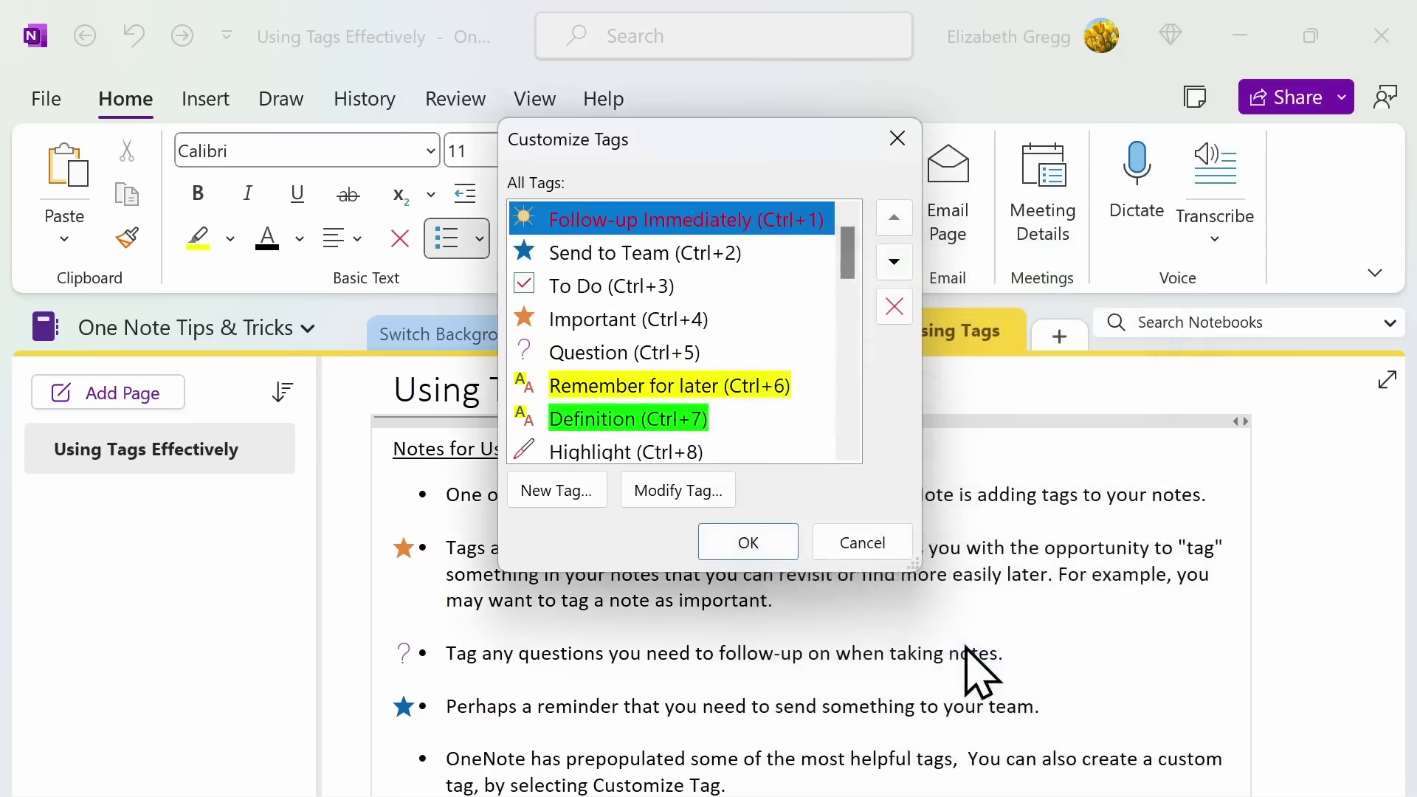
{"action": "left_click", "coordinate": [758, 555]}
Step: Apply the Follow-up Immediately tag to the bullet about prepopulated tags
{"action": "scroll", "coordinate": [373, 721], "scroll_direction": "down", "scroll_amount": 1}
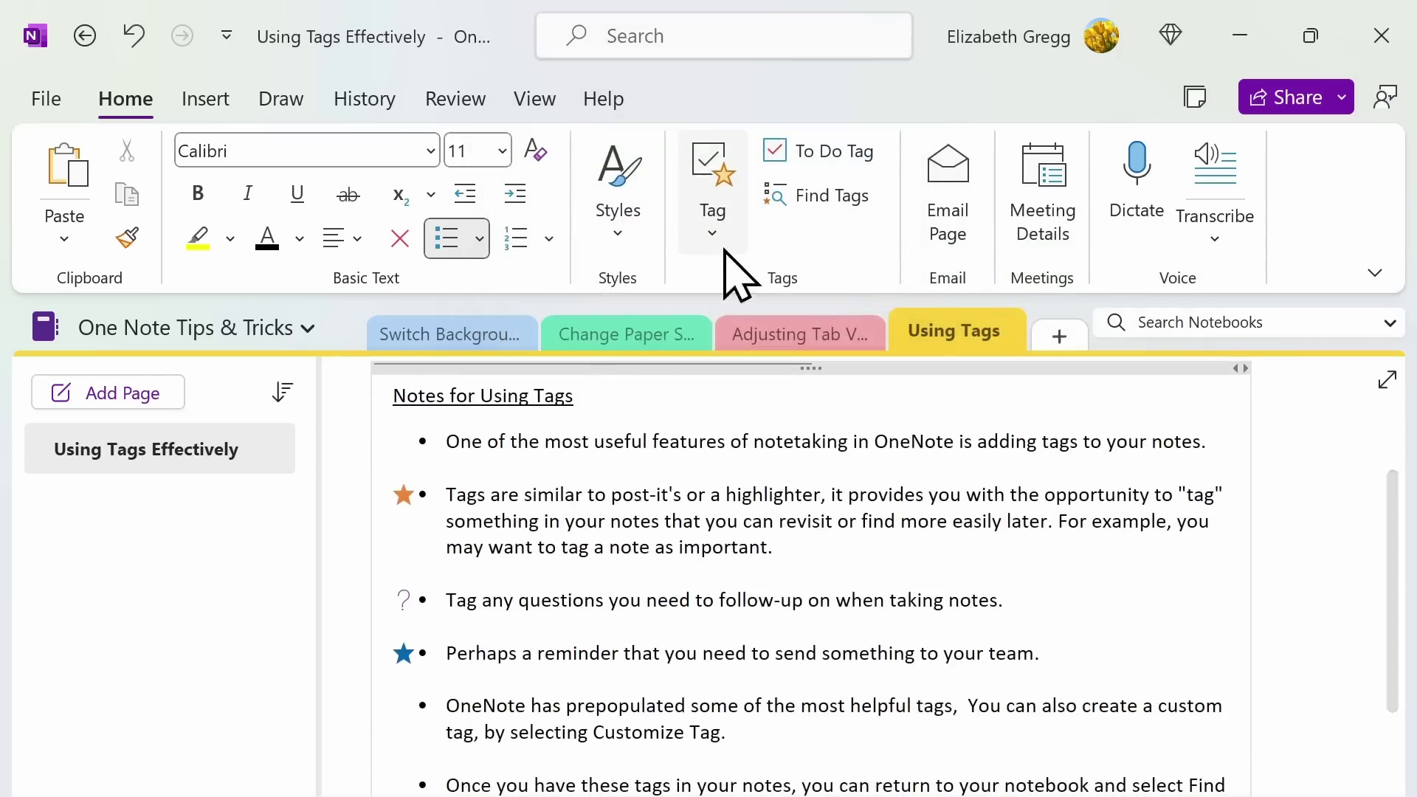
{"action": "left_click", "coordinate": [729, 232]}
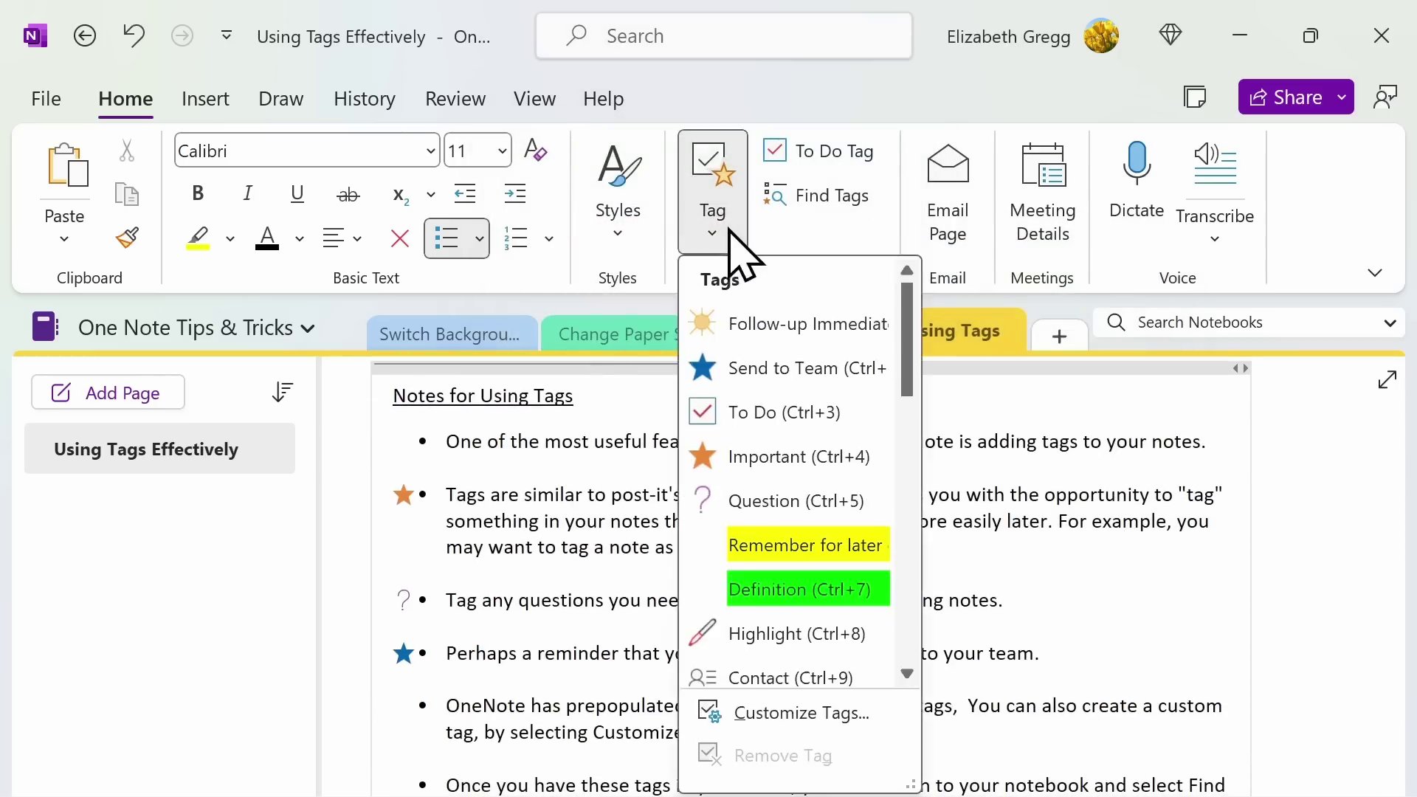
{"action": "left_click", "coordinate": [764, 327]}
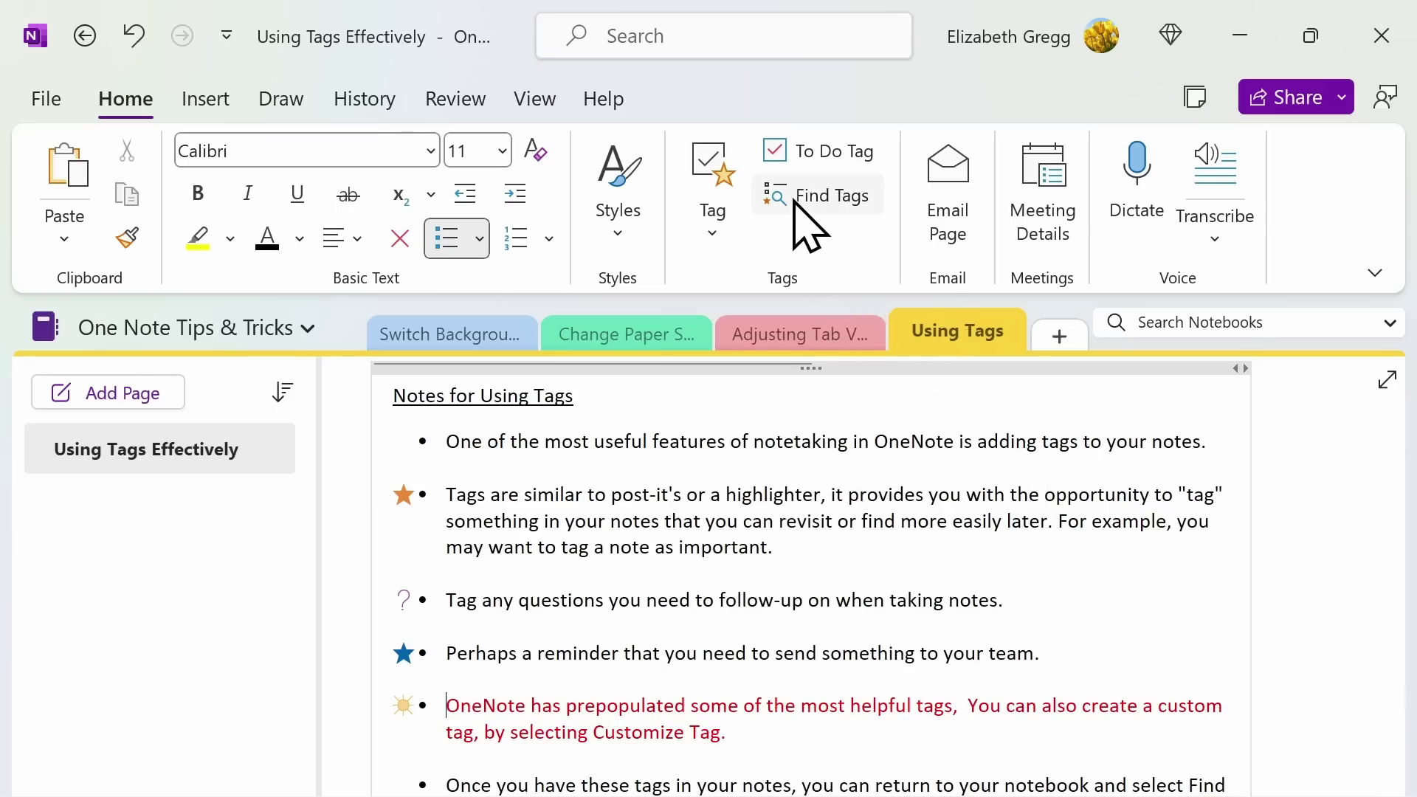
Step: Open the Tags Summary pane, scroll its list, and jump to the Question-tagged line
{"action": "left_click", "coordinate": [809, 225]}
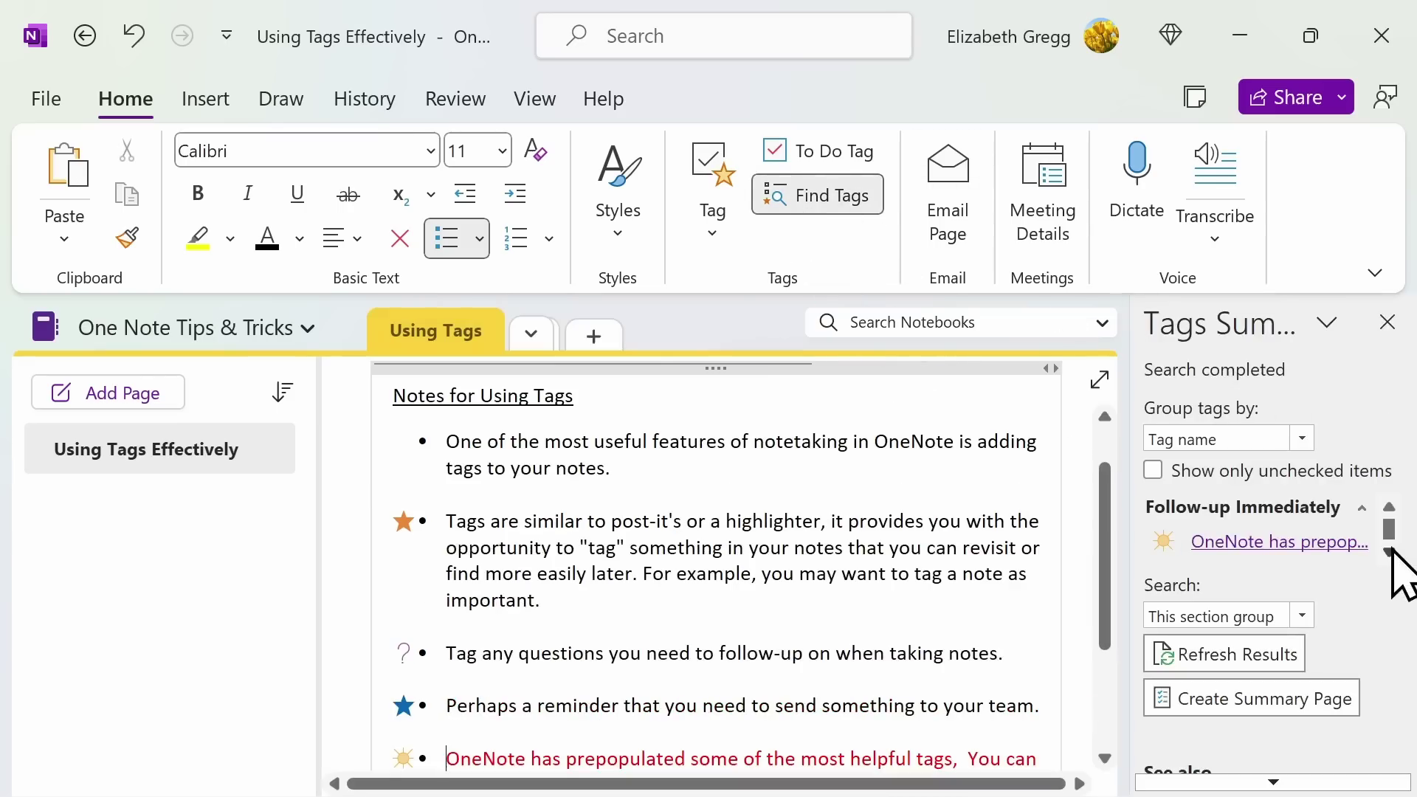
{"action": "left_click", "coordinate": [1389, 550]}
{"action": "left_click", "coordinate": [1389, 550]}
{"action": "left_click", "coordinate": [1389, 551]}
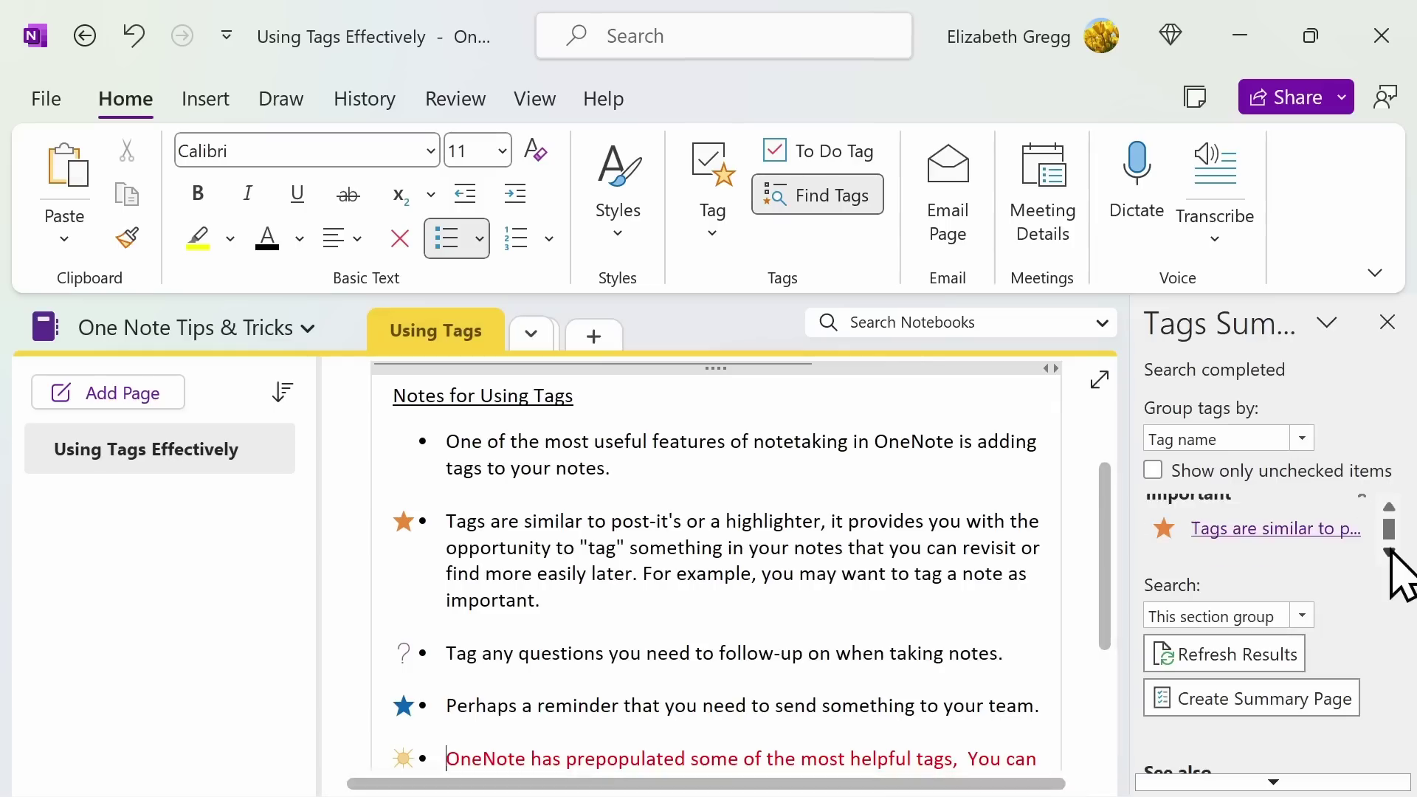
{"action": "left_click", "coordinate": [1389, 550]}
{"action": "left_click", "coordinate": [1389, 550]}
{"action": "left_click", "coordinate": [1389, 550]}
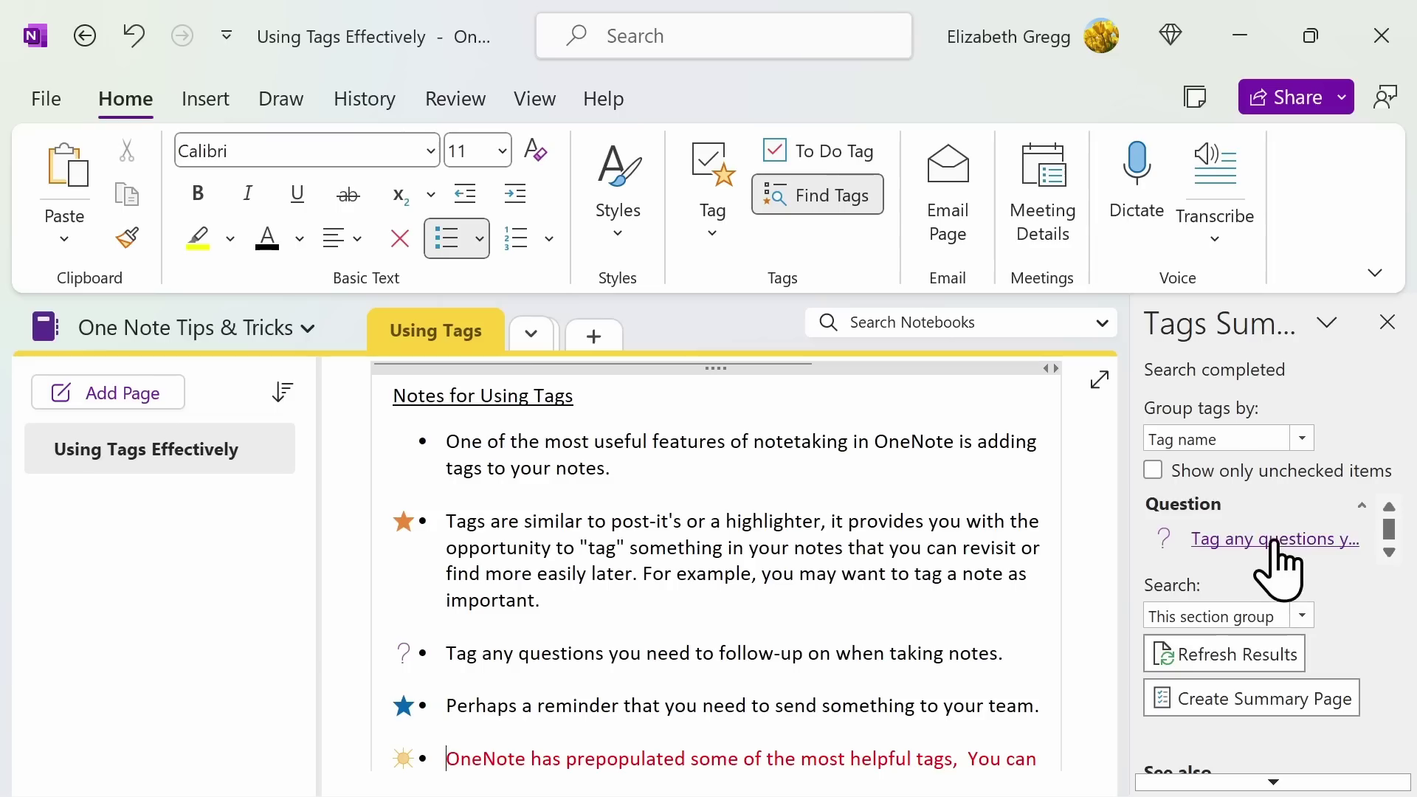
{"action": "left_click", "coordinate": [1274, 547]}
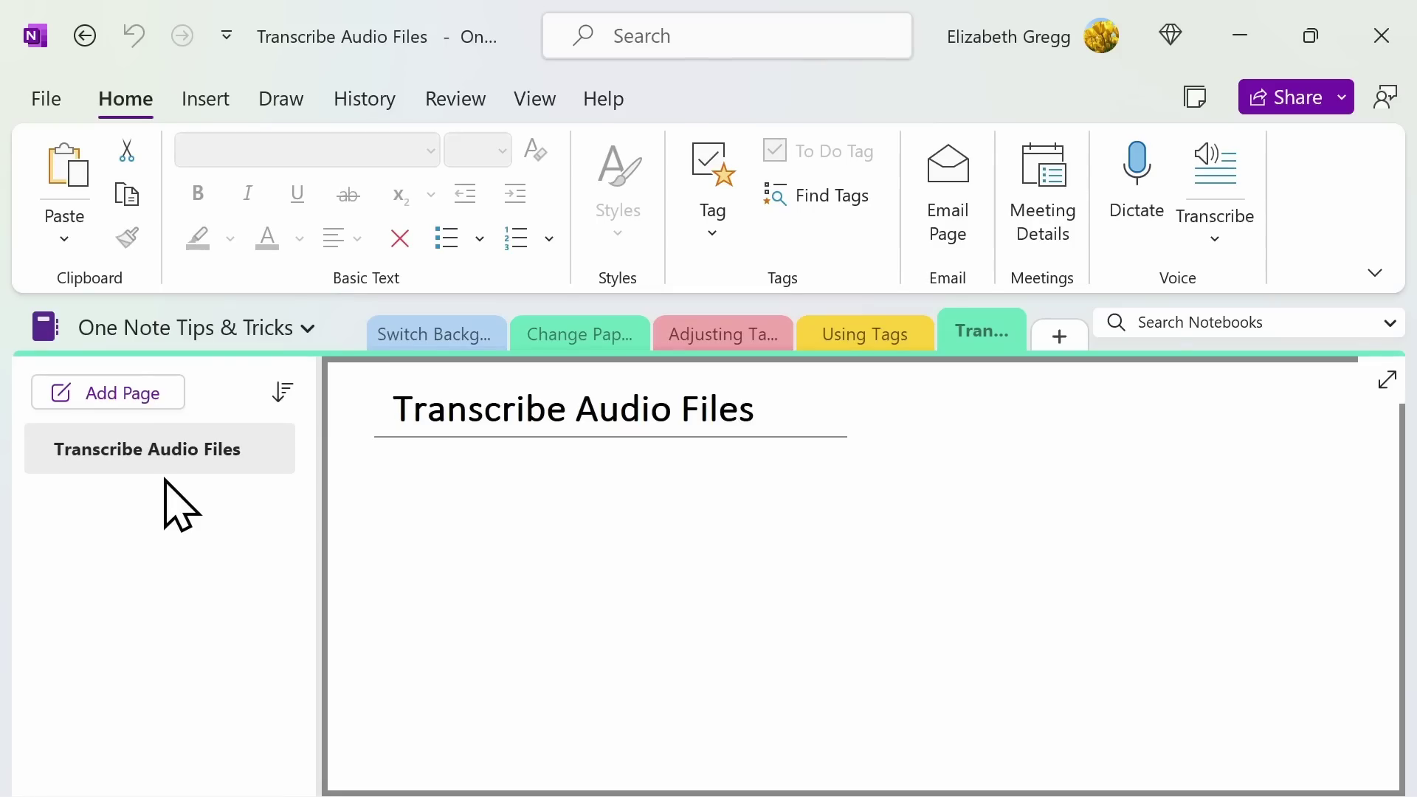
Step: Open the Transcribe pane from Insert > Recording, with the language set to English (United States)
{"action": "left_click", "coordinate": [206, 103]}
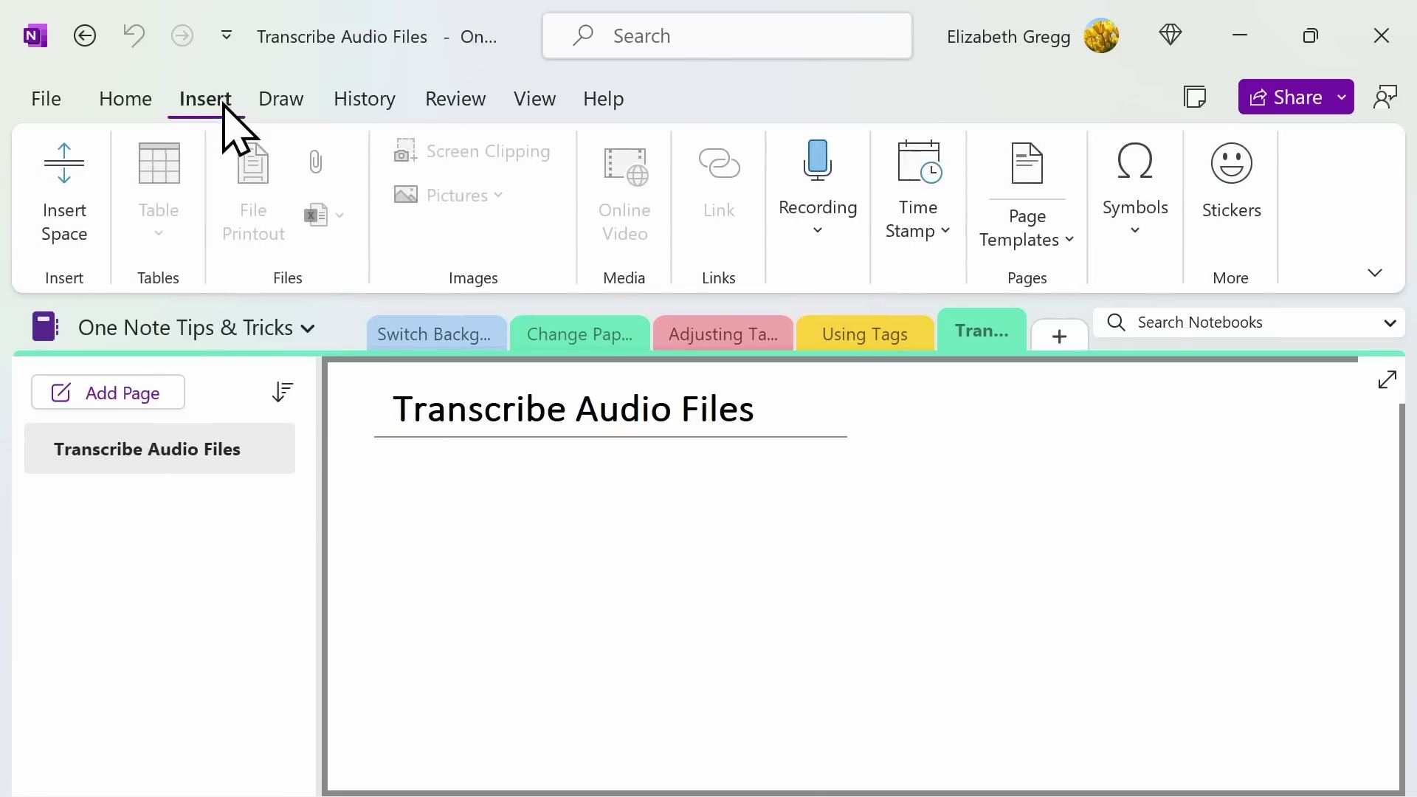
{"action": "left_click", "coordinate": [815, 237]}
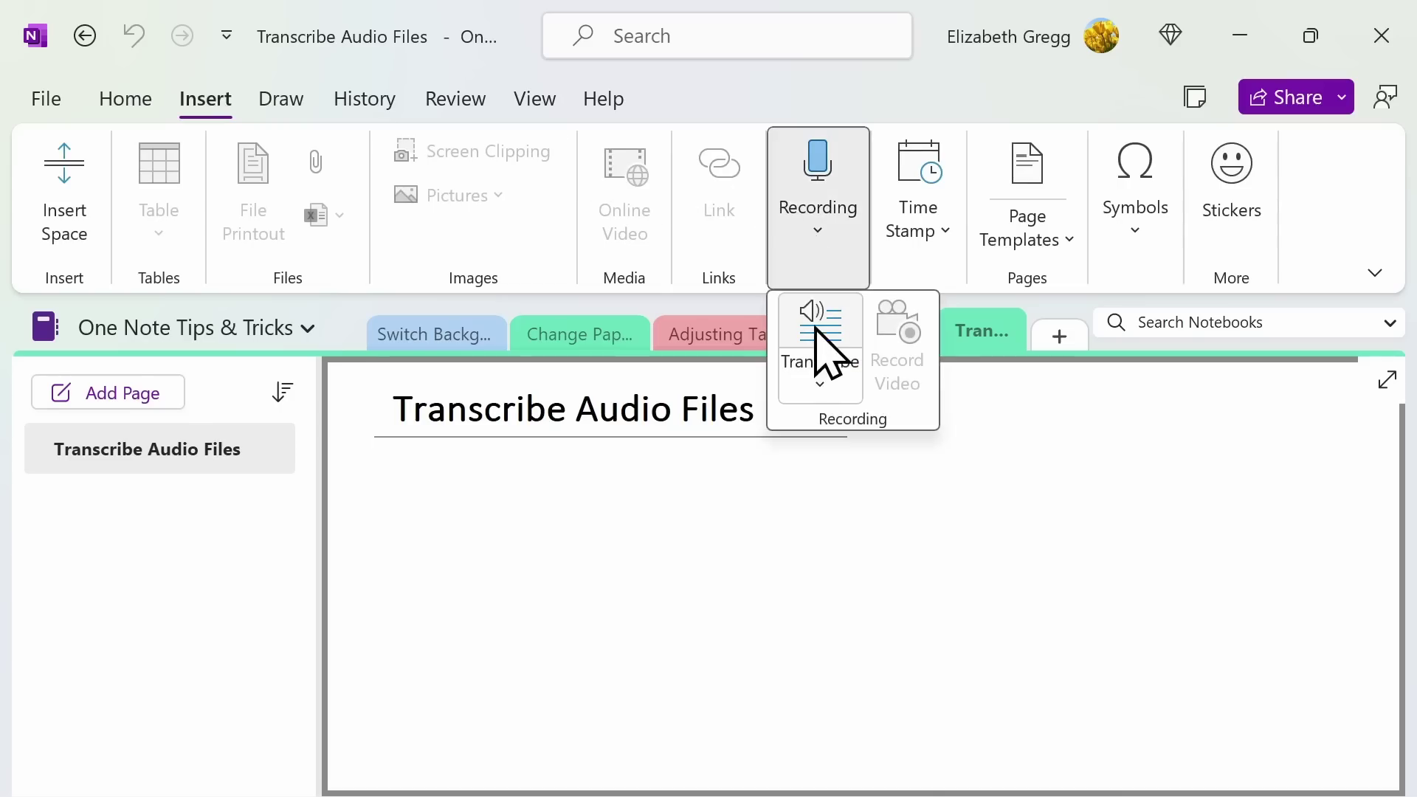
{"action": "left_click", "coordinate": [812, 345]}
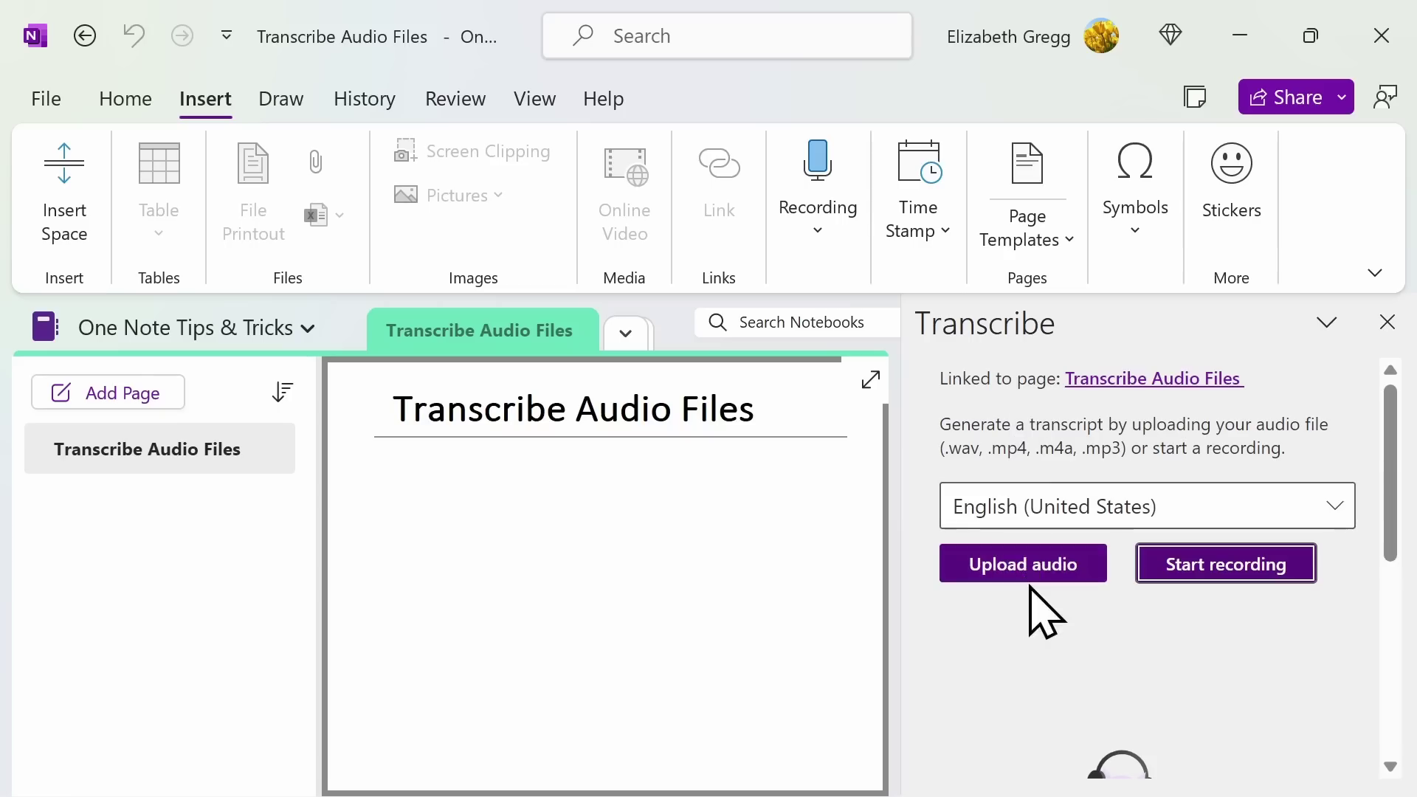
Step: Record a 14-second audio clip, Your Recording 8.wav, and save it for transcription
{"action": "left_click", "coordinate": [1221, 569]}
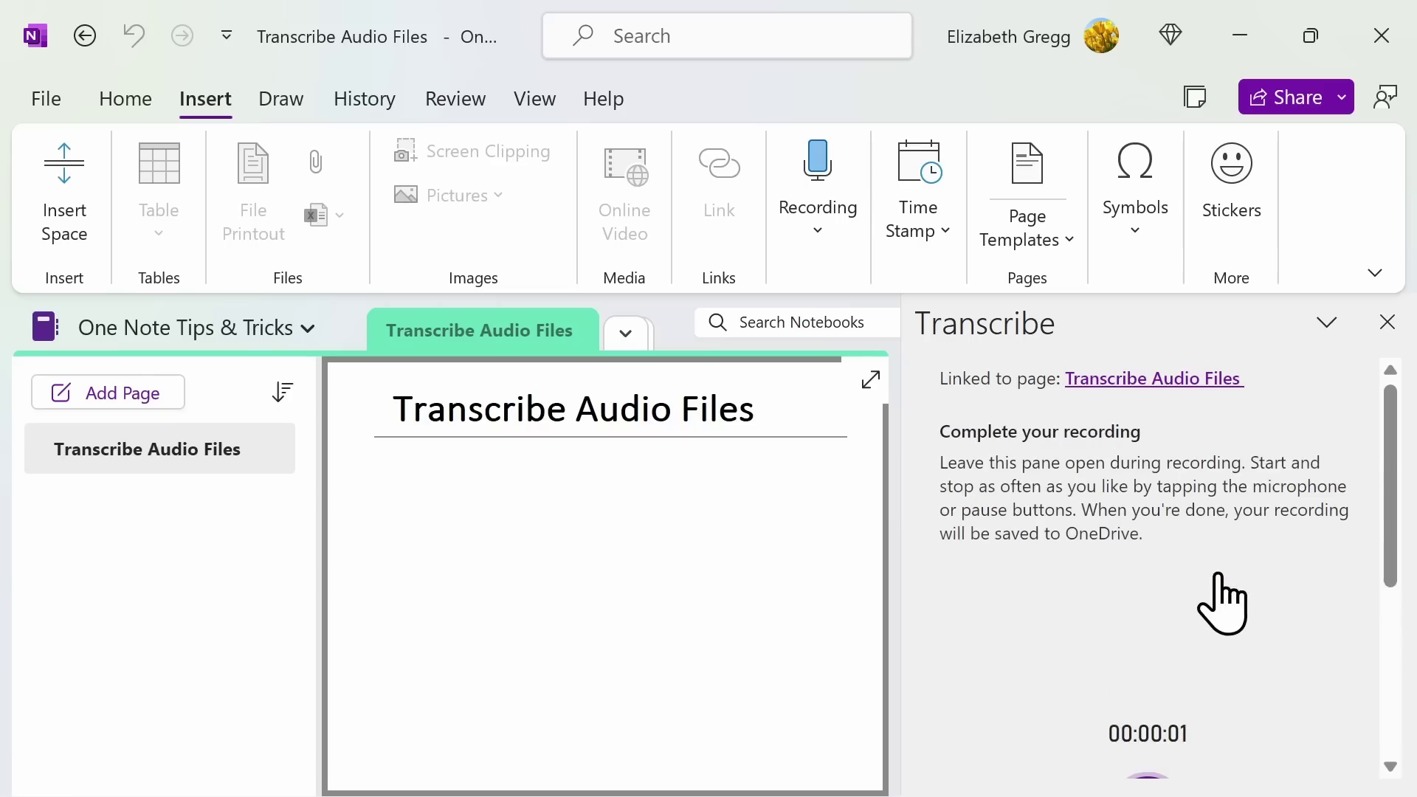
{"action": "scroll", "coordinate": [1225, 602], "scroll_direction": "down", "scroll_amount": 3}
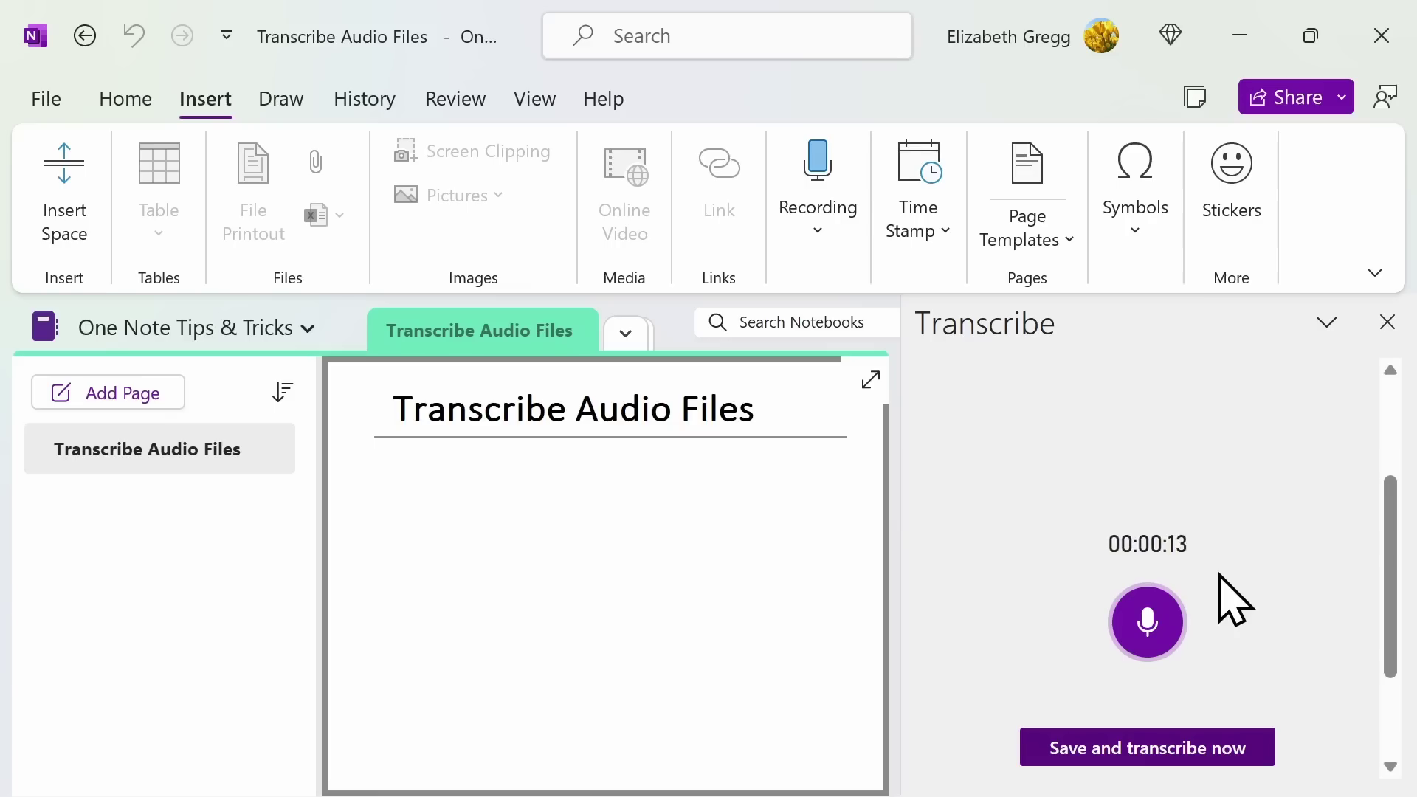
{"action": "left_click", "coordinate": [1190, 751]}
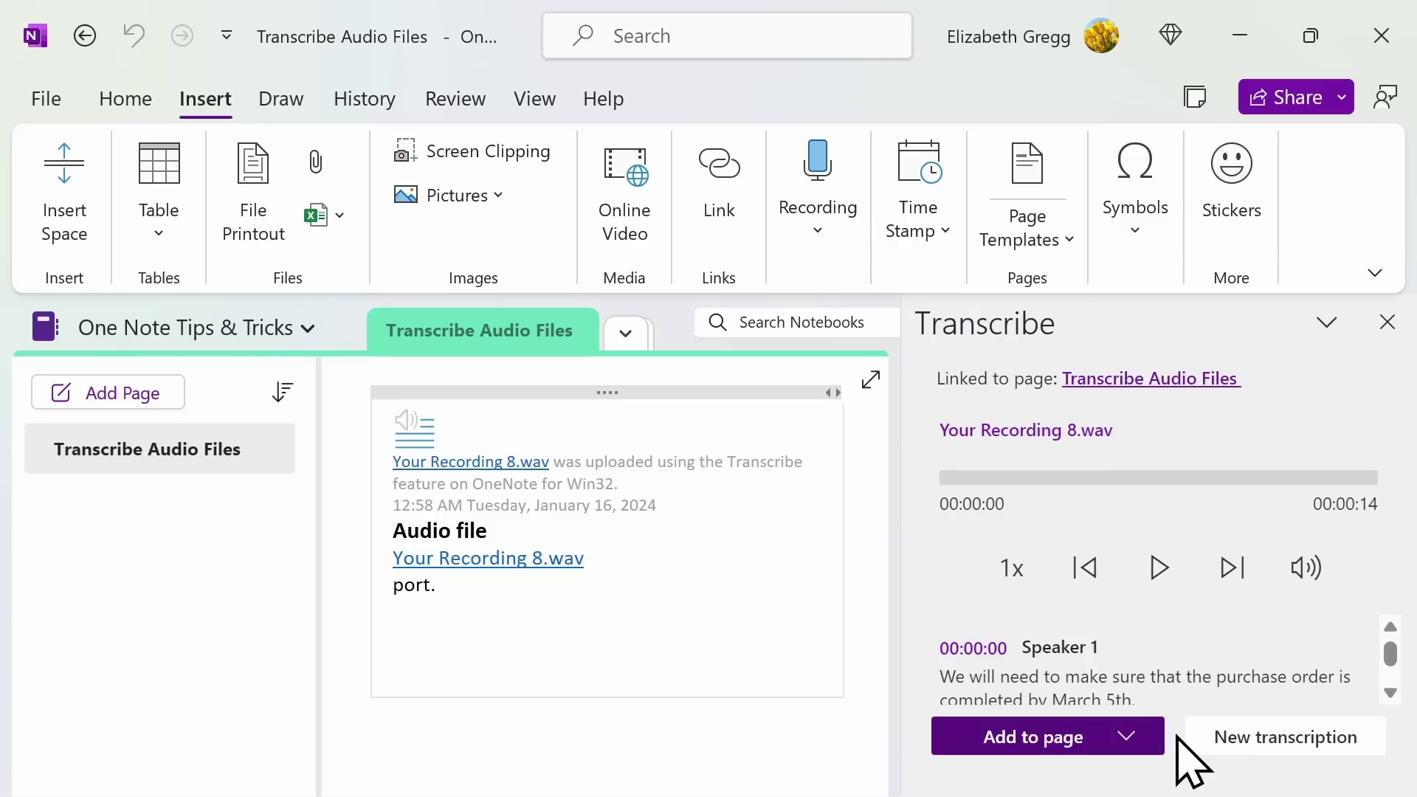
Step: Rename Speaker 1 to 'Matt' across the whole transcript
{"action": "mouse_move", "coordinate": [1138, 644]}
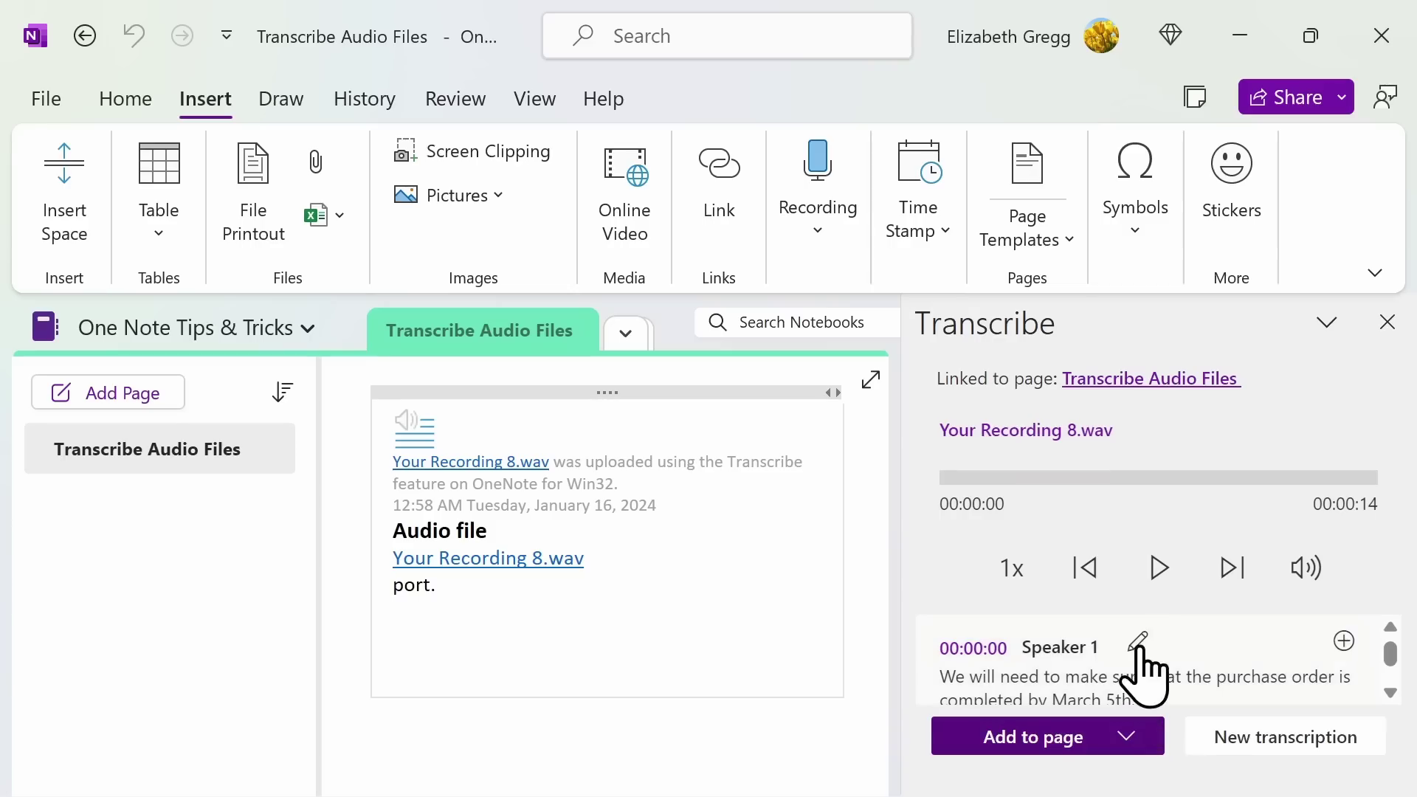
{"action": "left_click", "coordinate": [1139, 644]}
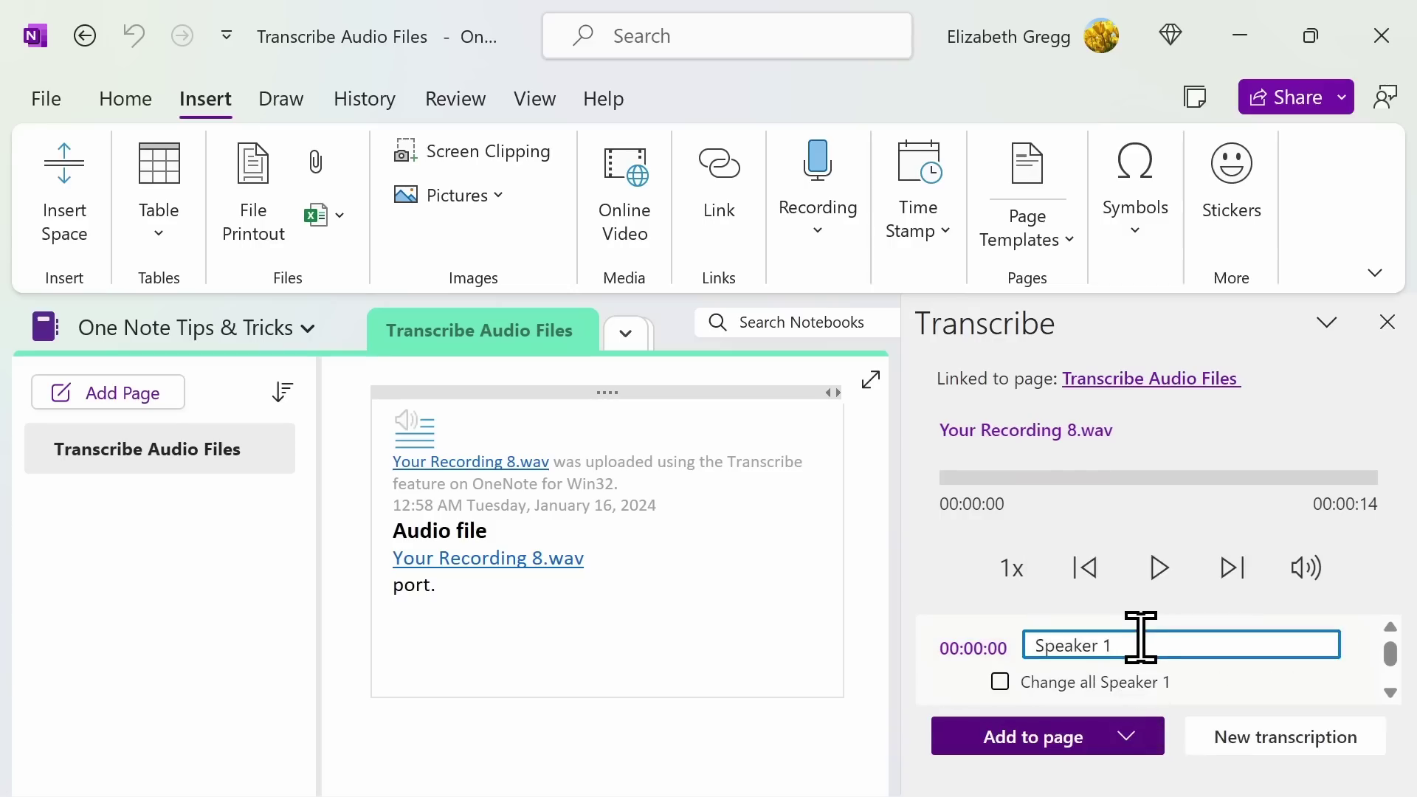
{"action": "left_click_drag", "start_coordinate": [1141, 643], "coordinate": [1019, 644]}
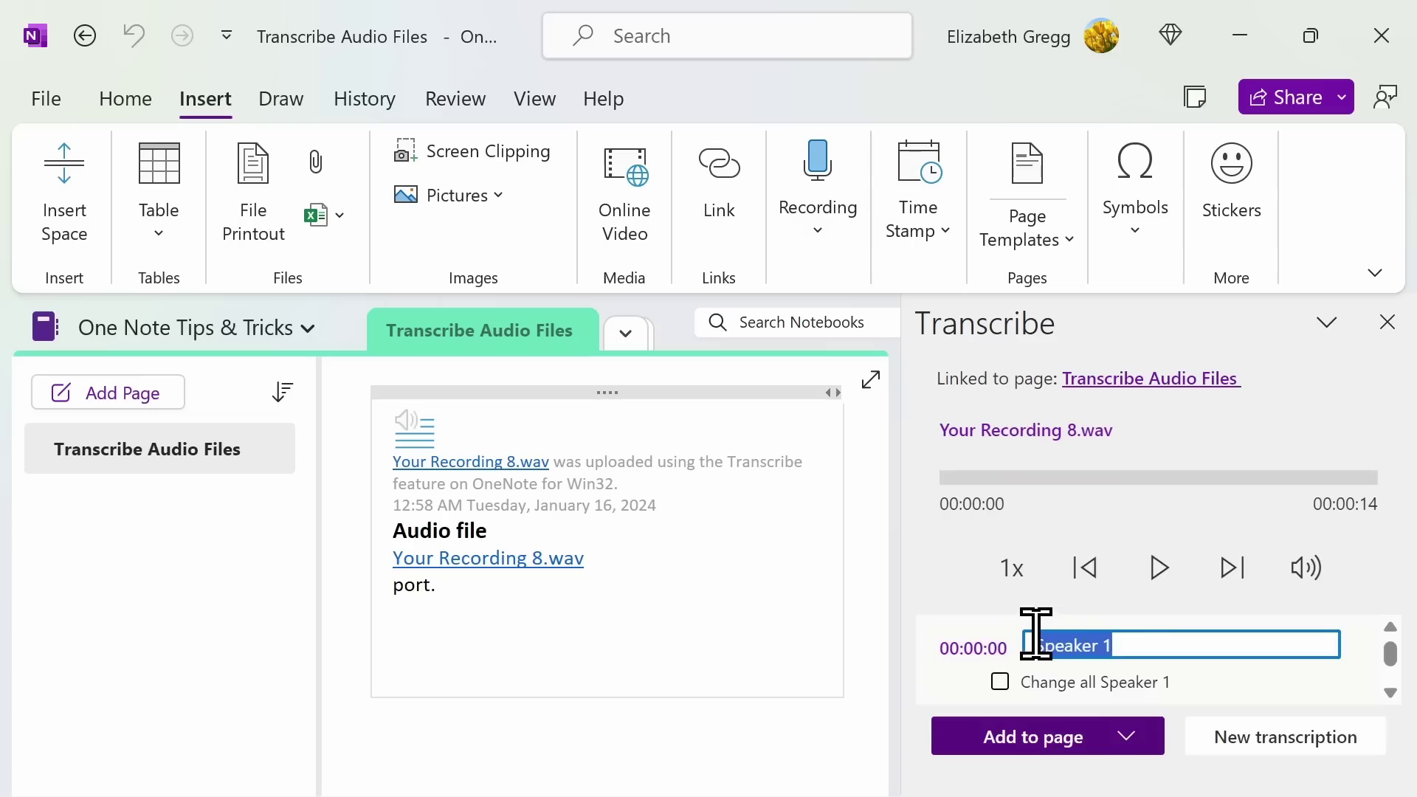
{"action": "type", "text": "Matt"}
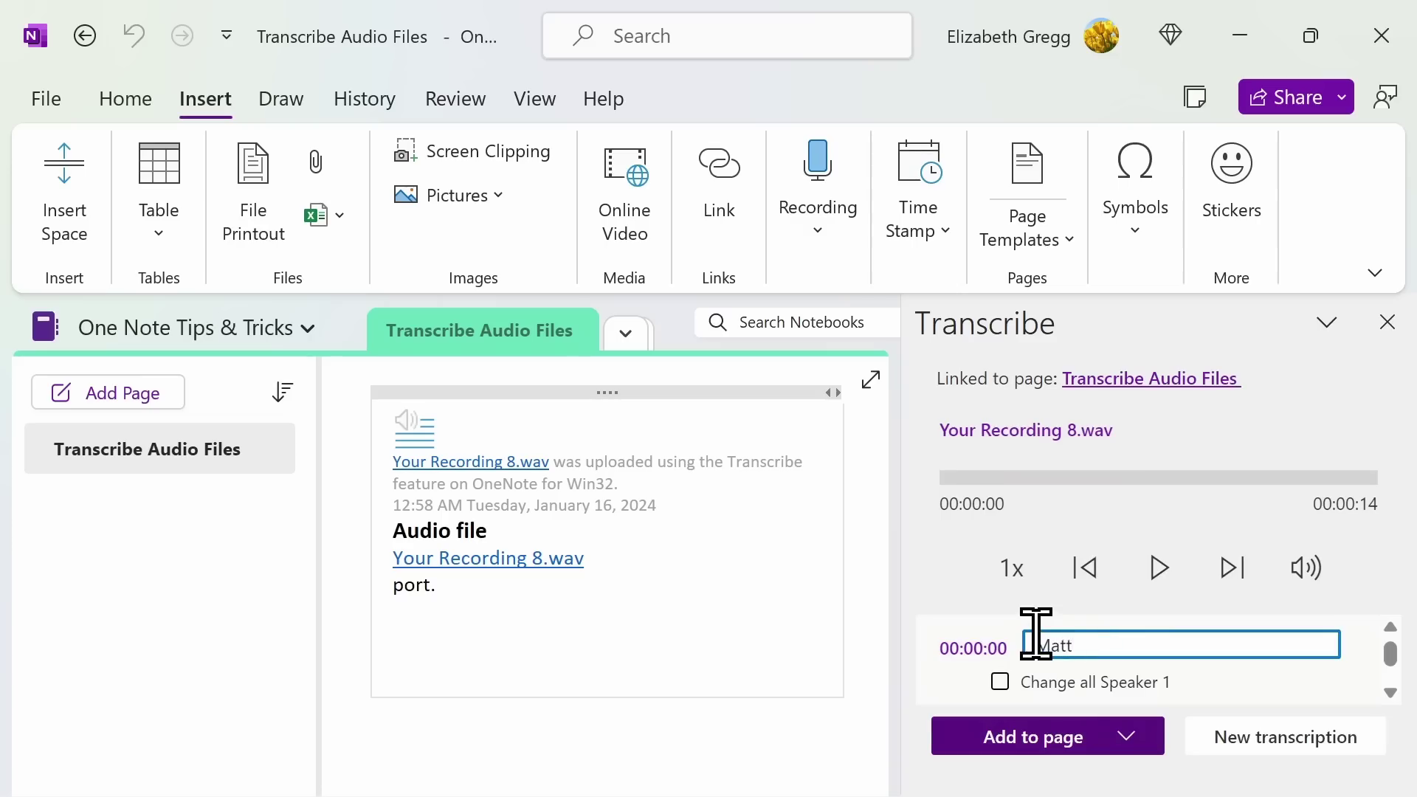
{"action": "left_click", "coordinate": [1000, 682]}
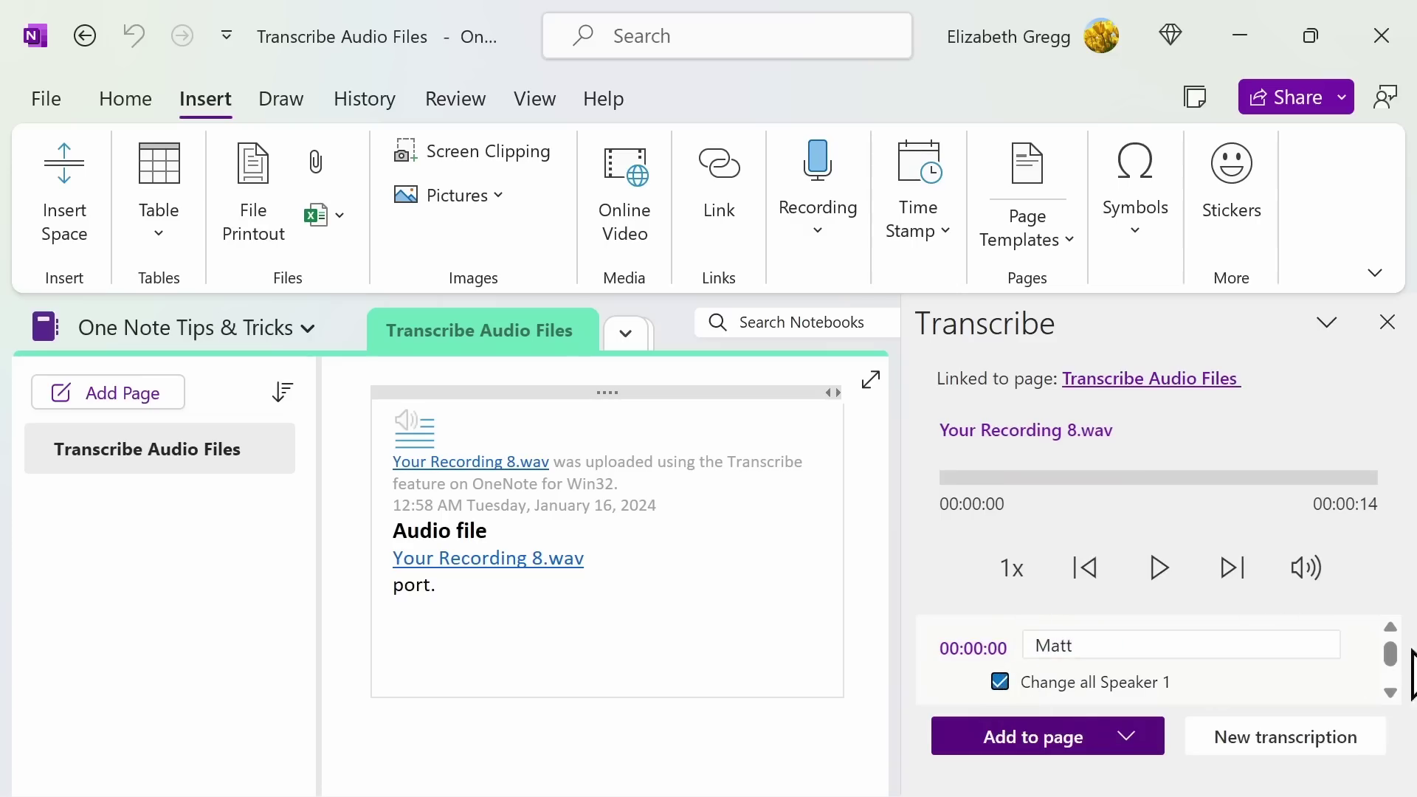
{"action": "scroll", "coordinate": [1390, 689], "scroll_direction": "down", "scroll_amount": 2}
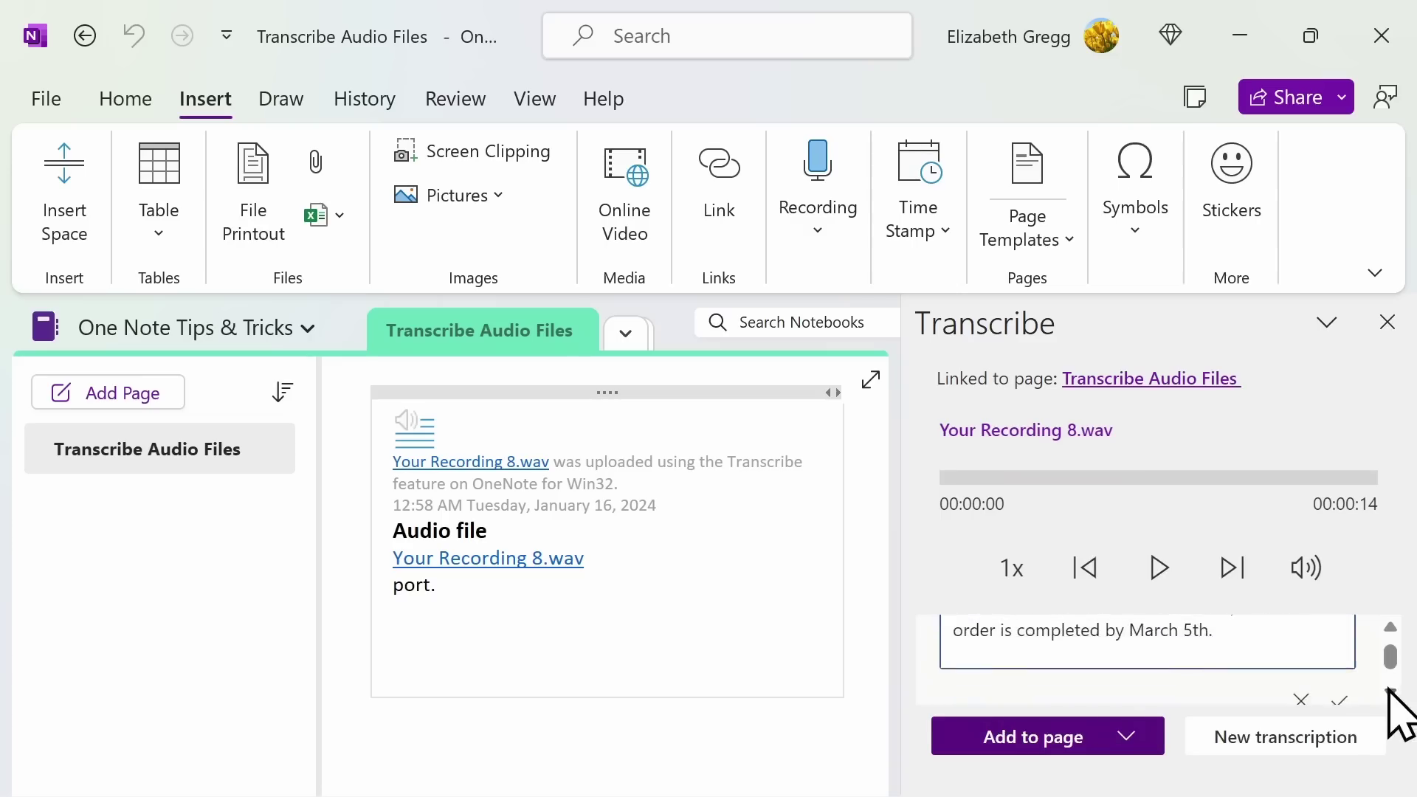
{"action": "left_click", "coordinate": [1339, 700]}
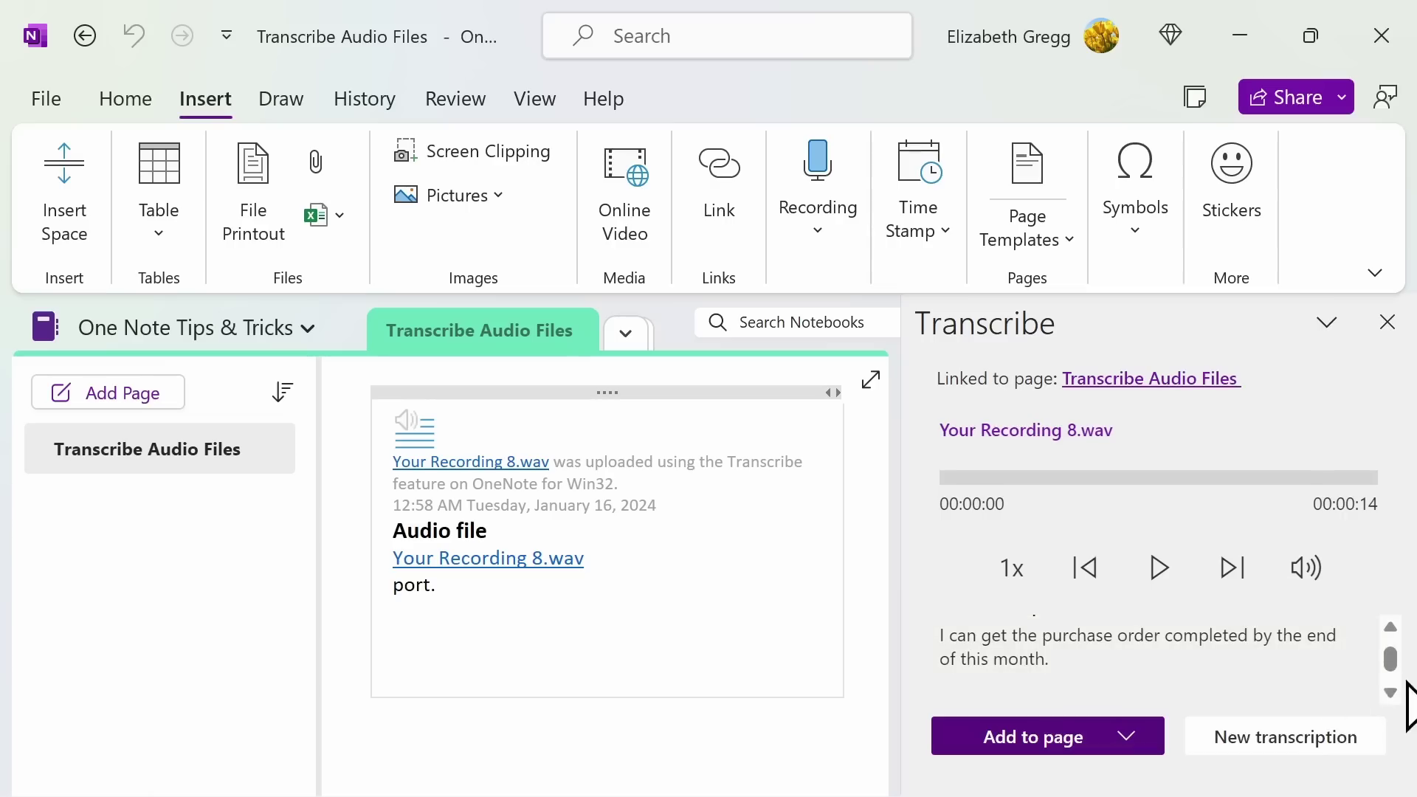
Step: Rename Speaker 2 to 'Elizabeth' across the whole transcript
{"action": "scroll", "coordinate": [1390, 690], "scroll_direction": "down", "scroll_amount": 3}
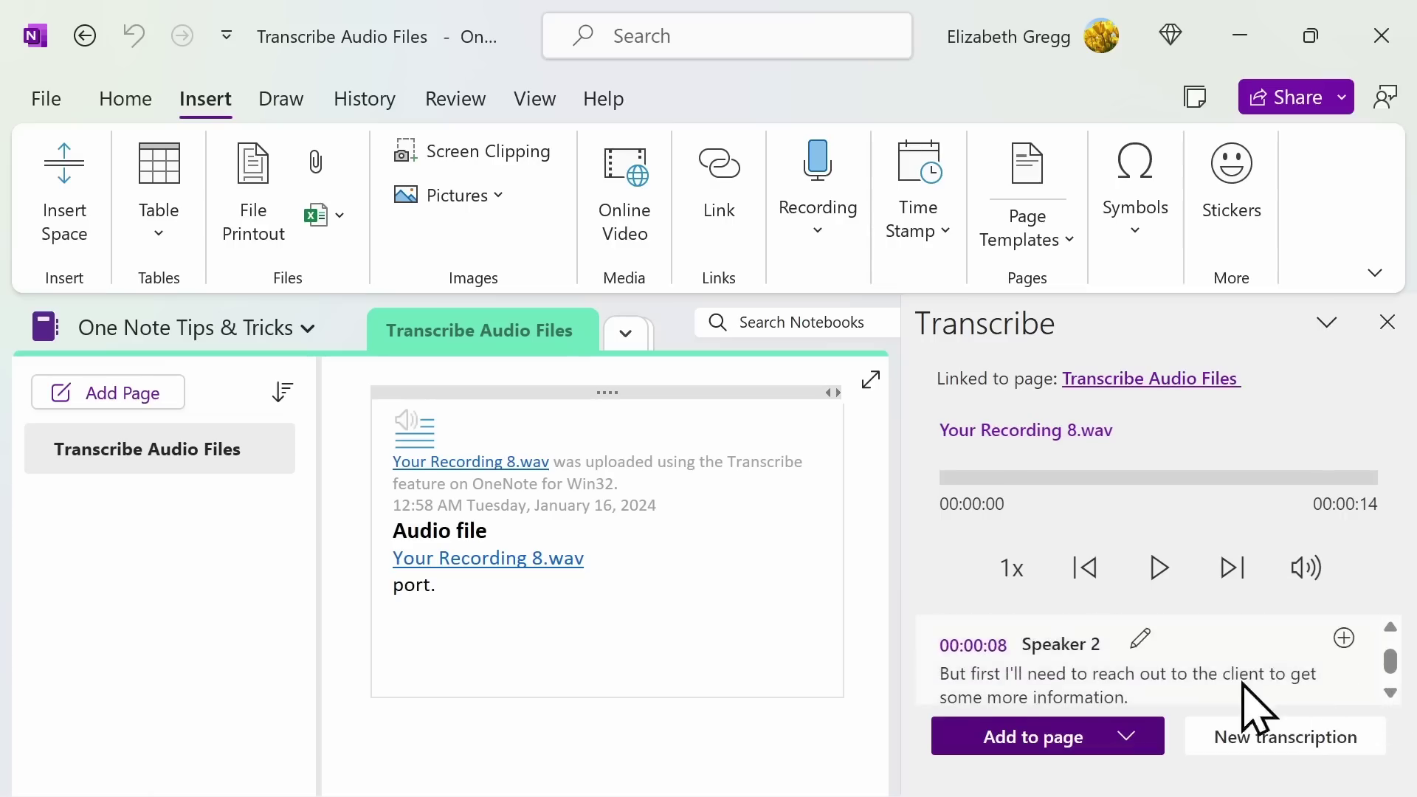
{"action": "left_click", "coordinate": [1140, 639]}
{"action": "left_click_drag", "start_coordinate": [1132, 633], "coordinate": [987, 633]}
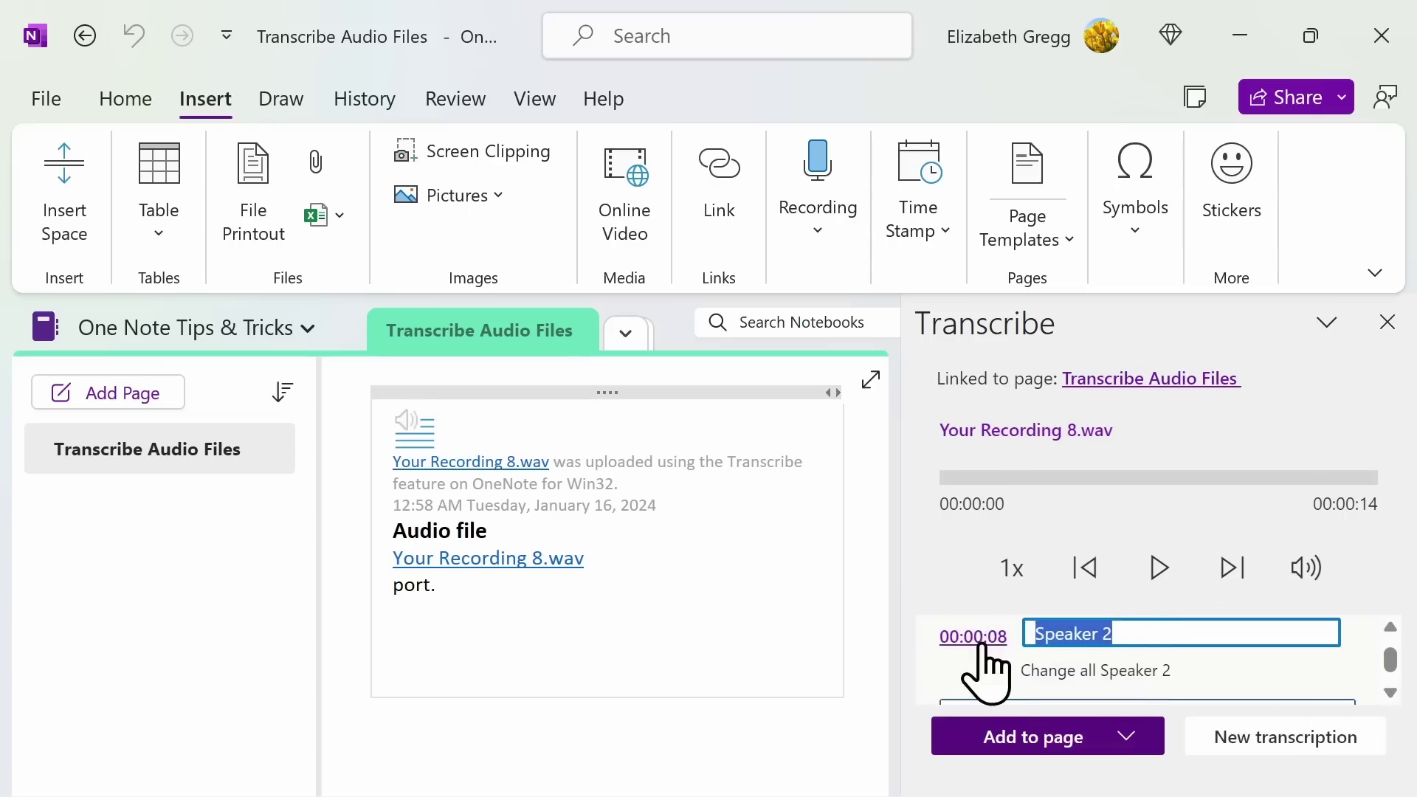
{"action": "type", "text": "Elizabe"}
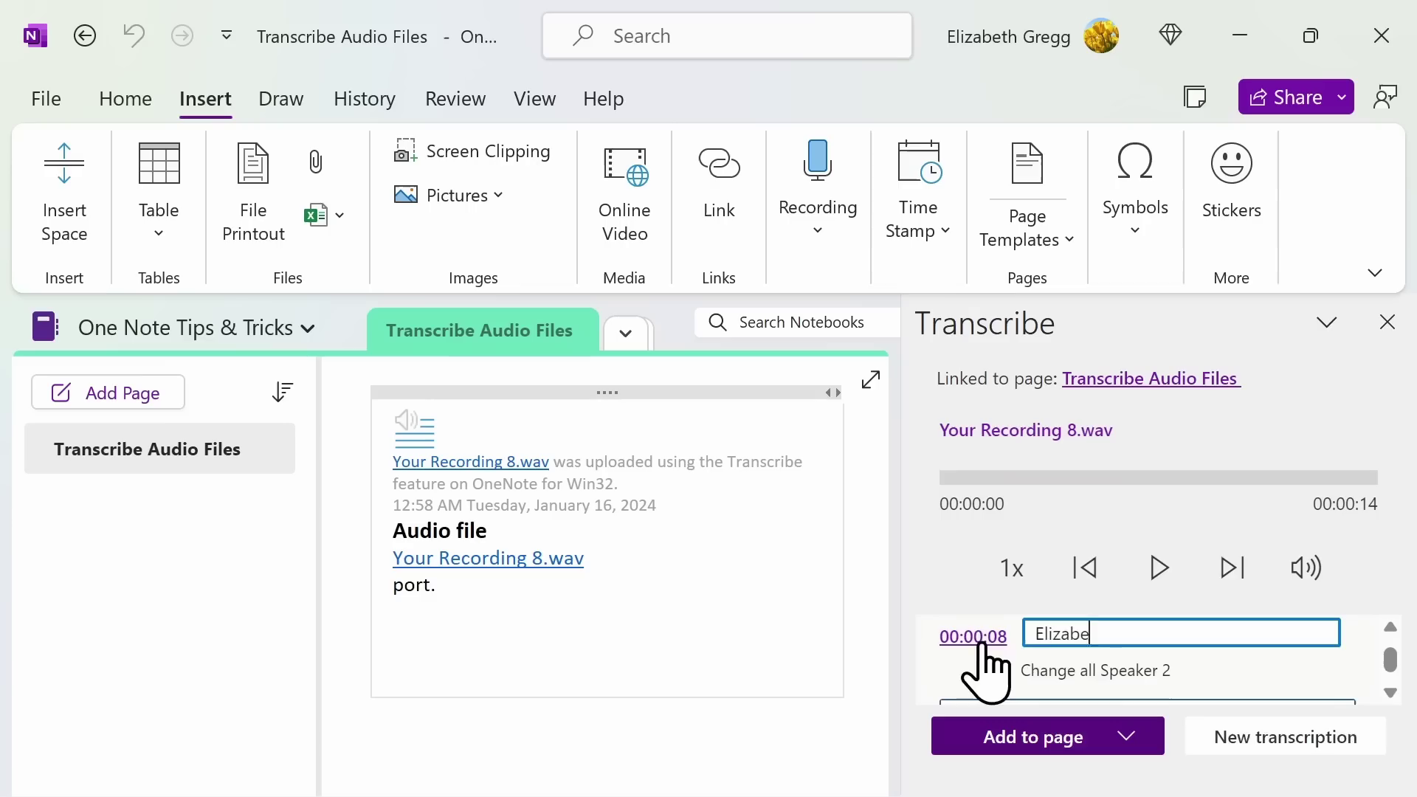
{"action": "type", "text": "th"}
{"action": "left_click", "coordinate": [1000, 671]}
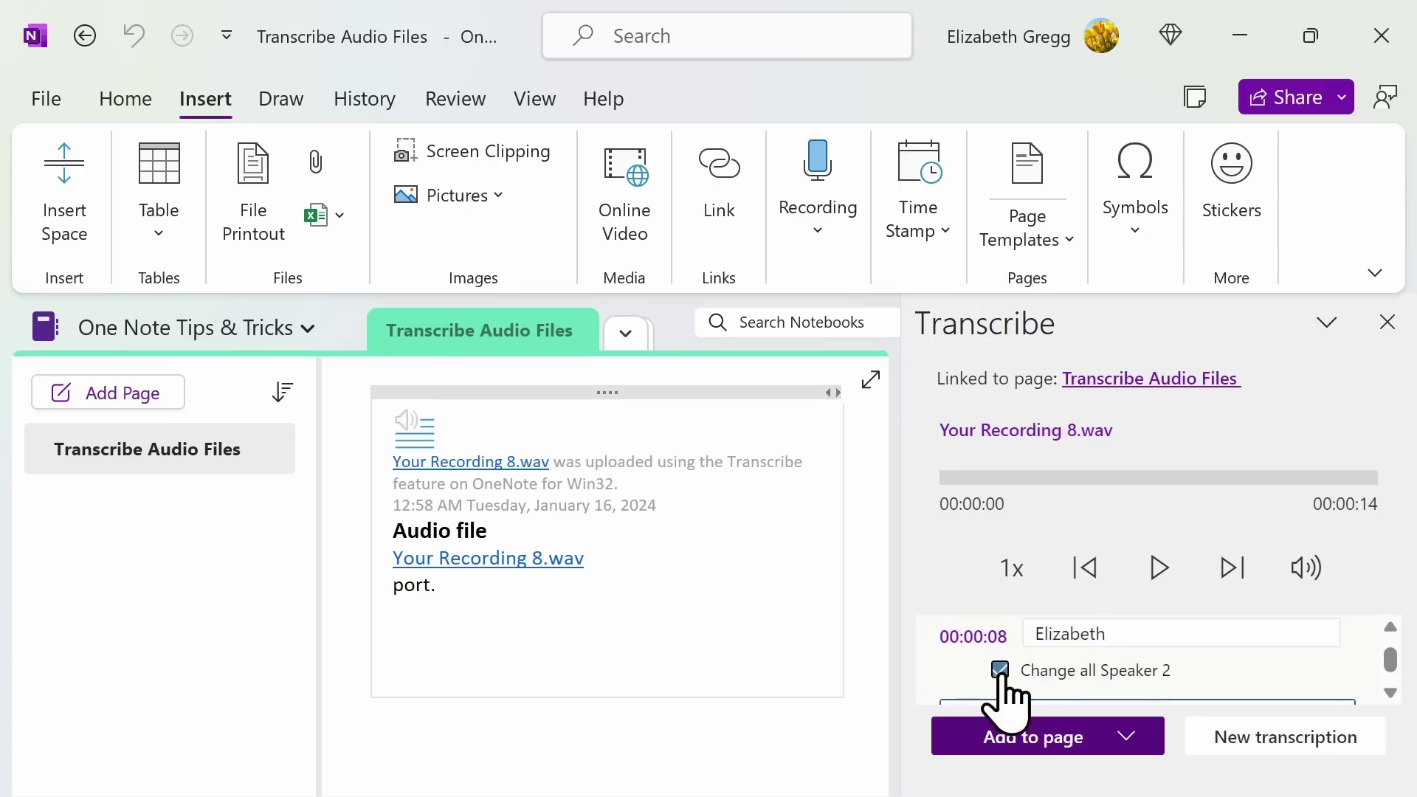
{"action": "scroll", "coordinate": [1252, 636], "scroll_direction": "down", "scroll_amount": 2}
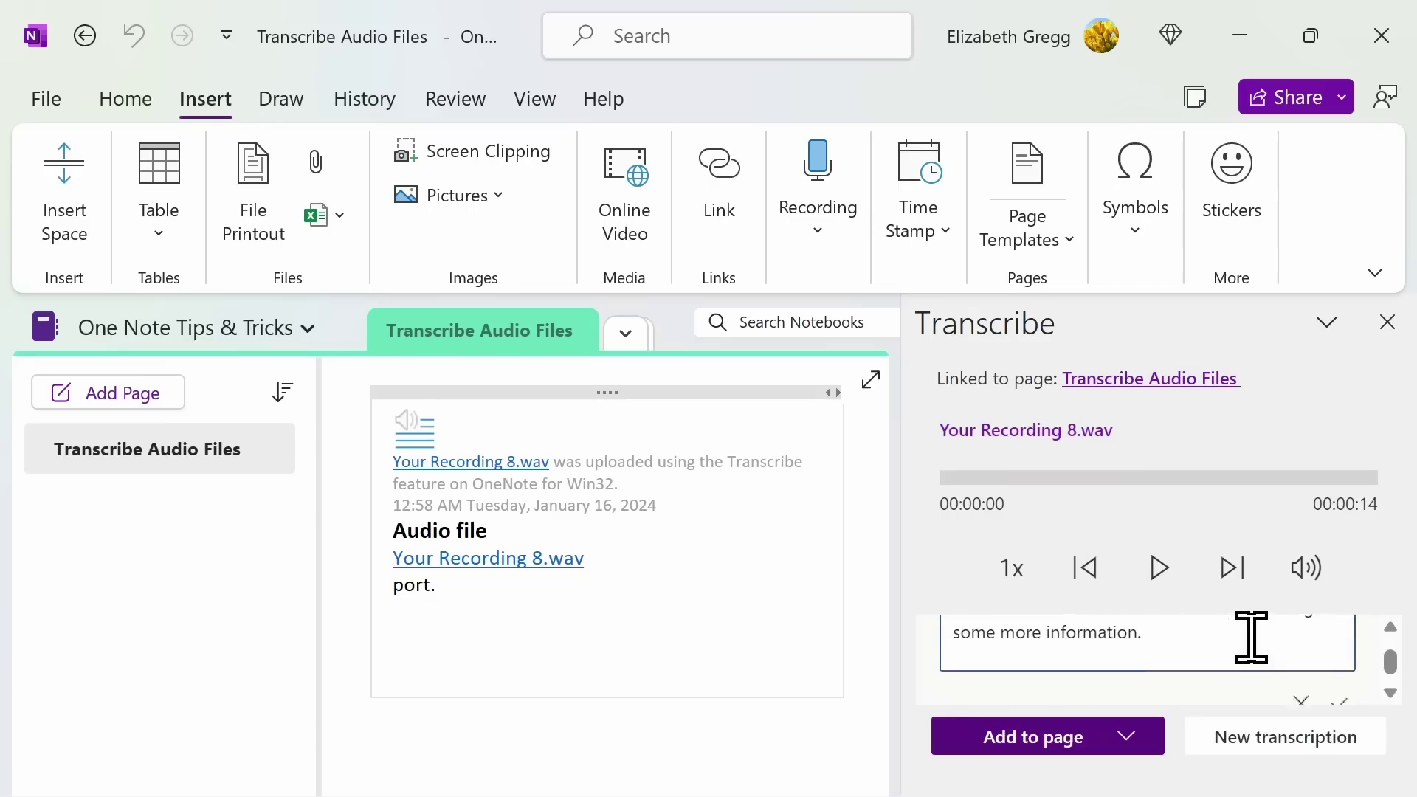
{"action": "left_click", "coordinate": [1341, 673]}
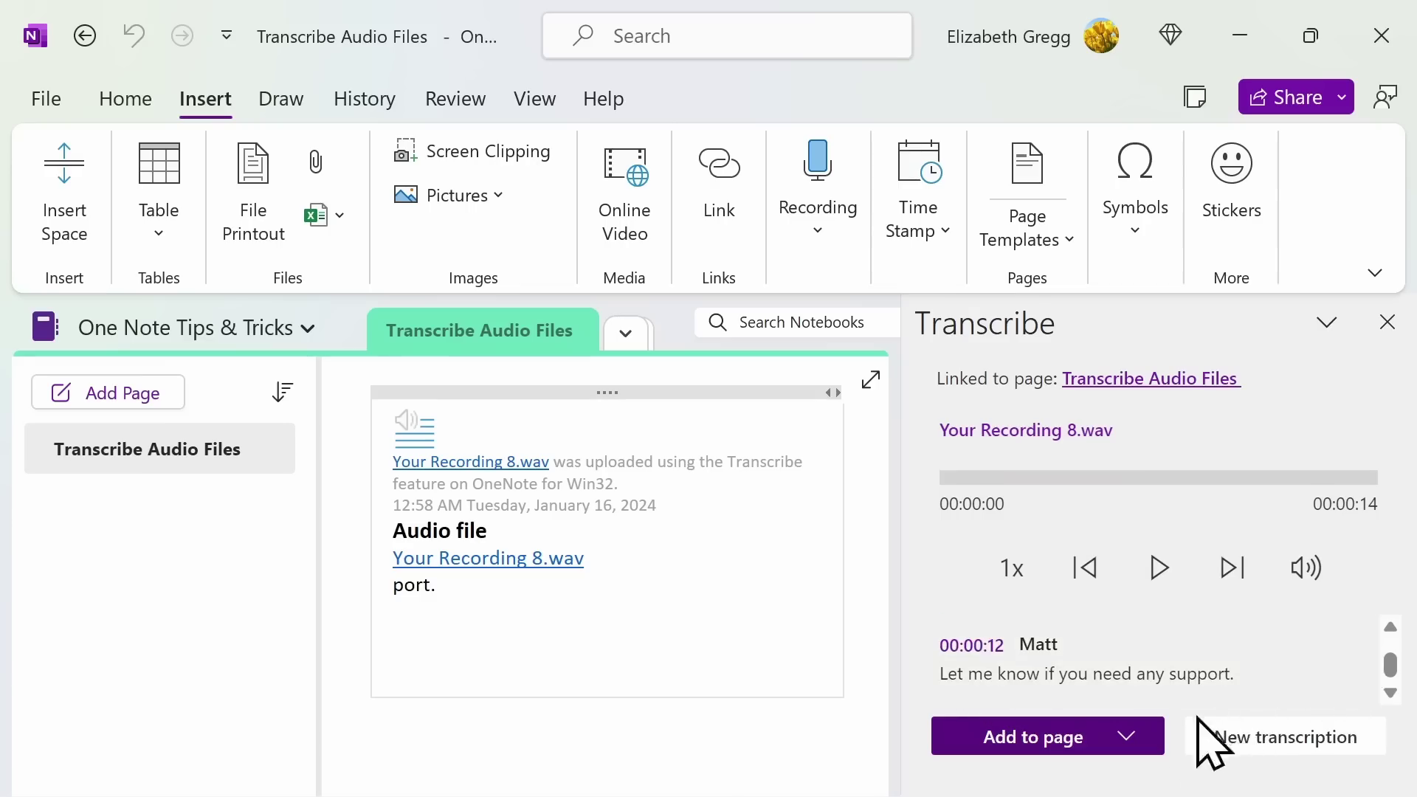
{"action": "left_click", "coordinate": [1126, 737]}
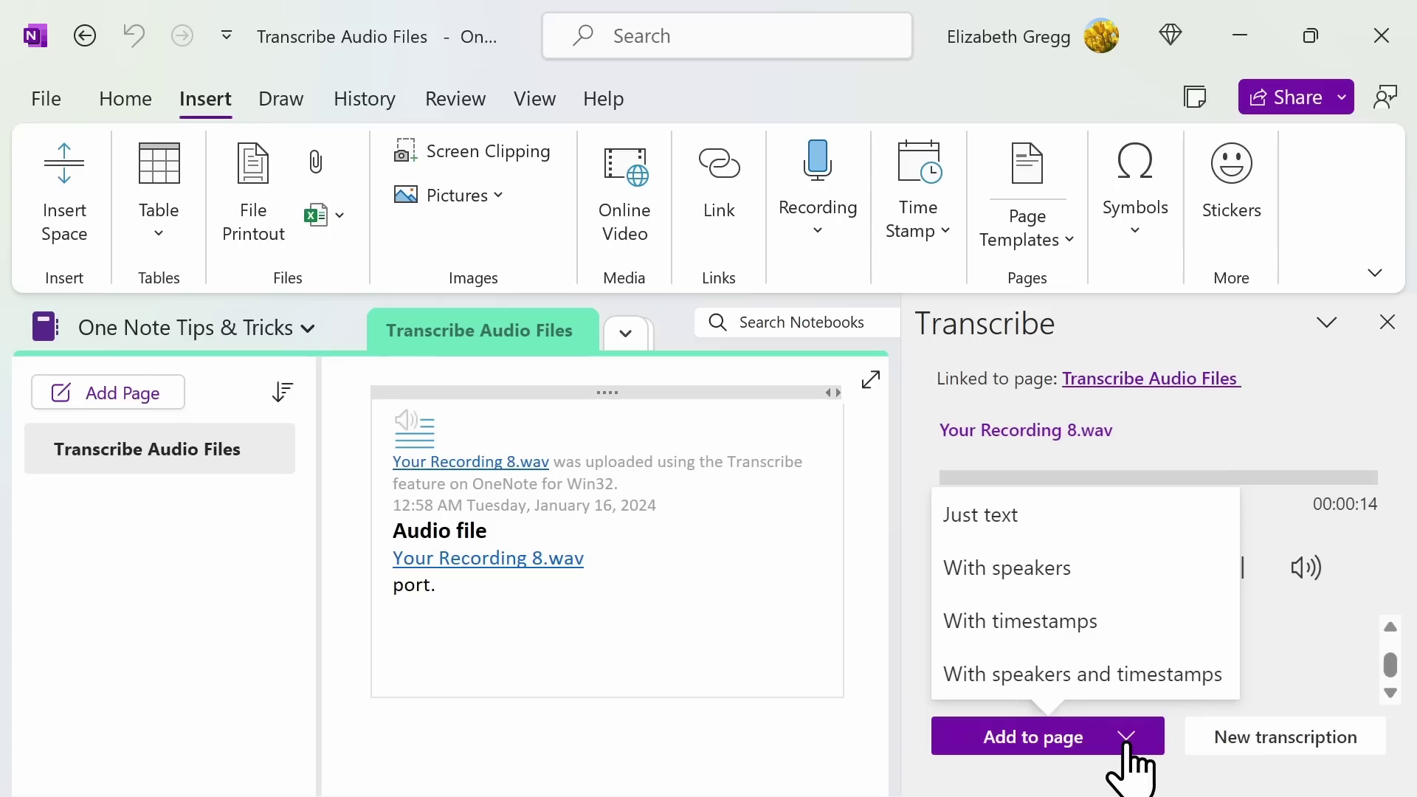
Step: Insert the transcript on the Transcribe Audio Files page with speaker names included
{"action": "left_click", "coordinate": [1062, 566]}
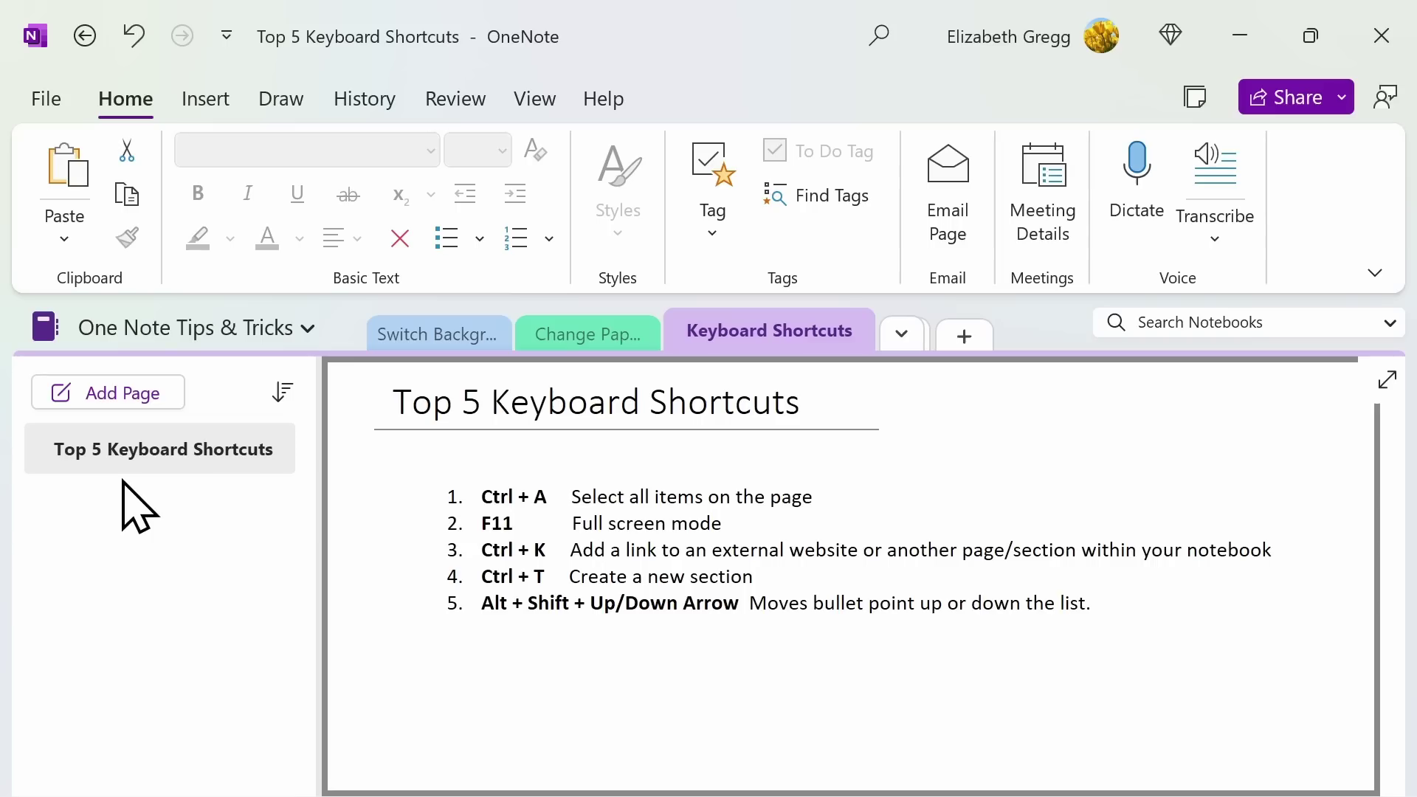
{"action": "left_click", "coordinate": [607, 692]}
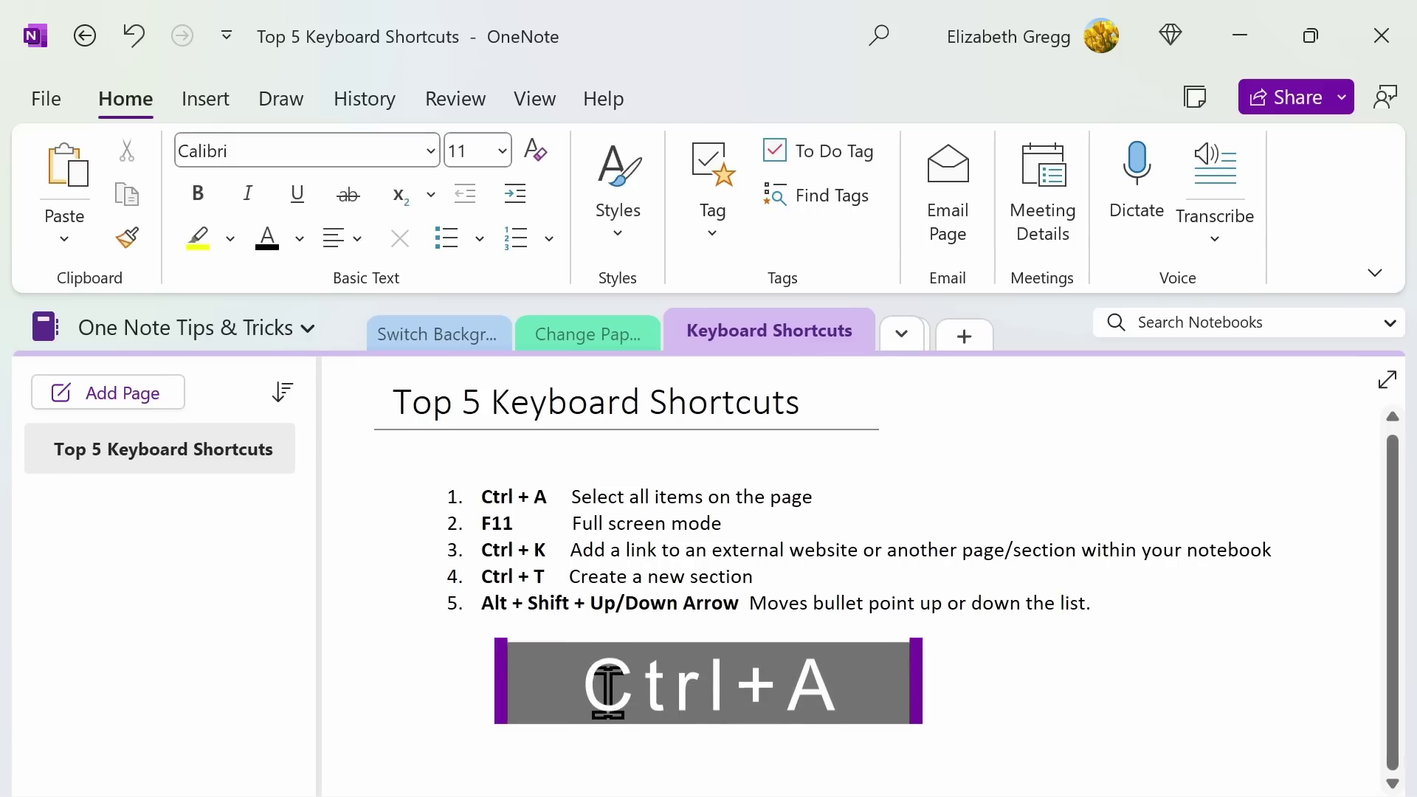
{"action": "key", "text": "ctrl+a"}
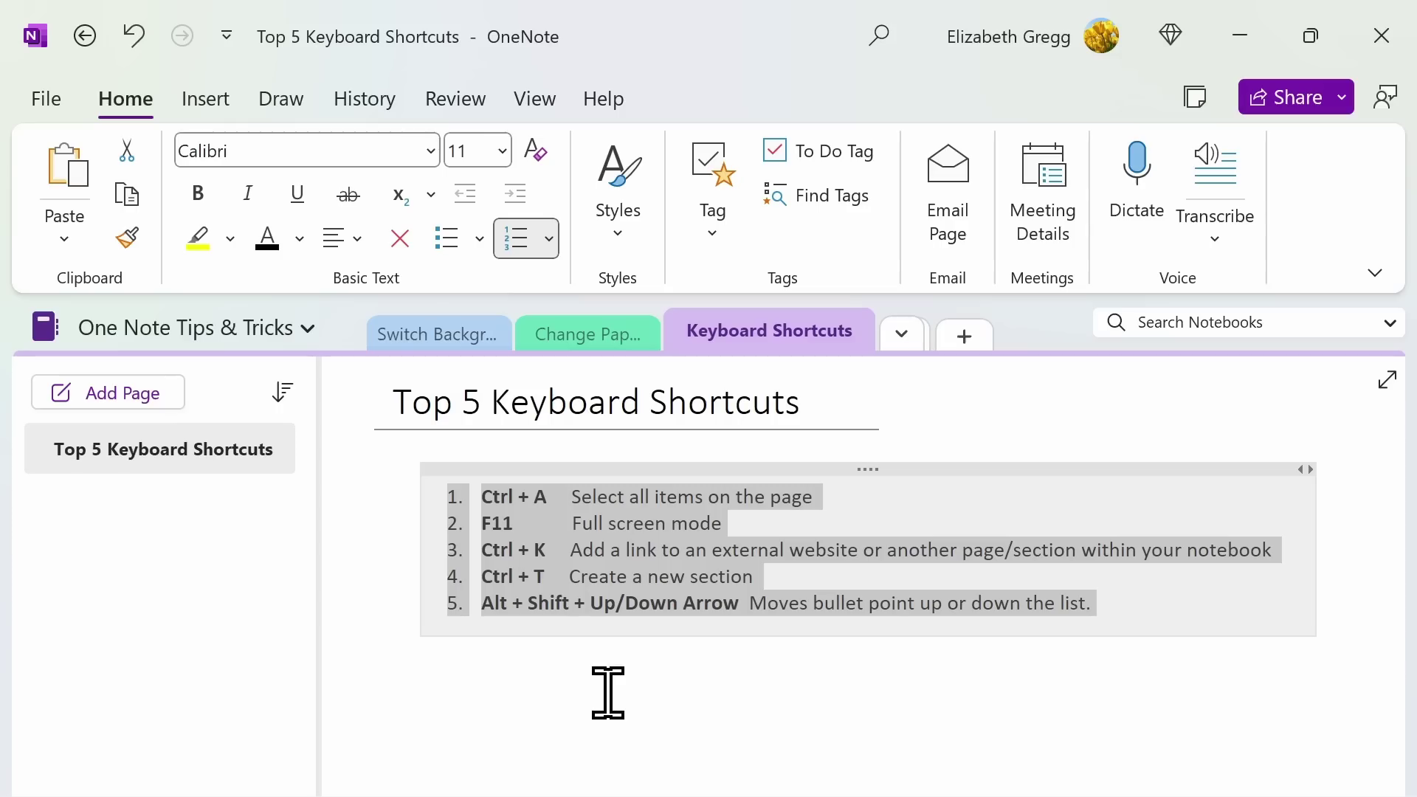
{"action": "left_click", "coordinate": [607, 692]}
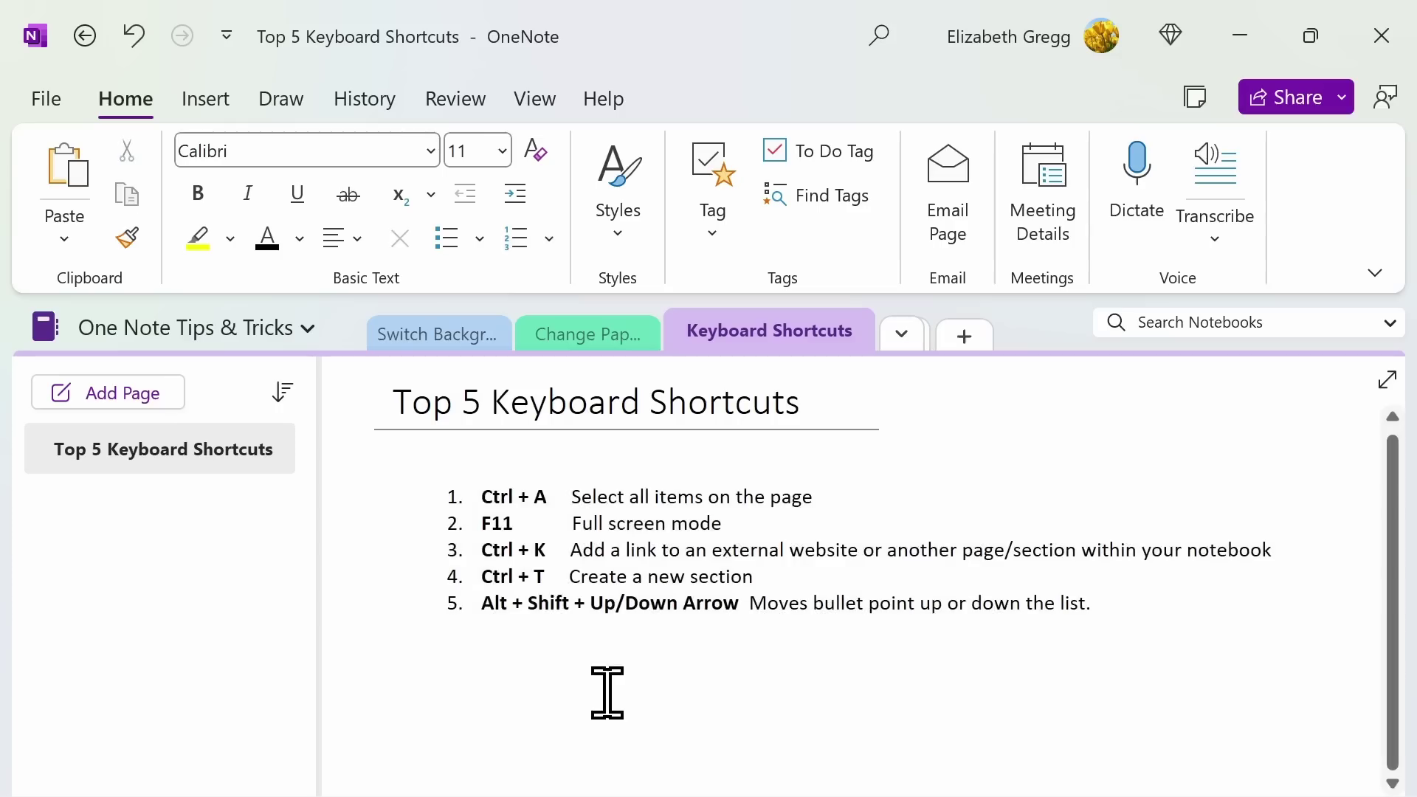
{"action": "key", "text": "F11"}
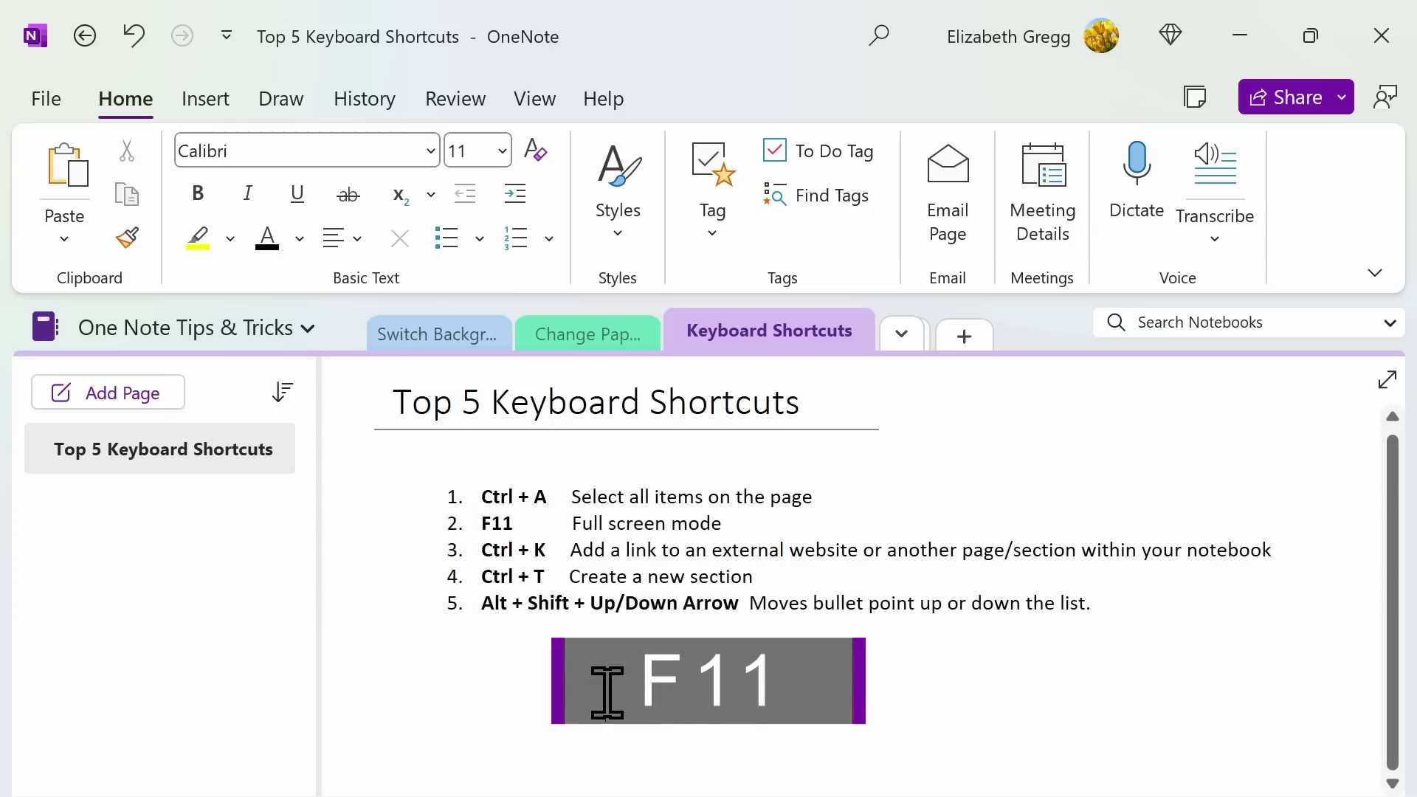
{"action": "key", "text": "F11"}
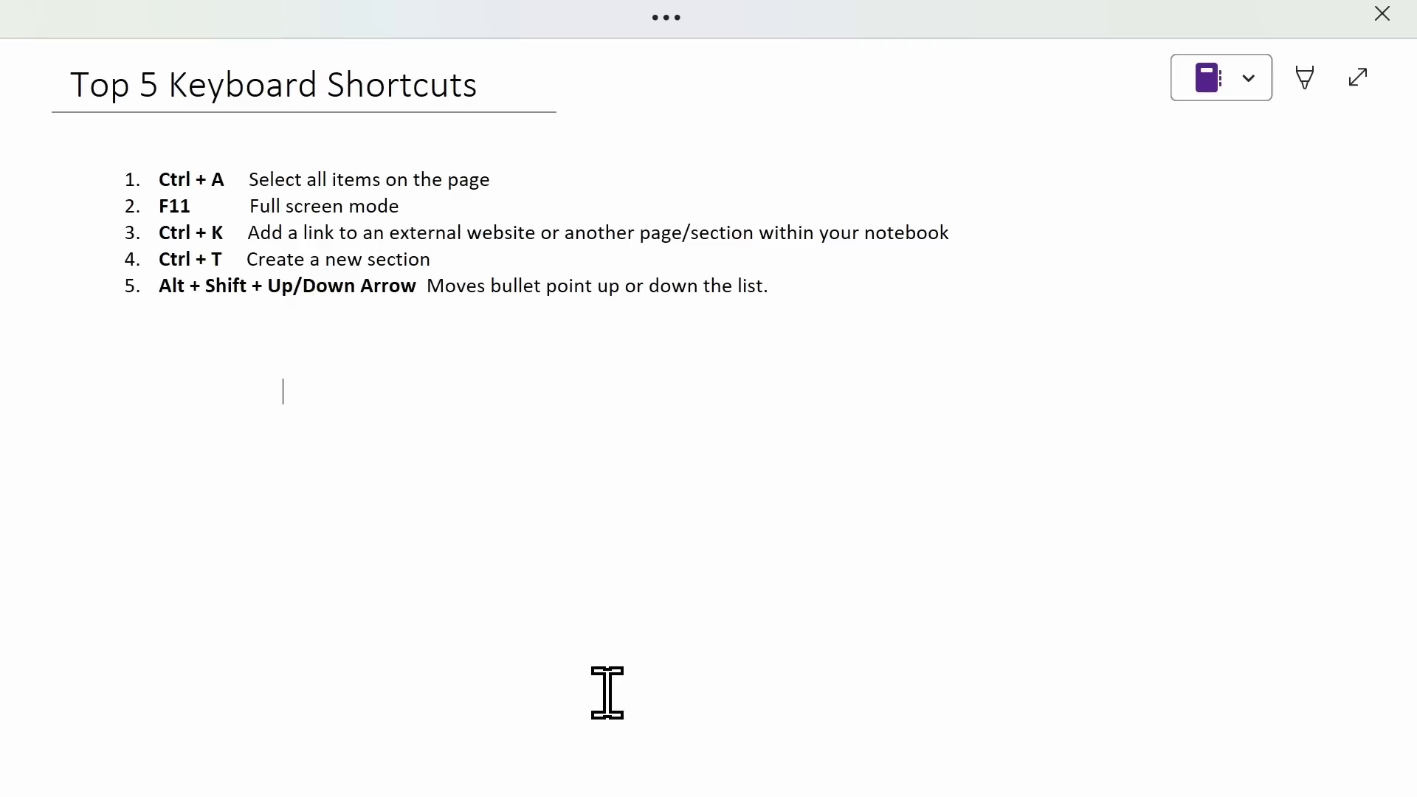
Step: Link item 3's description text to the notebook's Switch Background section
{"action": "key", "text": "F11"}
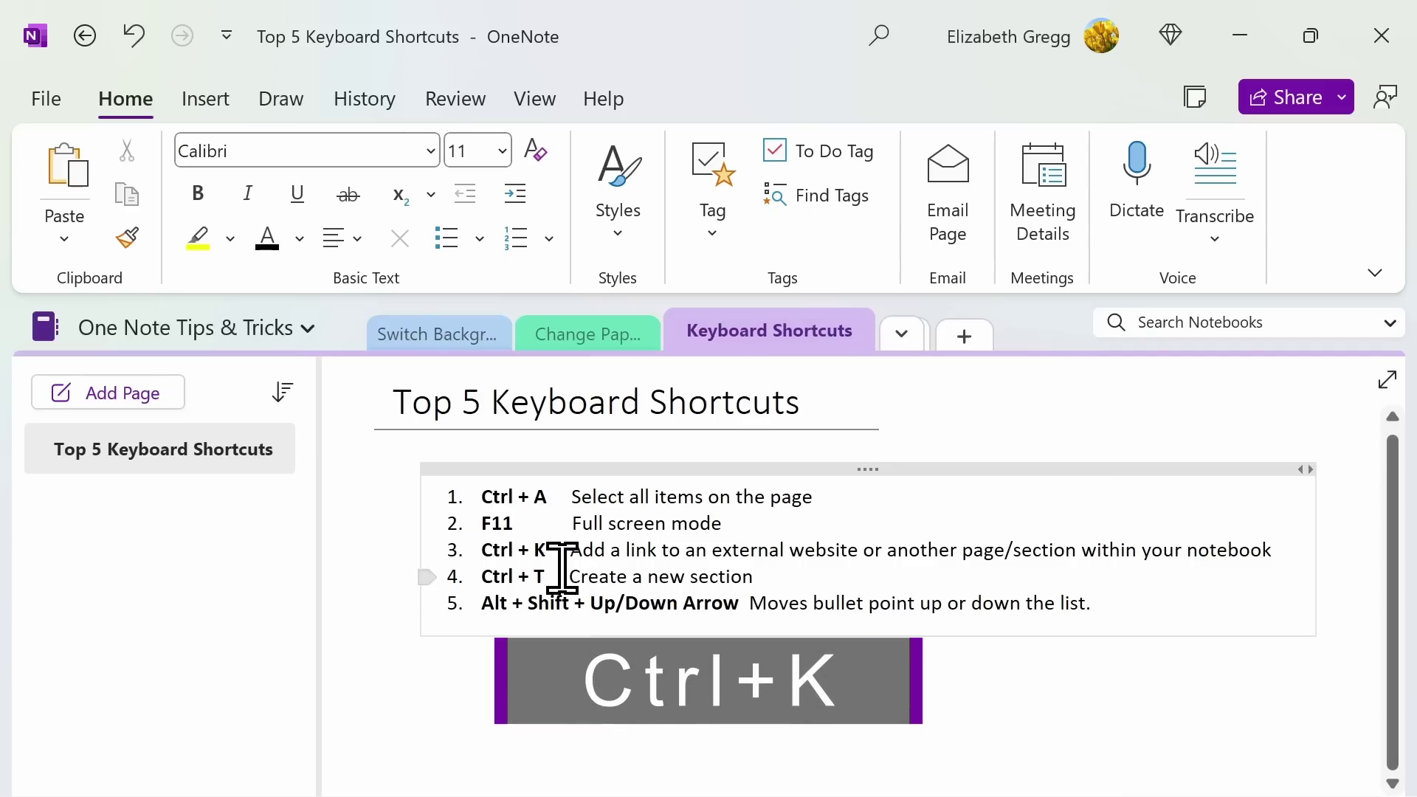
{"action": "left_click_drag", "start_coordinate": [569, 550], "coordinate": [1274, 557]}
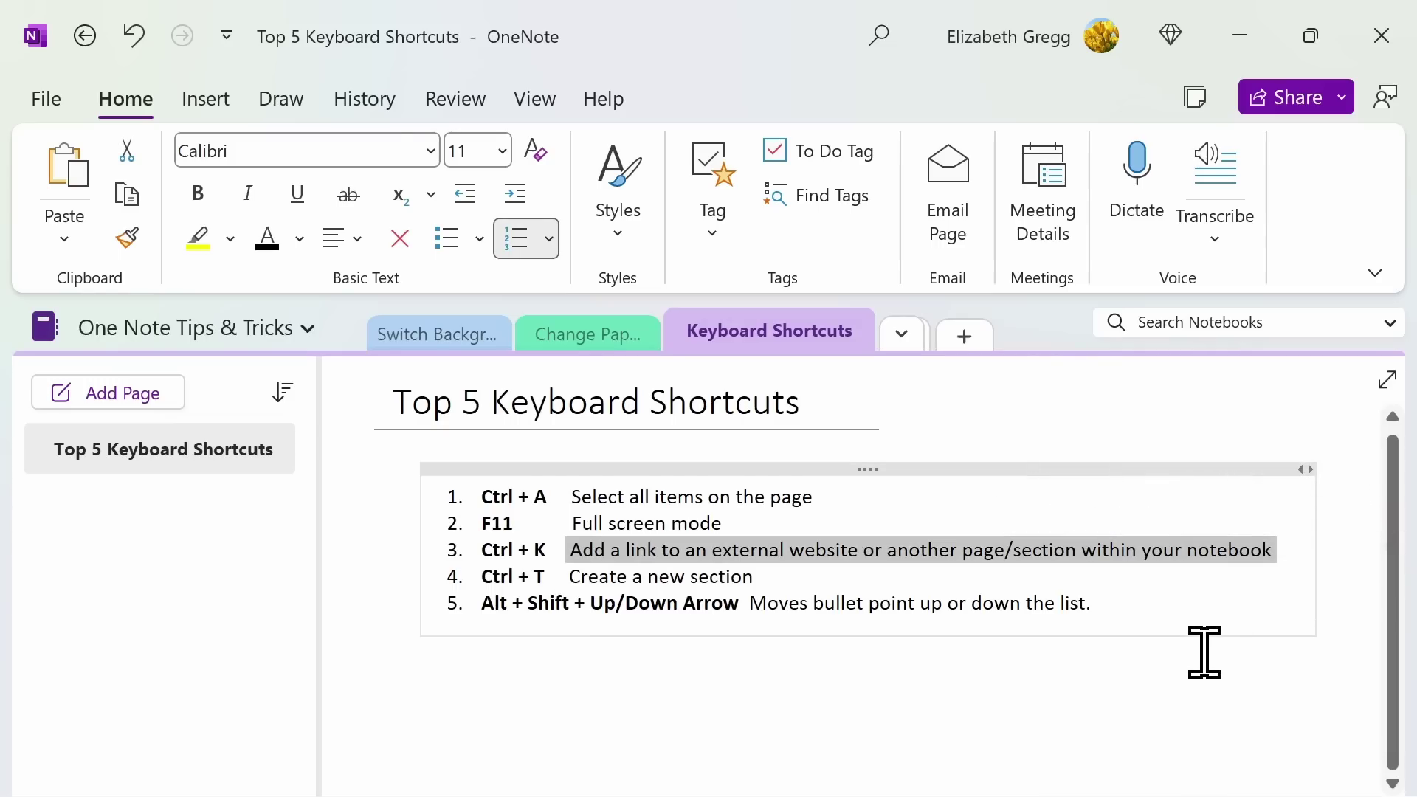
{"action": "key", "text": "ctrl+k"}
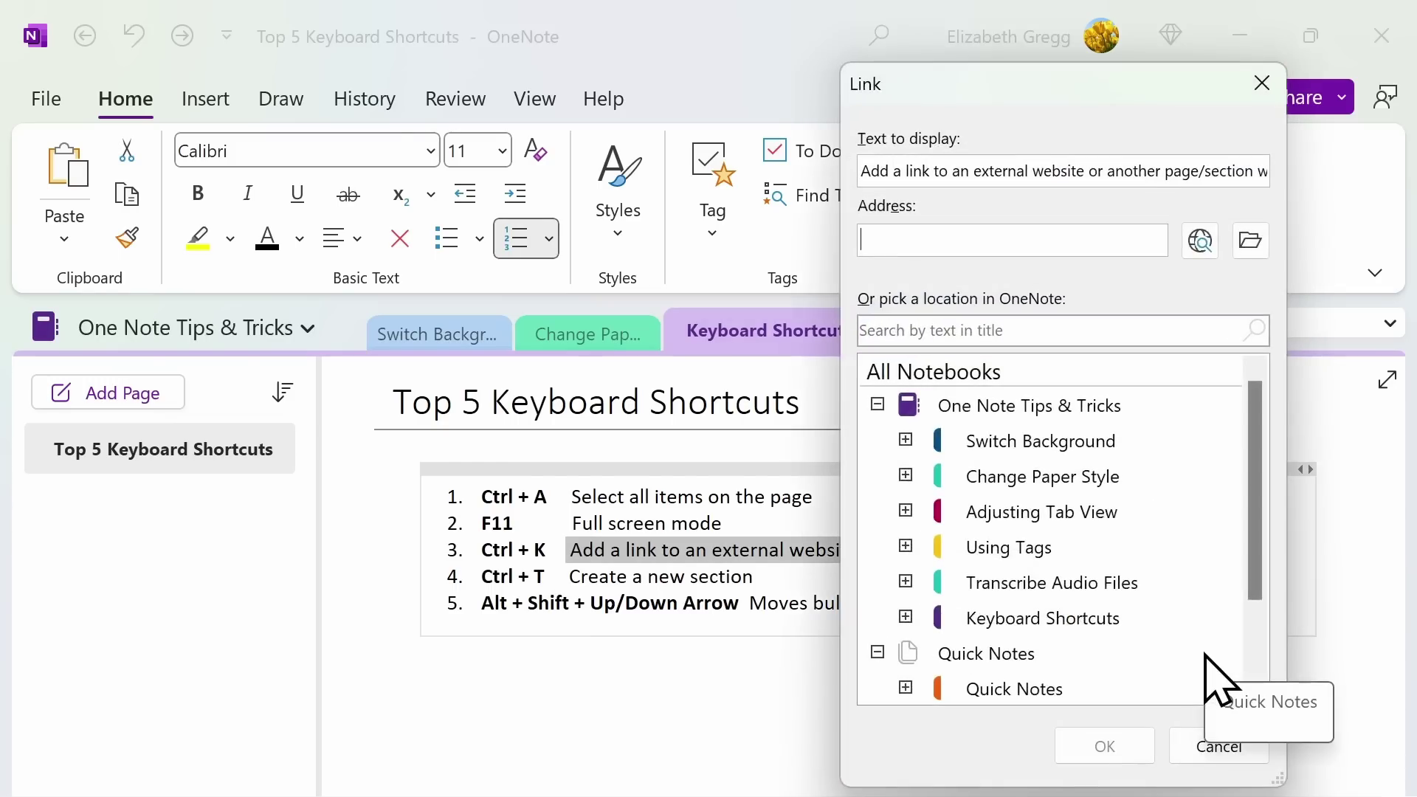
{"action": "left_click", "coordinate": [1122, 242]}
{"action": "type", "text": "www.onenote.com"}
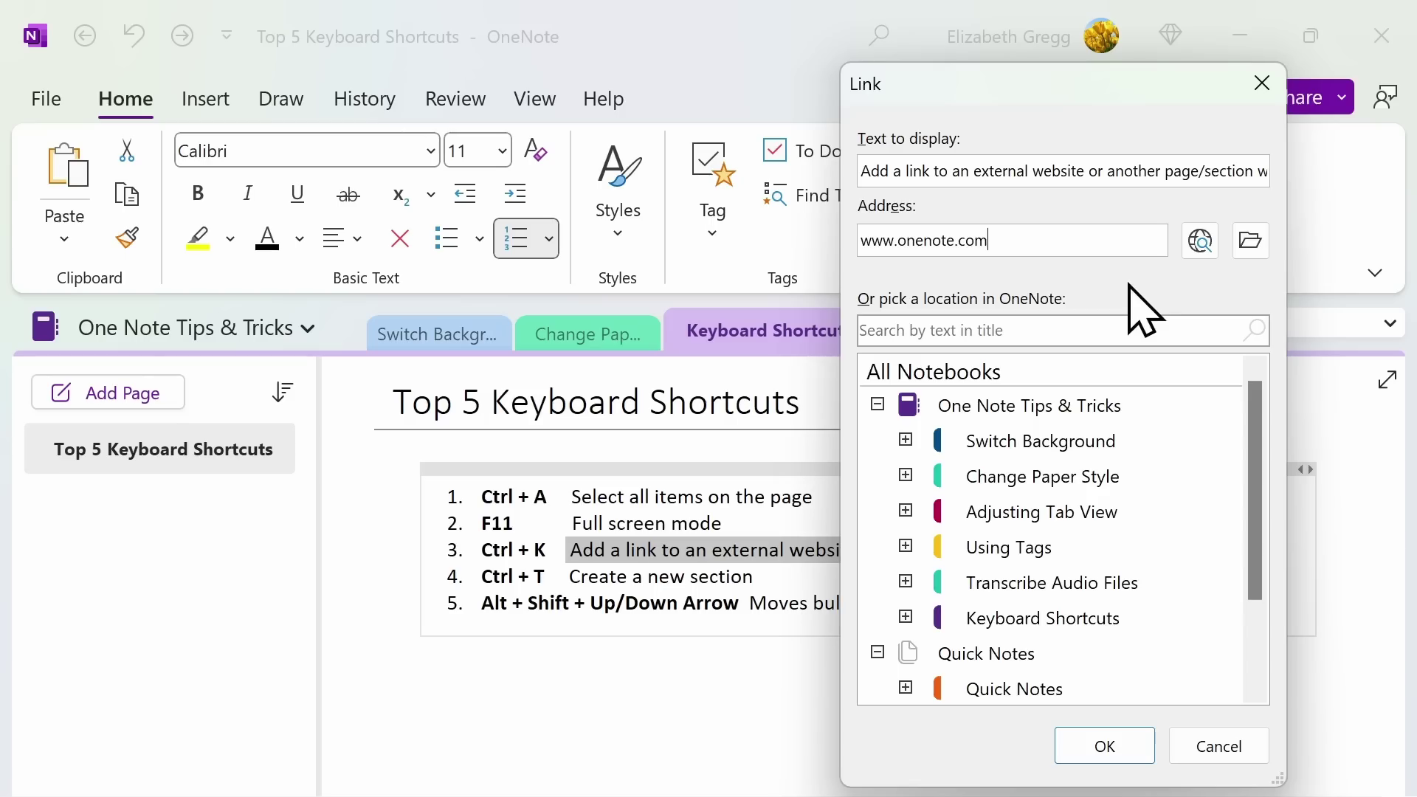
{"action": "left_click", "coordinate": [1083, 446]}
{"action": "left_click", "coordinate": [1116, 751]}
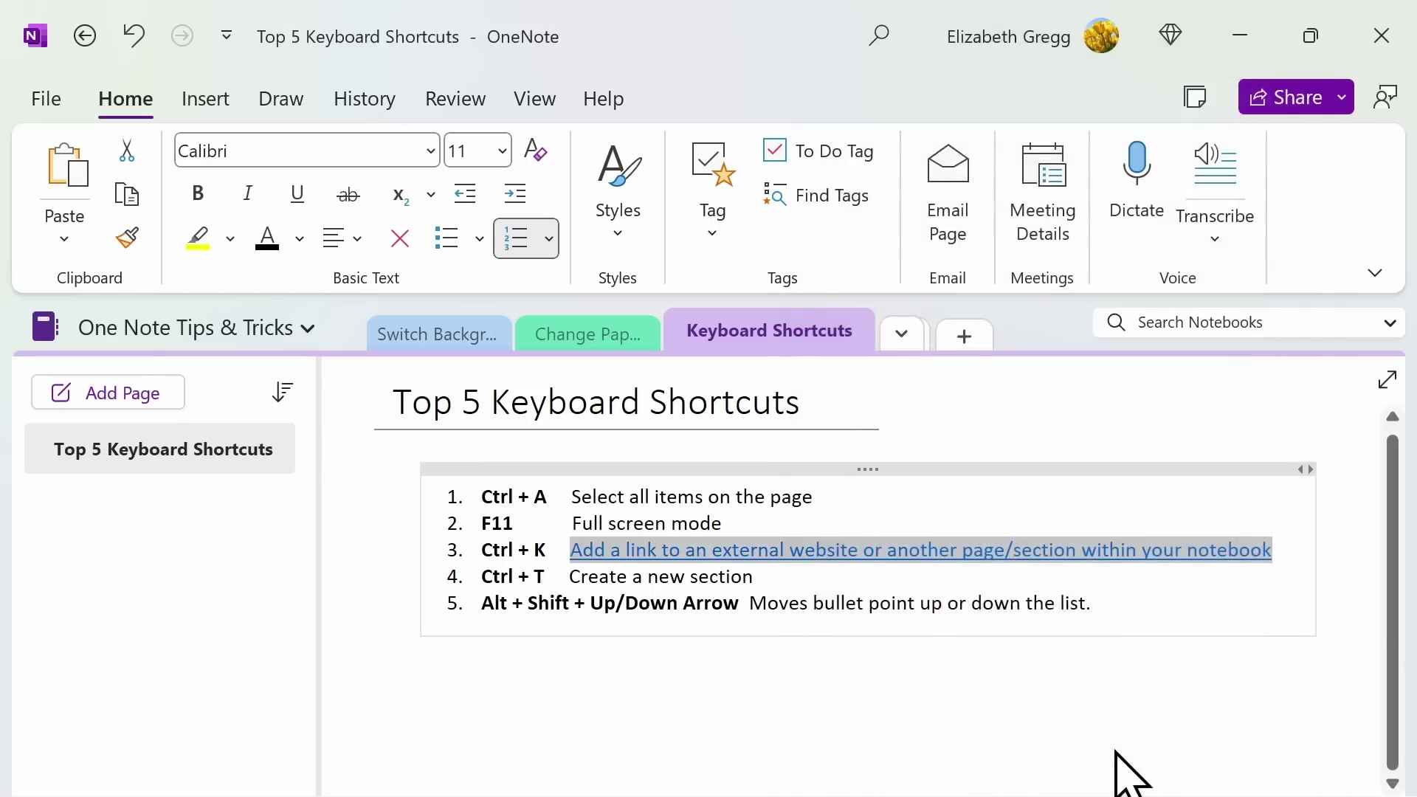
{"action": "left_click", "coordinate": [1114, 690]}
Step: Add two new sections with Ctrl+T, then return to the Keyboard Shortcuts section
{"action": "key", "text": "ctrl+t"}
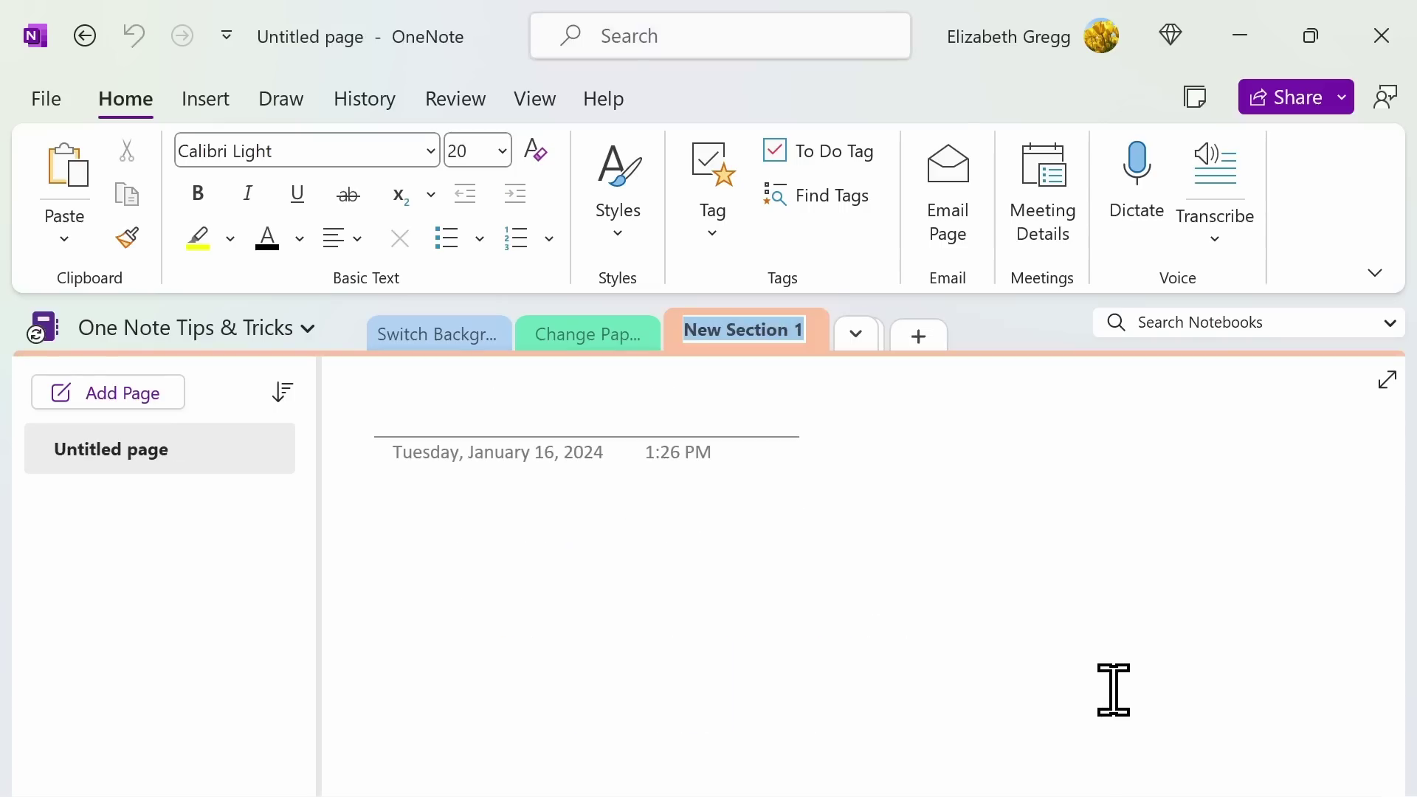
{"action": "key", "text": "ctrl+t"}
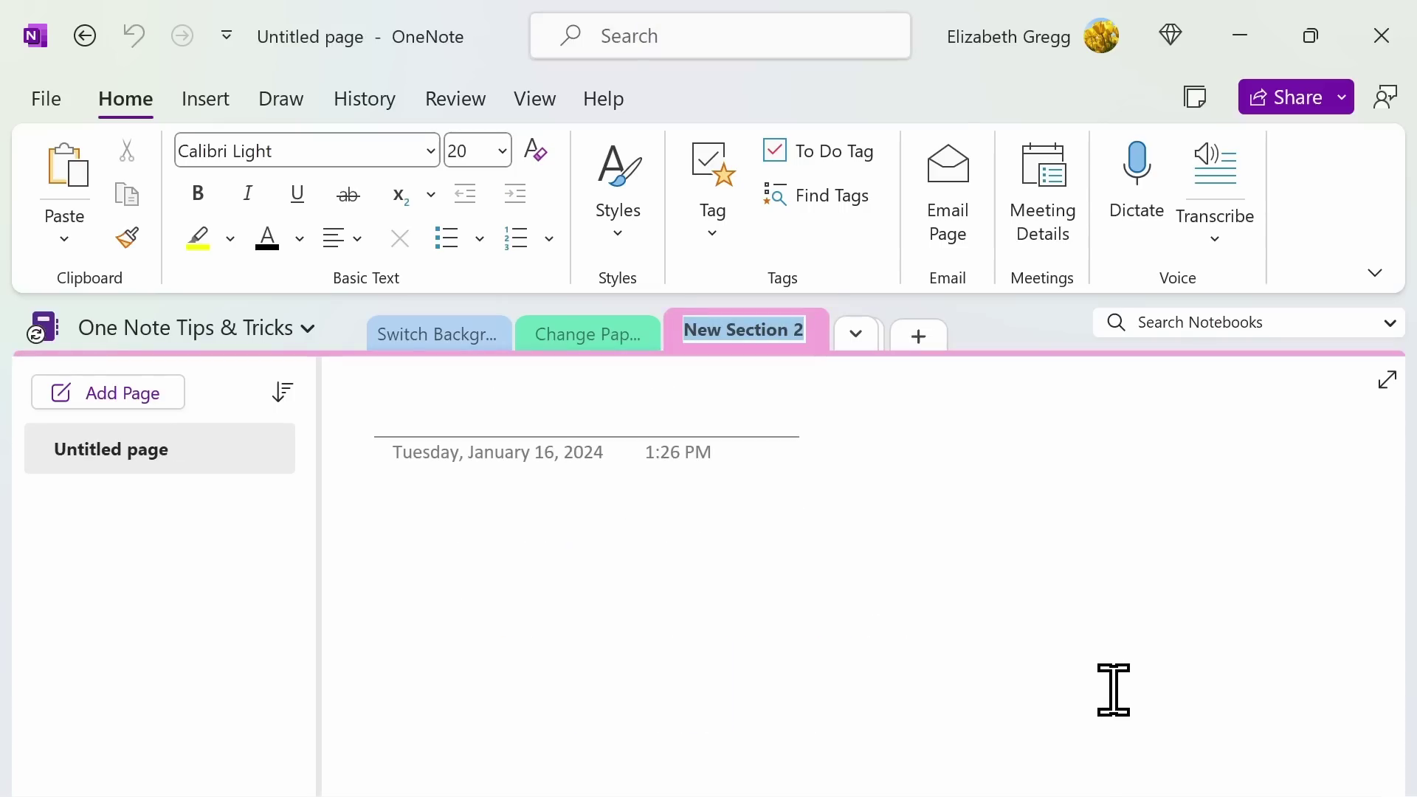
{"action": "left_click", "coordinate": [856, 333]}
{"action": "left_click", "coordinate": [926, 519]}
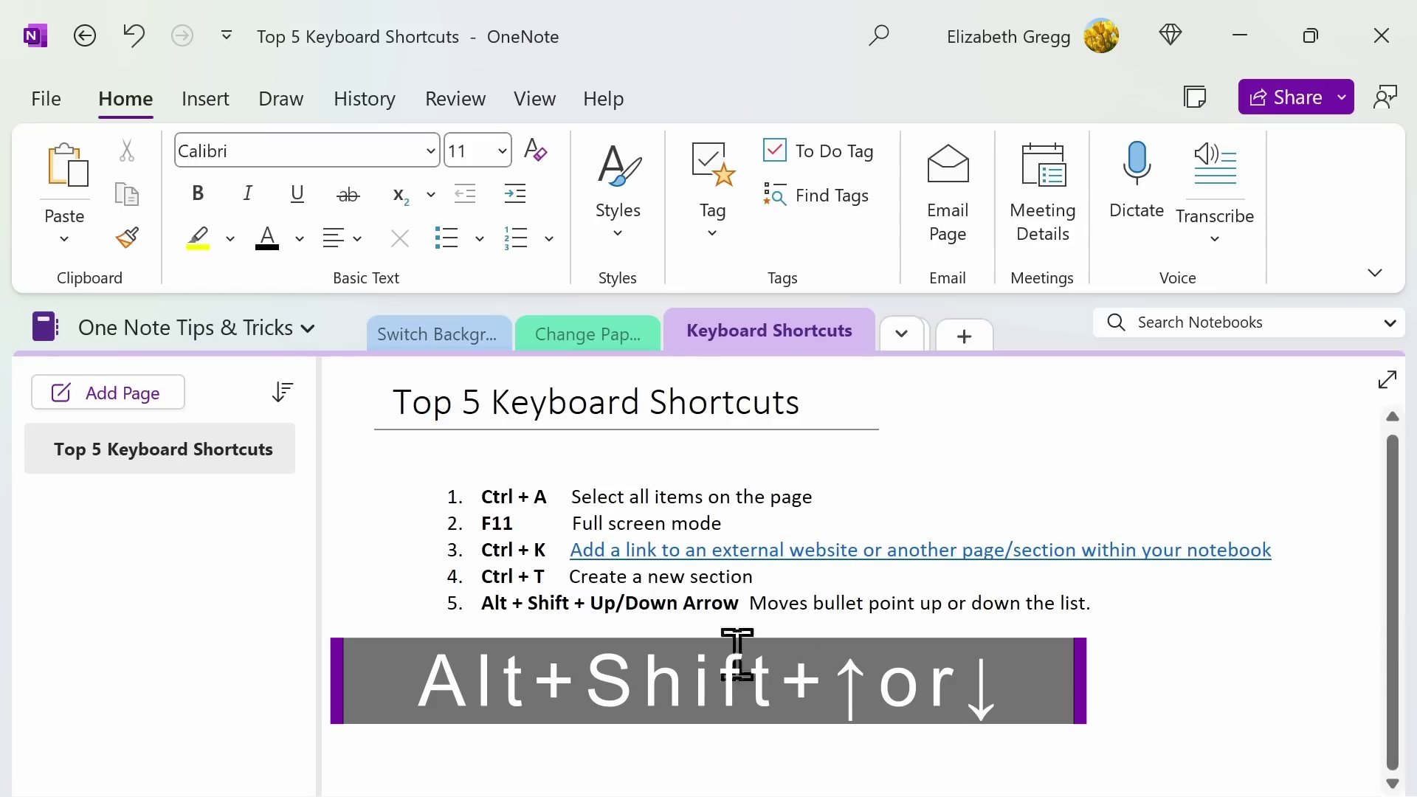
Step: Move the Alt + Shift + Up/Down Arrow item from fifth to third place in the list
{"action": "left_click", "coordinate": [481, 605]}
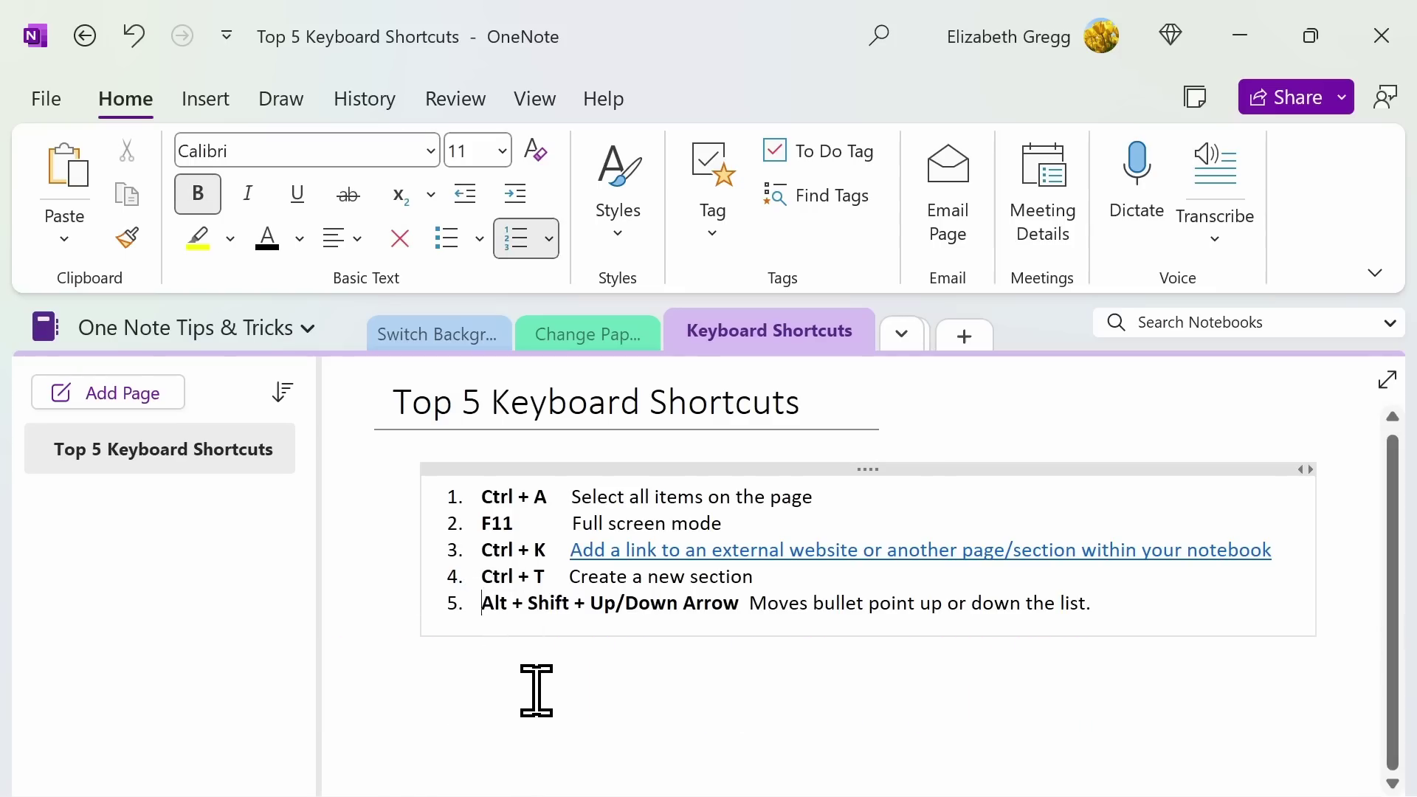
{"action": "key", "text": "alt+shift+Up"}
{"action": "key", "text": "alt+shift+Up"}
{"action": "key", "text": "alt+shift+Up"}
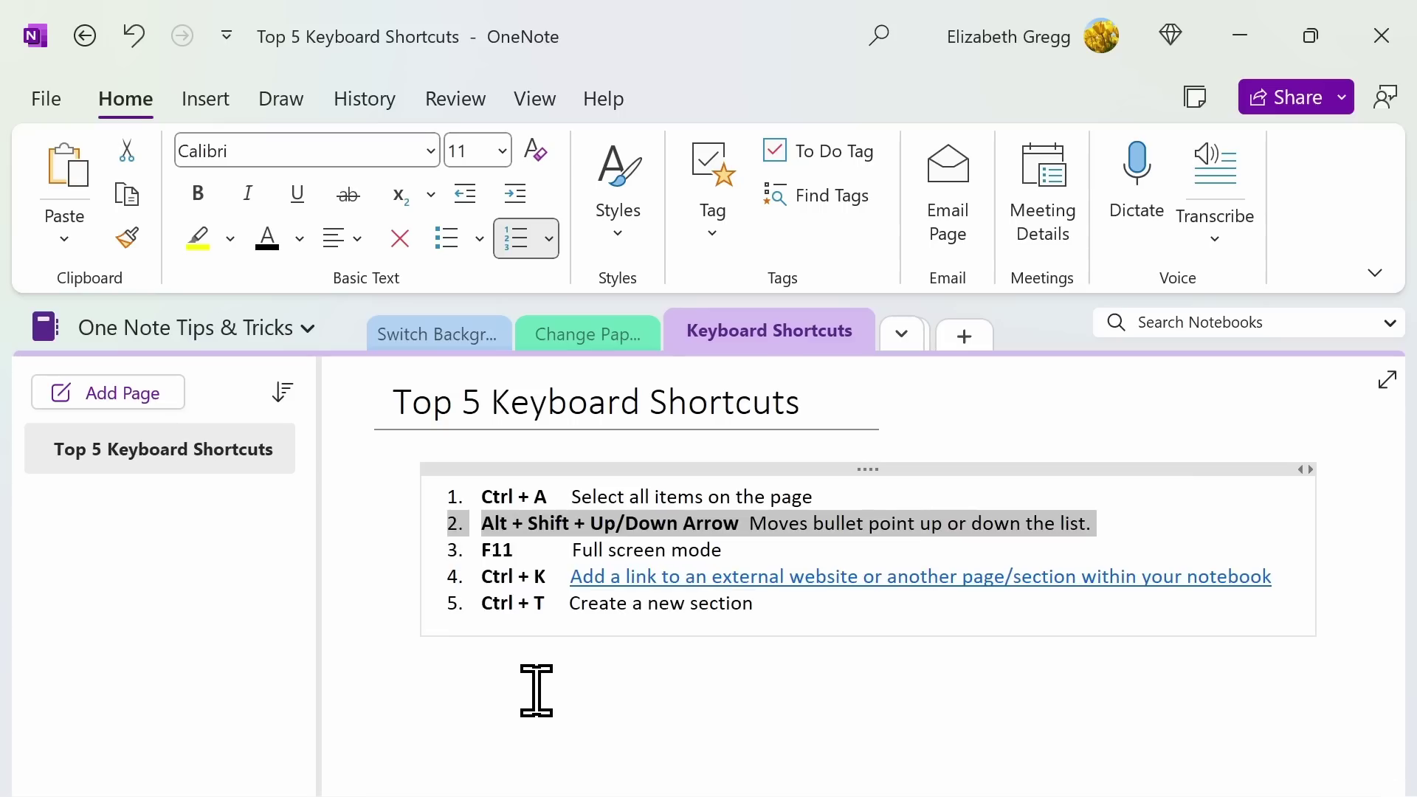
{"action": "key", "text": "alt+shift+Up"}
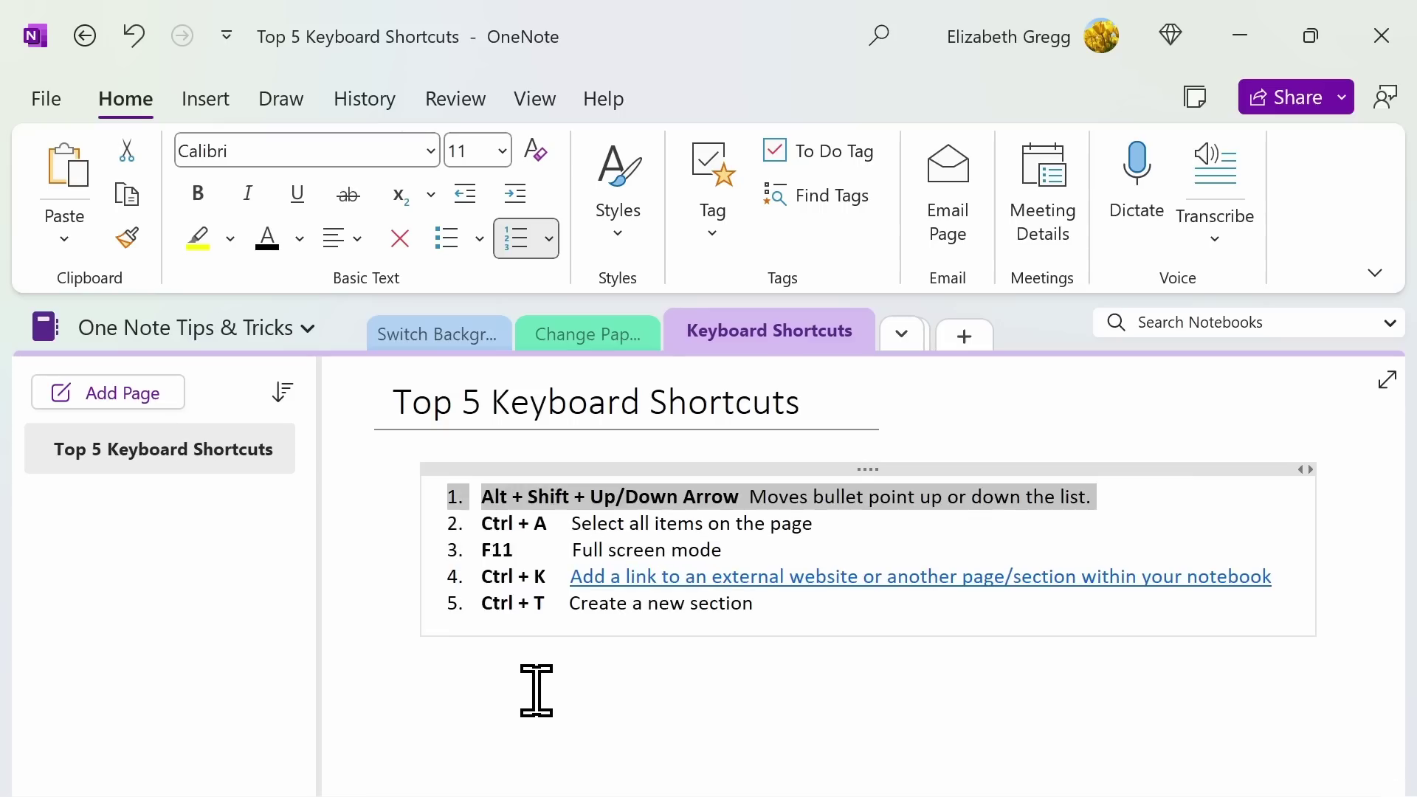
{"action": "key", "text": "alt+shift+Down"}
{"action": "key", "text": "alt+shift+Down"}
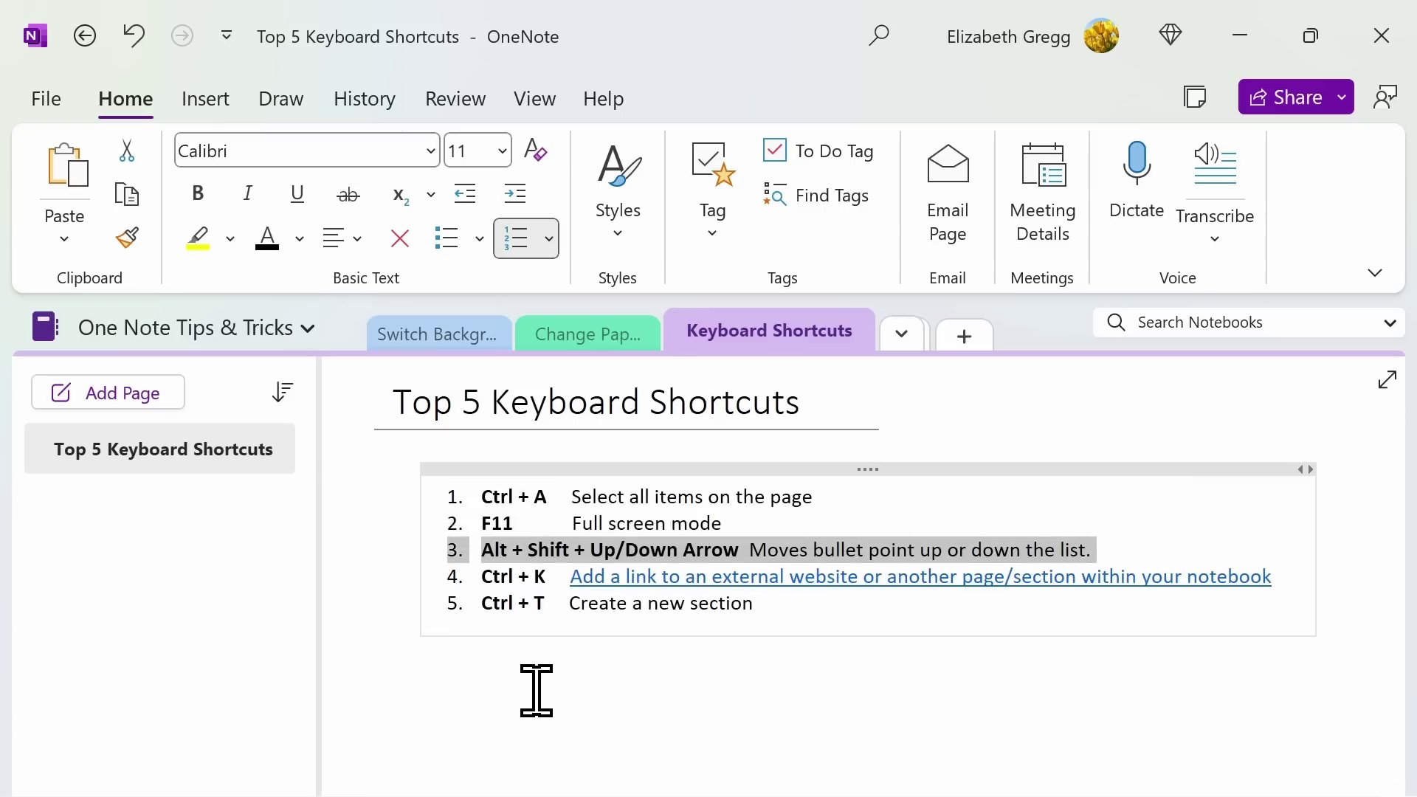
{"action": "key", "text": "alt+shift+Down"}
{"action": "key", "text": "alt+shift+Down"}
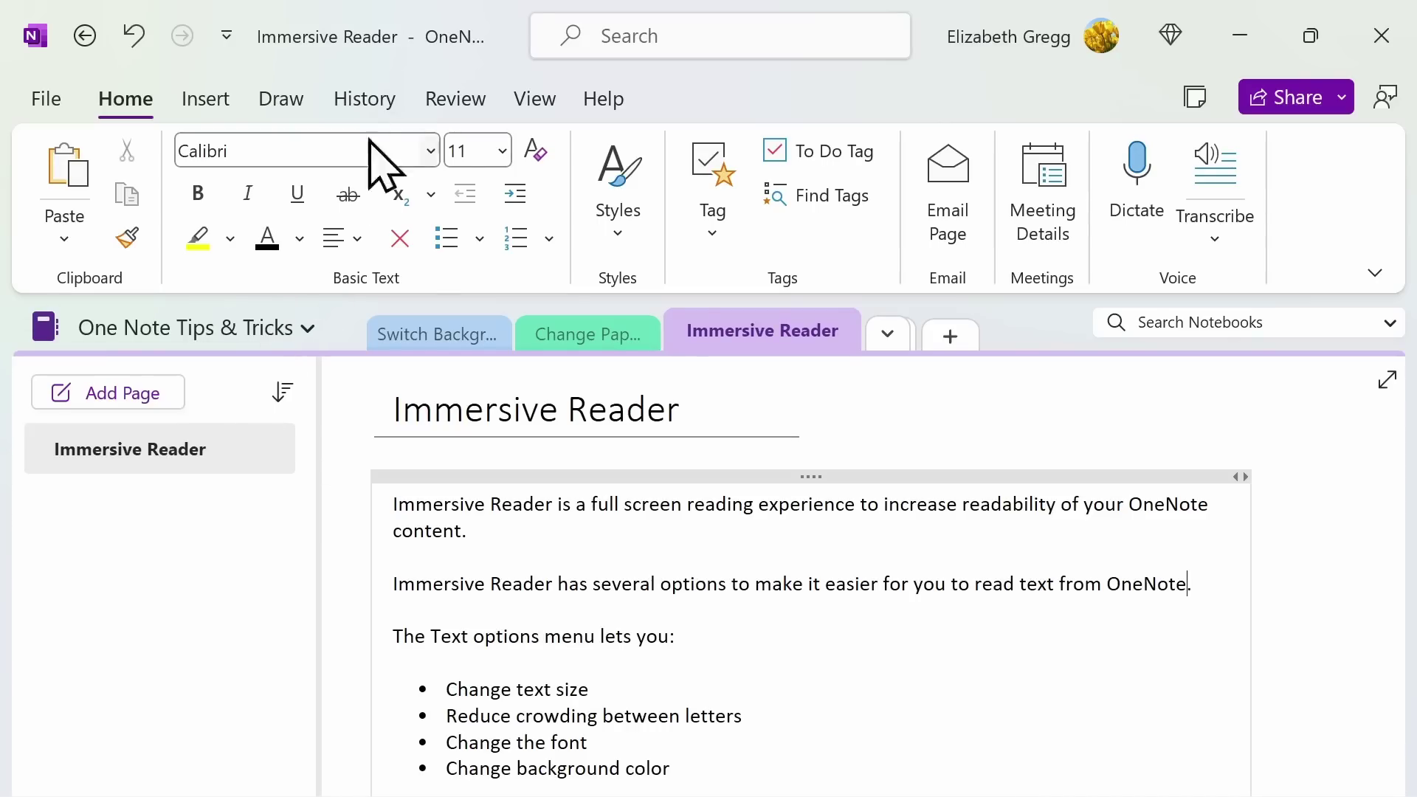
Step: Show the Immersive Reader page in full-screen Immersive Reader via the View tab
{"action": "left_click", "coordinate": [544, 100]}
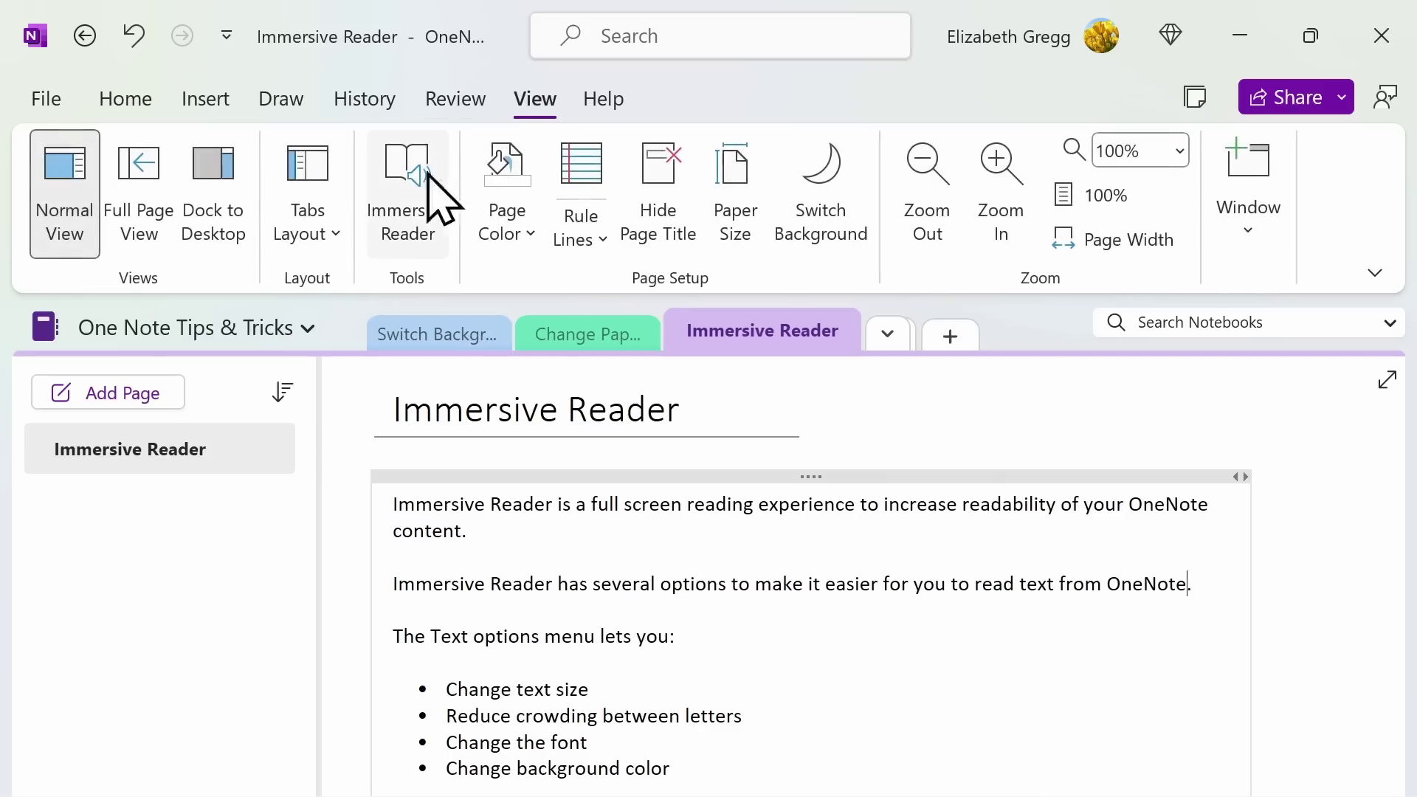
{"action": "left_click", "coordinate": [411, 203]}
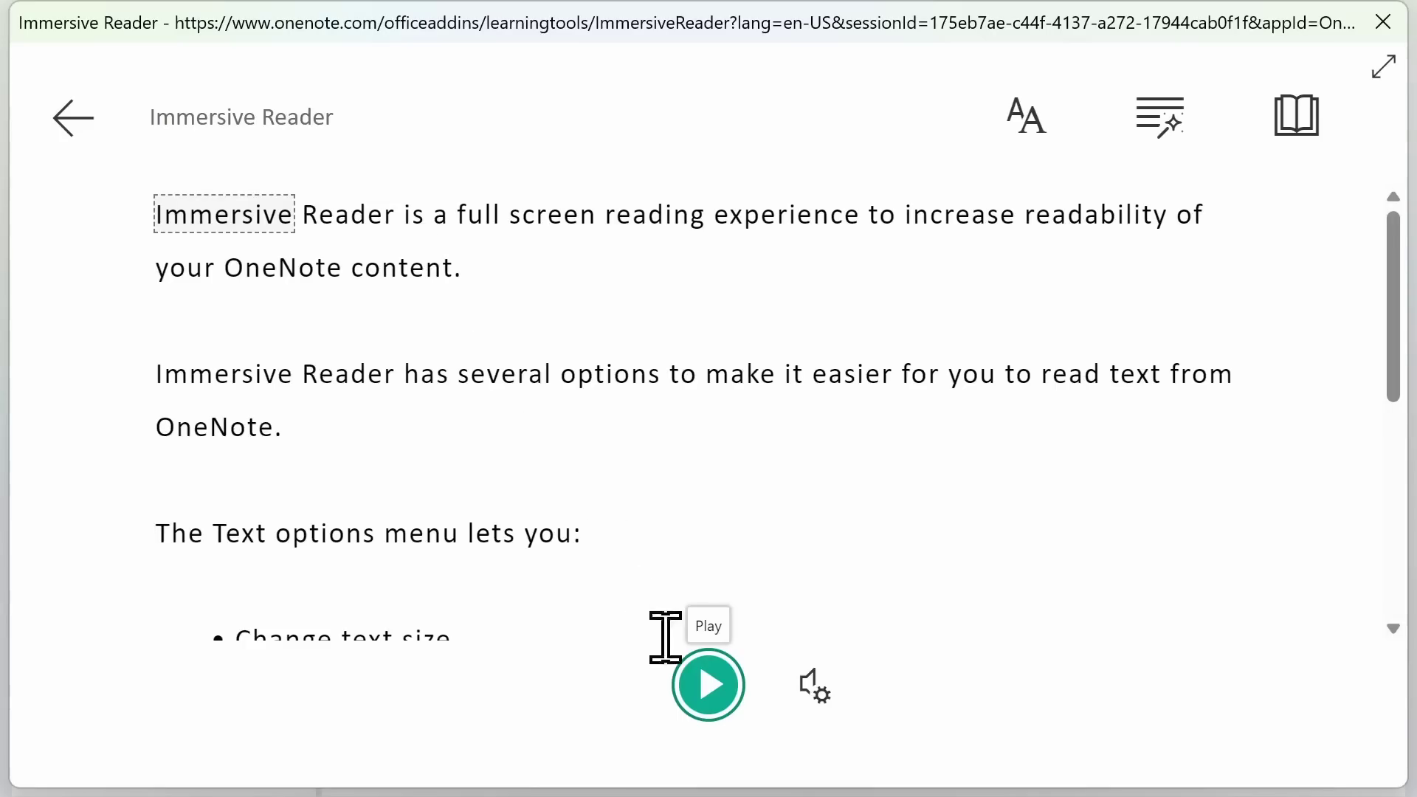
Step: Read the page aloud with a male voice at 1.5 voice speed
{"action": "left_click", "coordinate": [713, 698]}
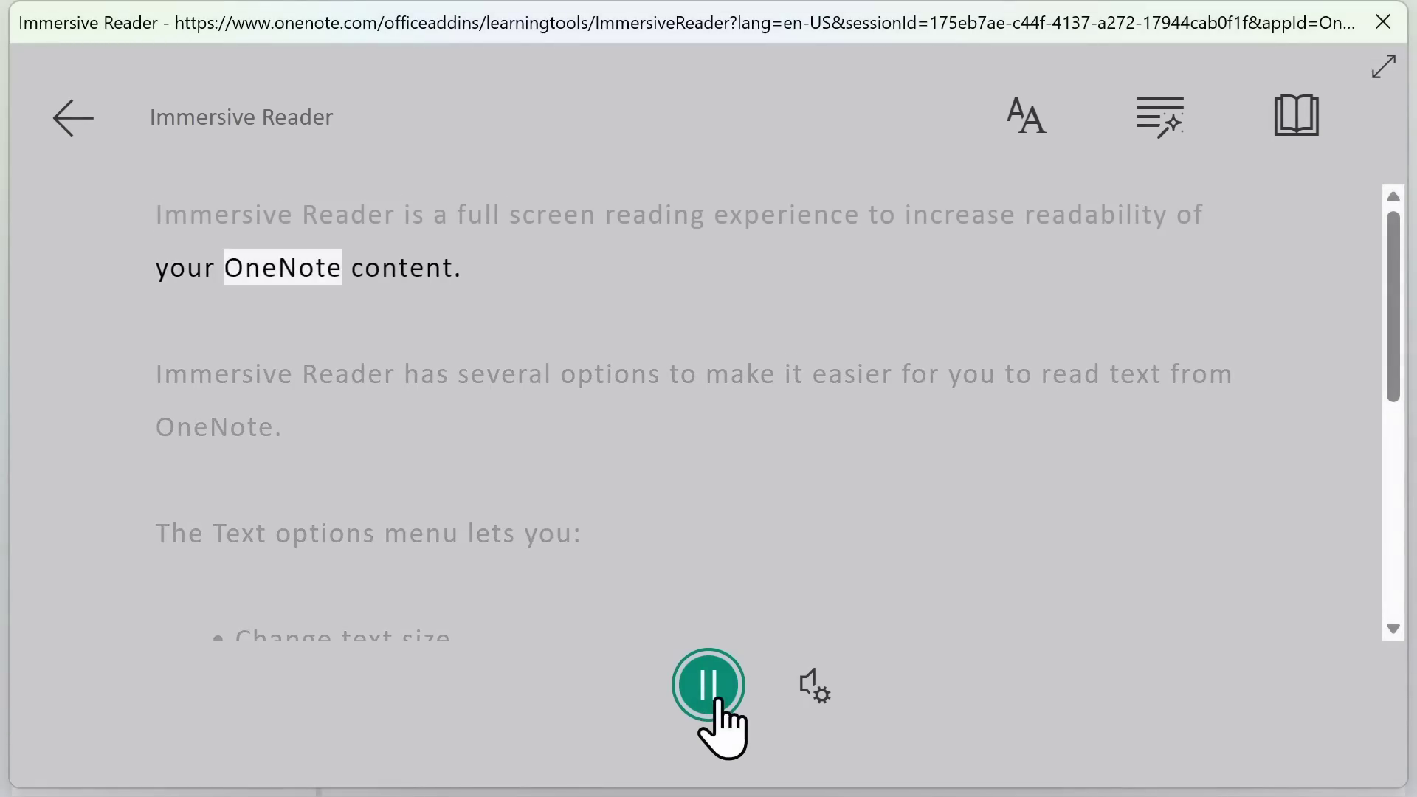
{"action": "left_click", "coordinate": [719, 701]}
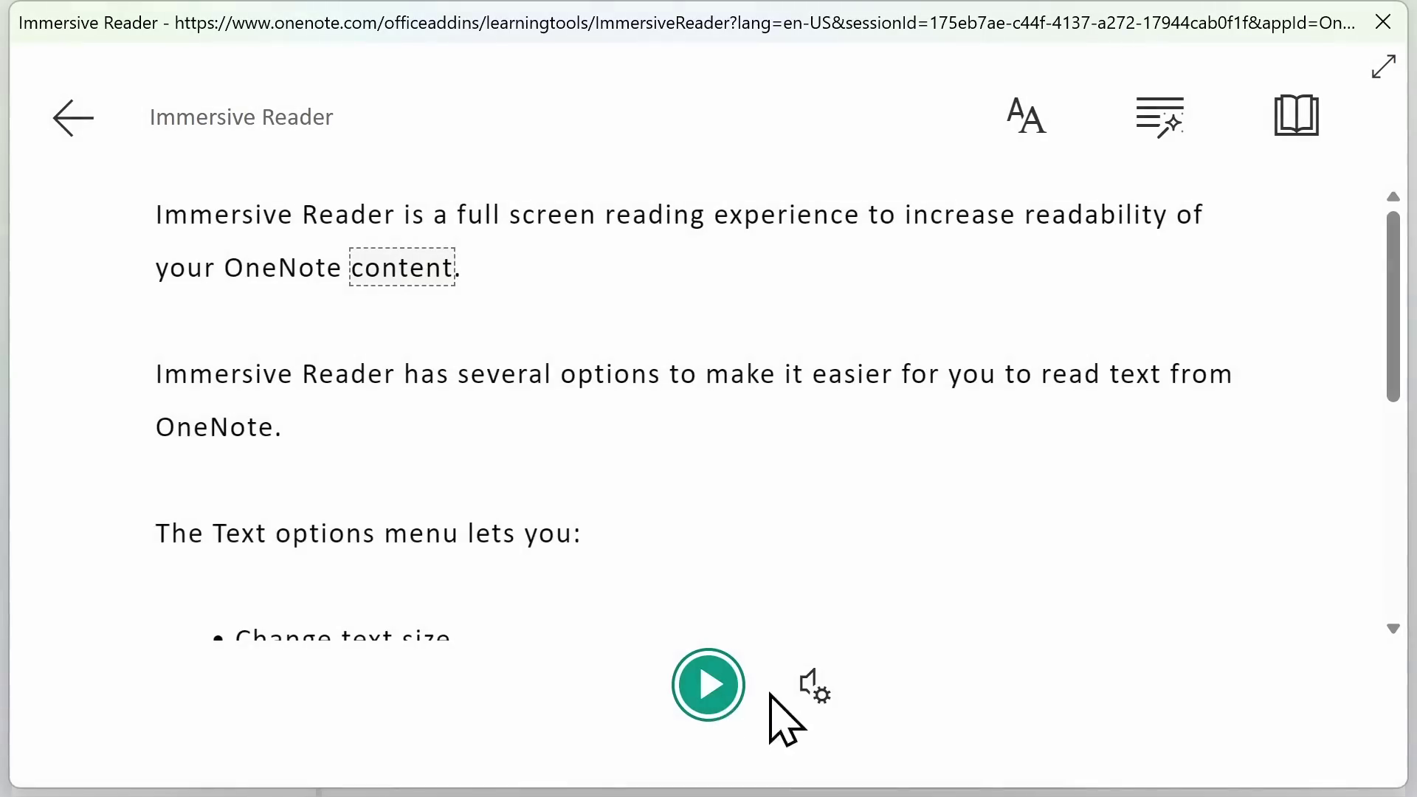
{"action": "left_click", "coordinate": [816, 687]}
{"action": "left_click", "coordinate": [645, 586]}
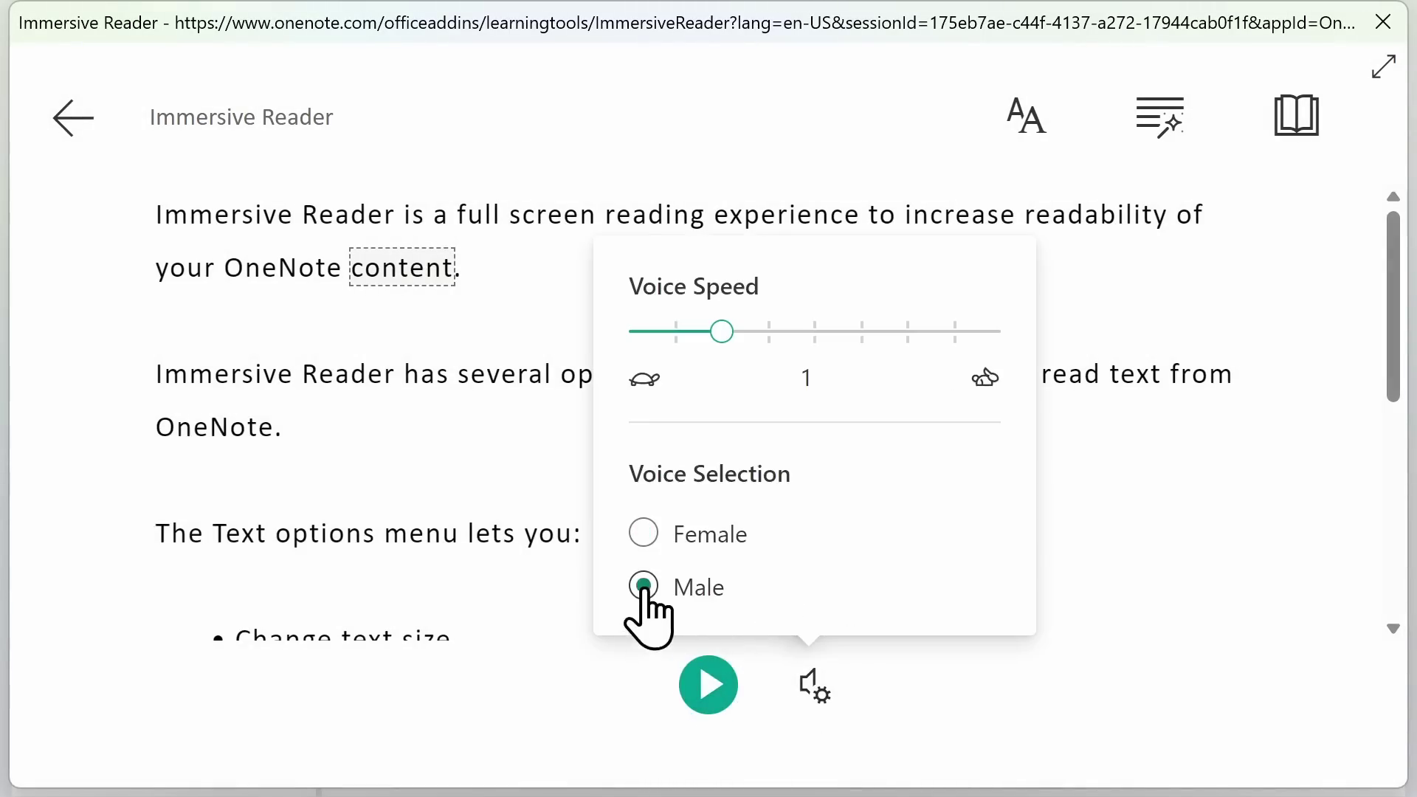
{"action": "left_click_drag", "start_coordinate": [727, 331], "coordinate": [817, 333]}
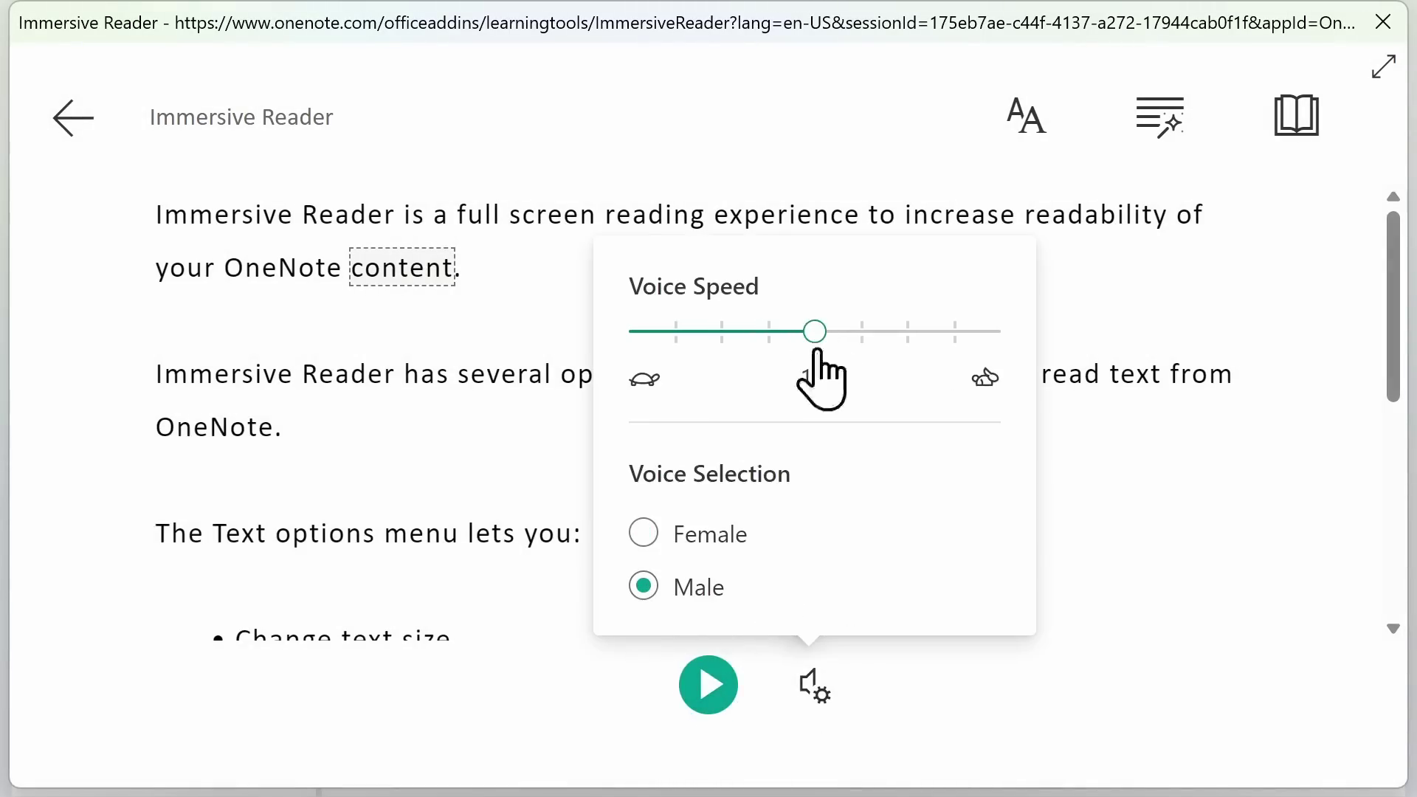
{"action": "left_click", "coordinate": [713, 688]}
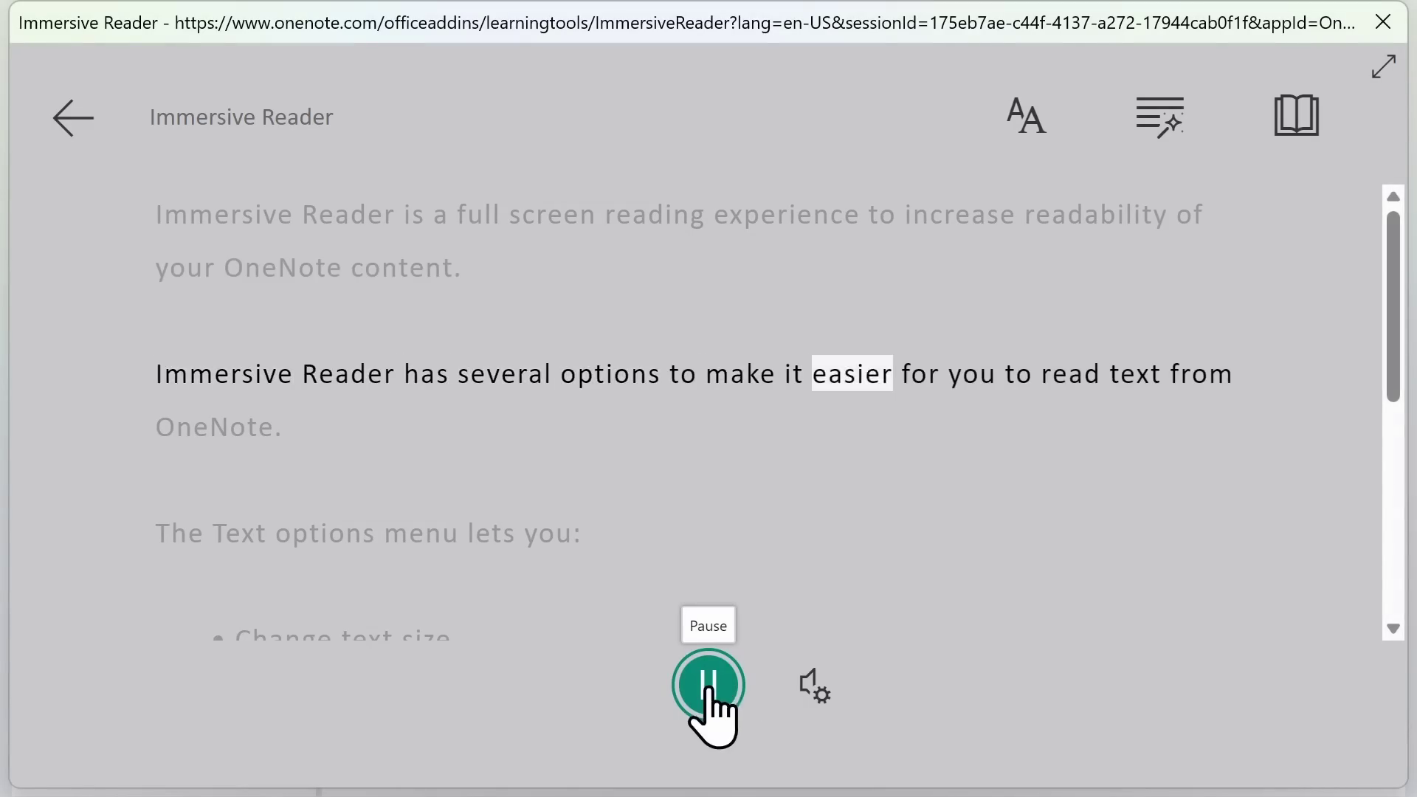
{"action": "left_click", "coordinate": [709, 686]}
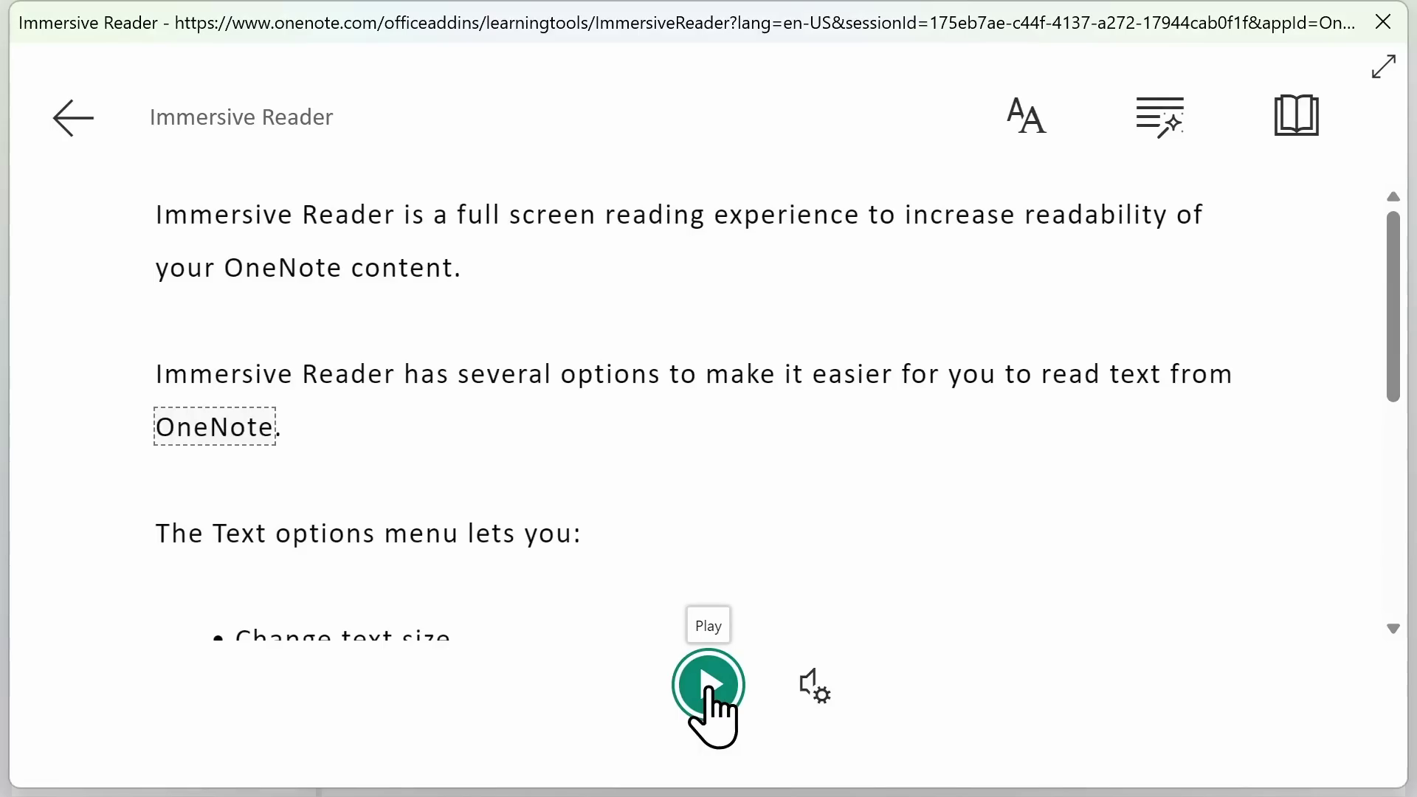
Step: Look up 'Immersive' in the picture dictionary and replay the read-aloud briefly
{"action": "left_click", "coordinate": [157, 223]}
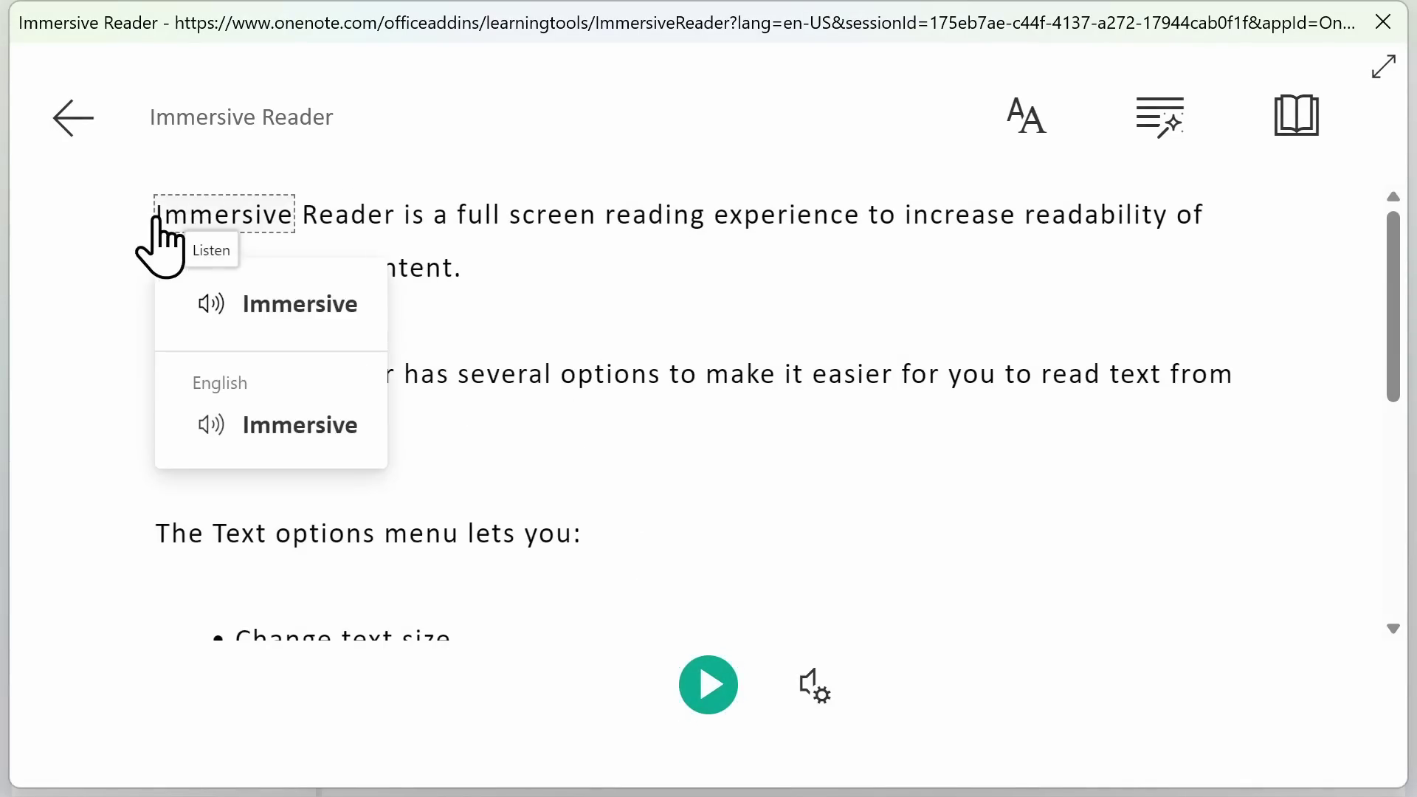
{"action": "left_click", "coordinate": [705, 675]}
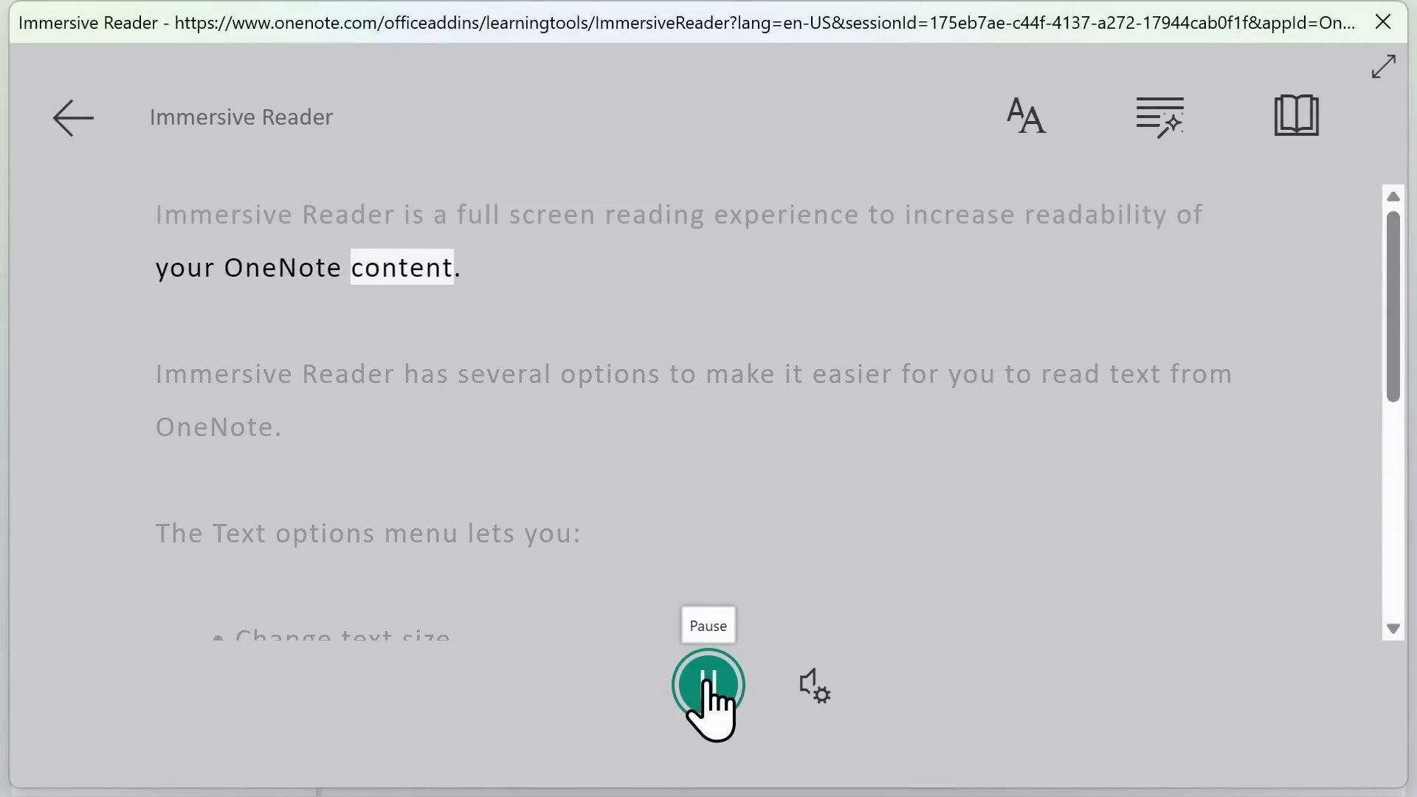
{"action": "left_click", "coordinate": [707, 683]}
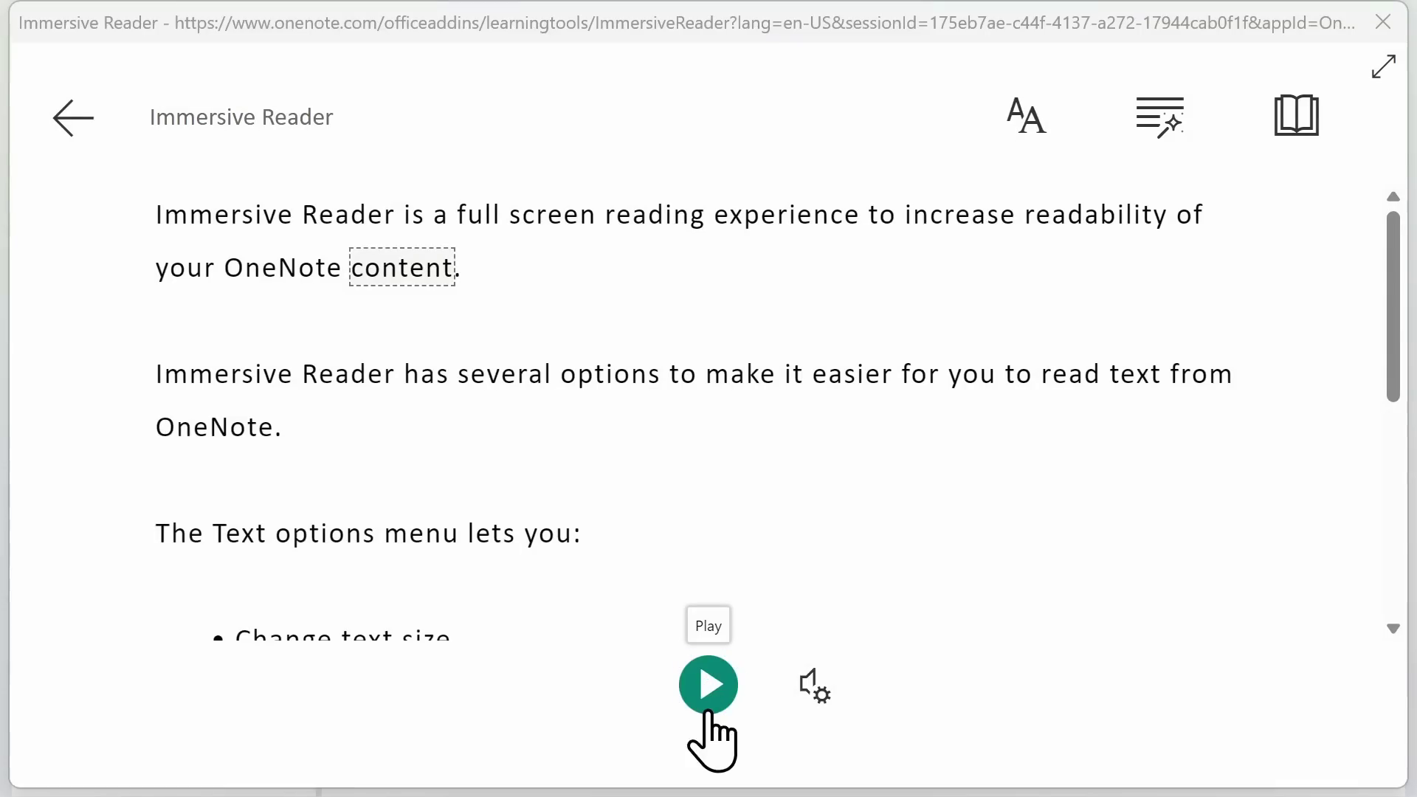
Step: Display the reading text at size 20 in Comic Sans on a light blue background
{"action": "left_click", "coordinate": [1033, 118]}
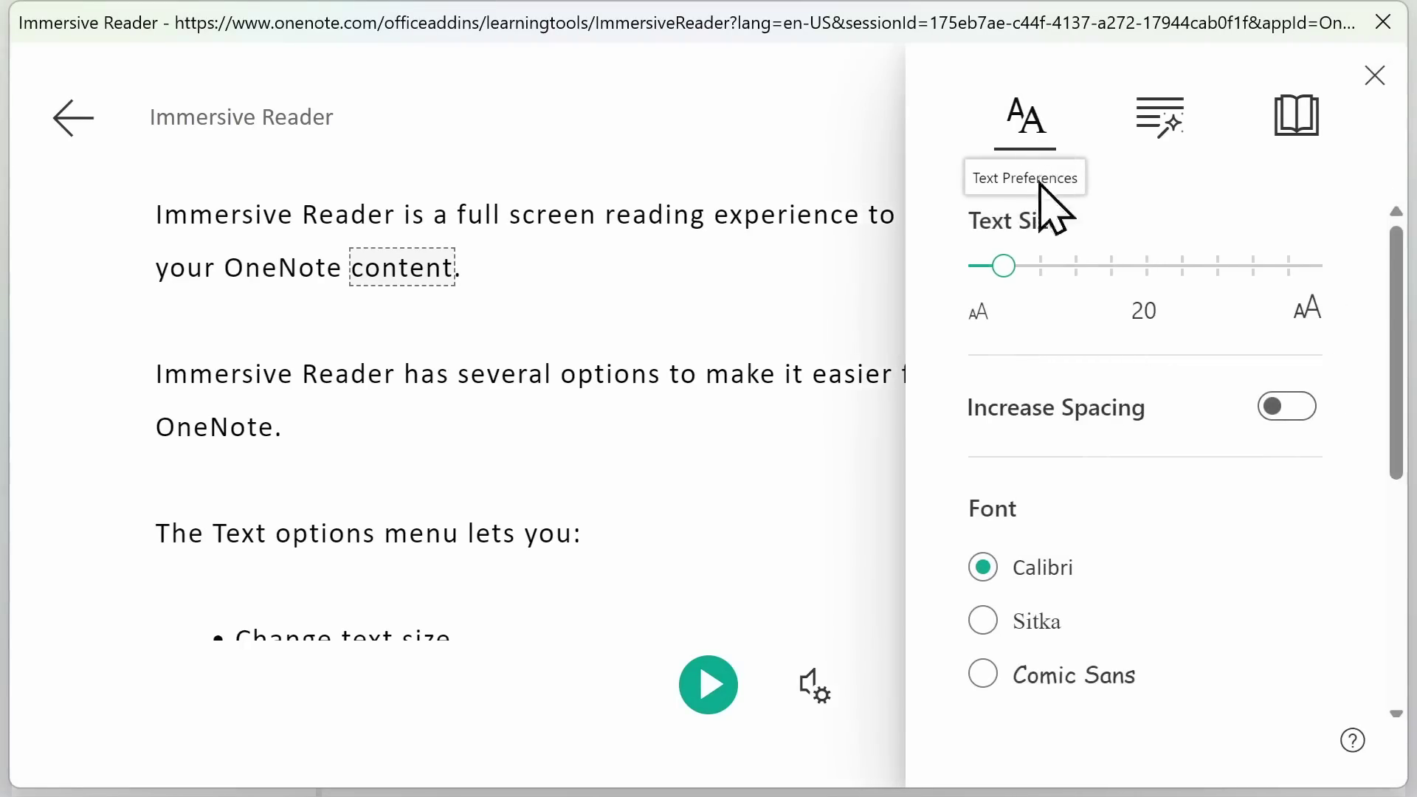
{"action": "mouse_move", "coordinate": [1005, 267]}
{"action": "left_mouse_down"}
{"action": "mouse_move", "coordinate": [1143, 269]}
{"action": "mouse_move", "coordinate": [1005, 270]}
{"action": "left_mouse_up"}
{"action": "left_click", "coordinate": [1293, 406]}
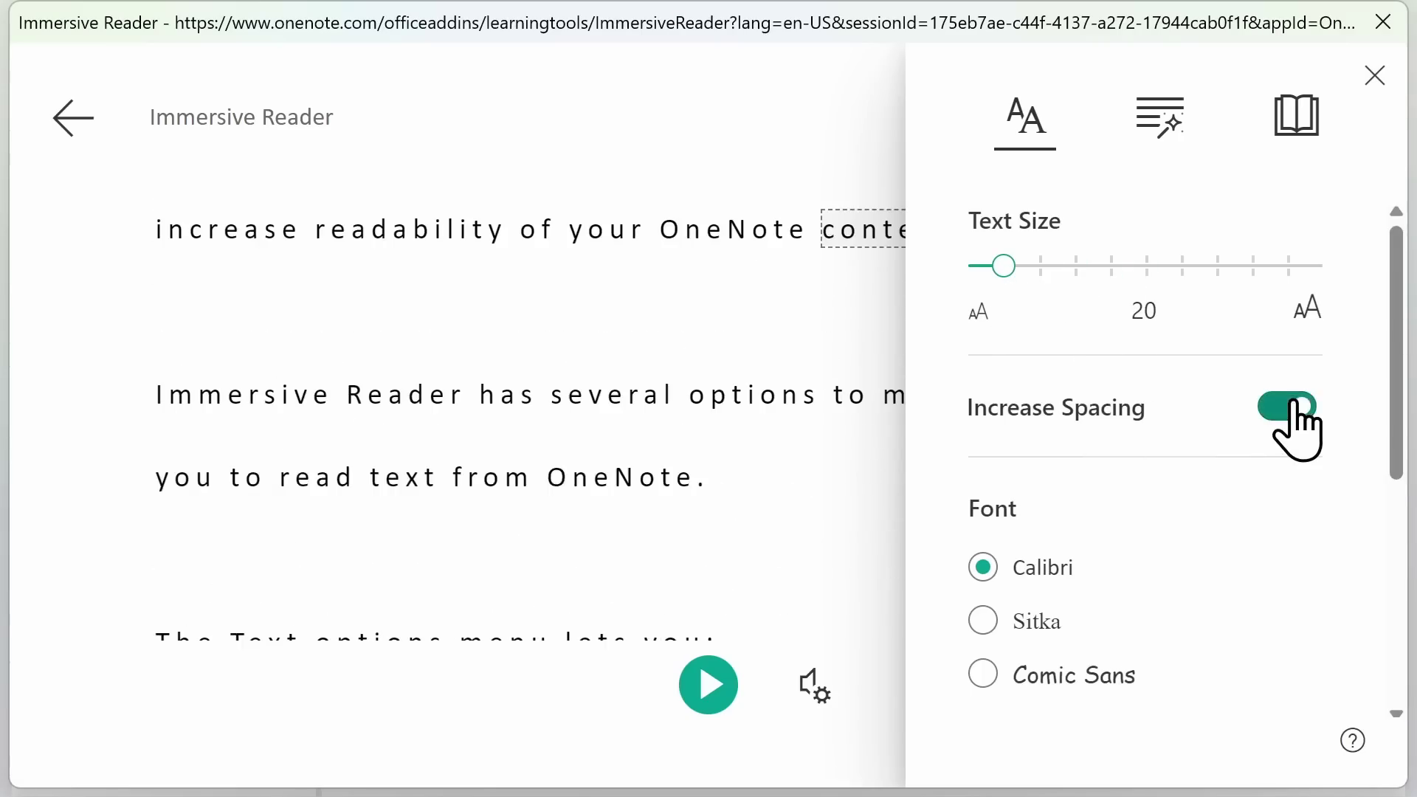
{"action": "left_click", "coordinate": [1293, 407]}
{"action": "left_click", "coordinate": [983, 673]}
{"action": "scroll", "coordinate": [984, 679], "scroll_direction": "down", "scroll_amount": 1}
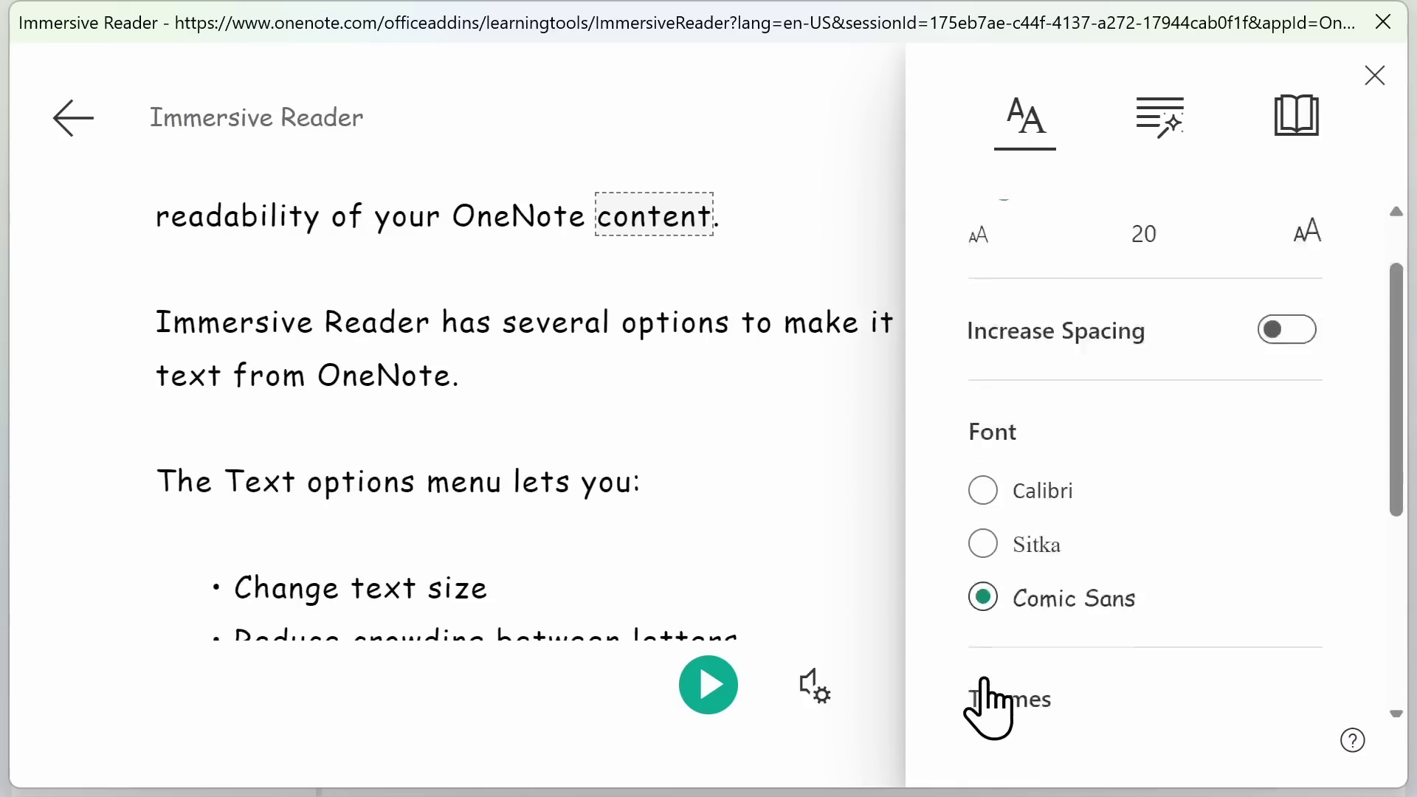
{"action": "scroll", "coordinate": [988, 698], "scroll_direction": "down", "scroll_amount": 3}
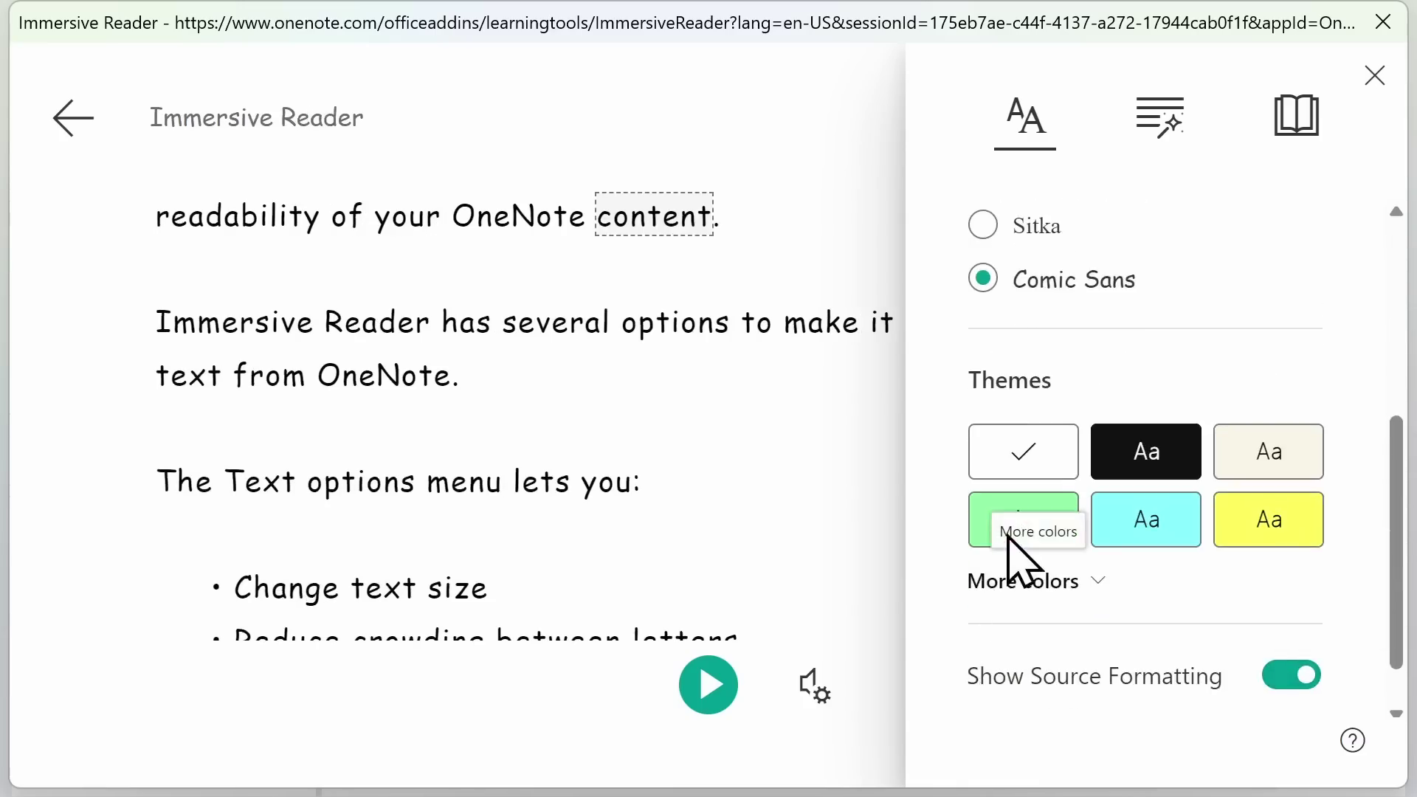
{"action": "left_click", "coordinate": [1189, 521]}
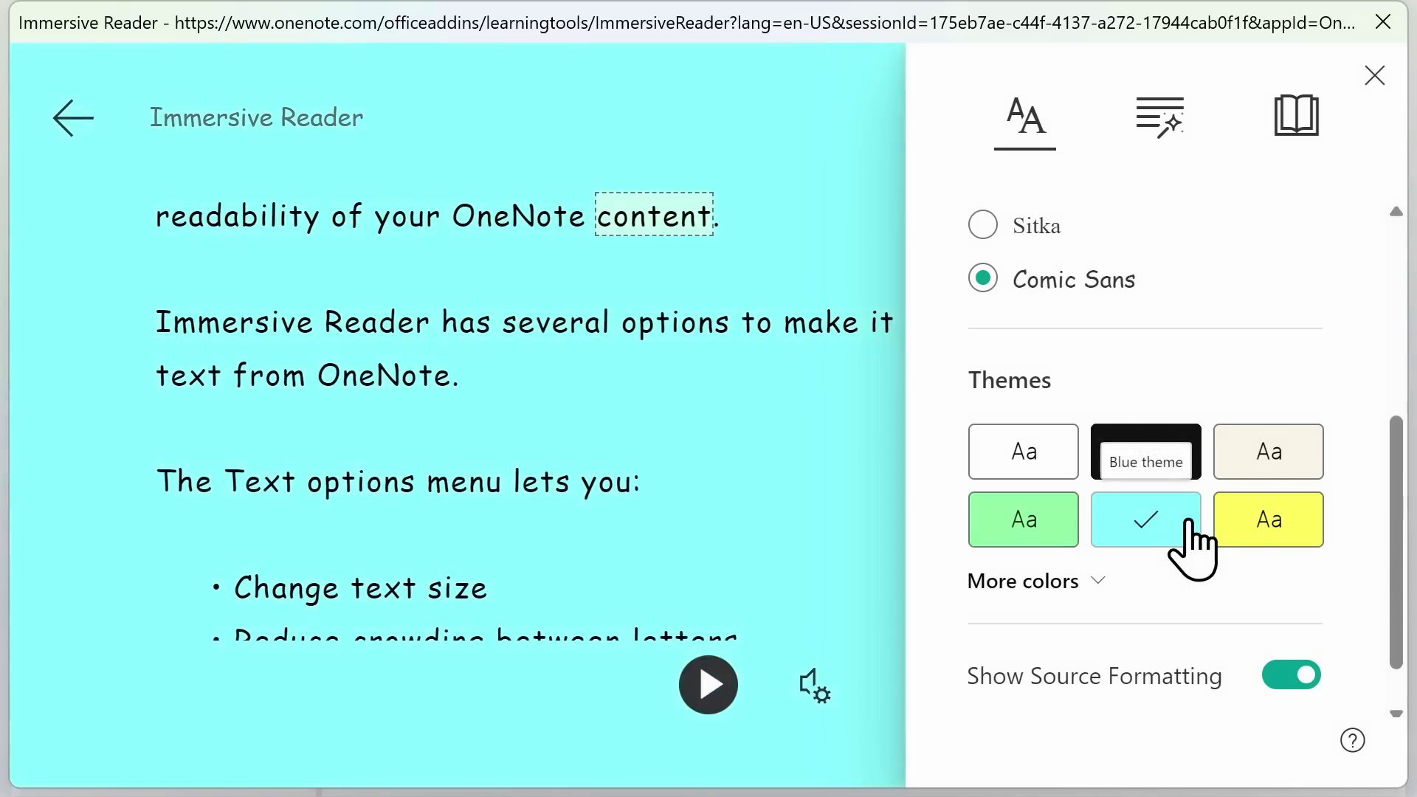
{"action": "left_click", "coordinate": [1290, 127]}
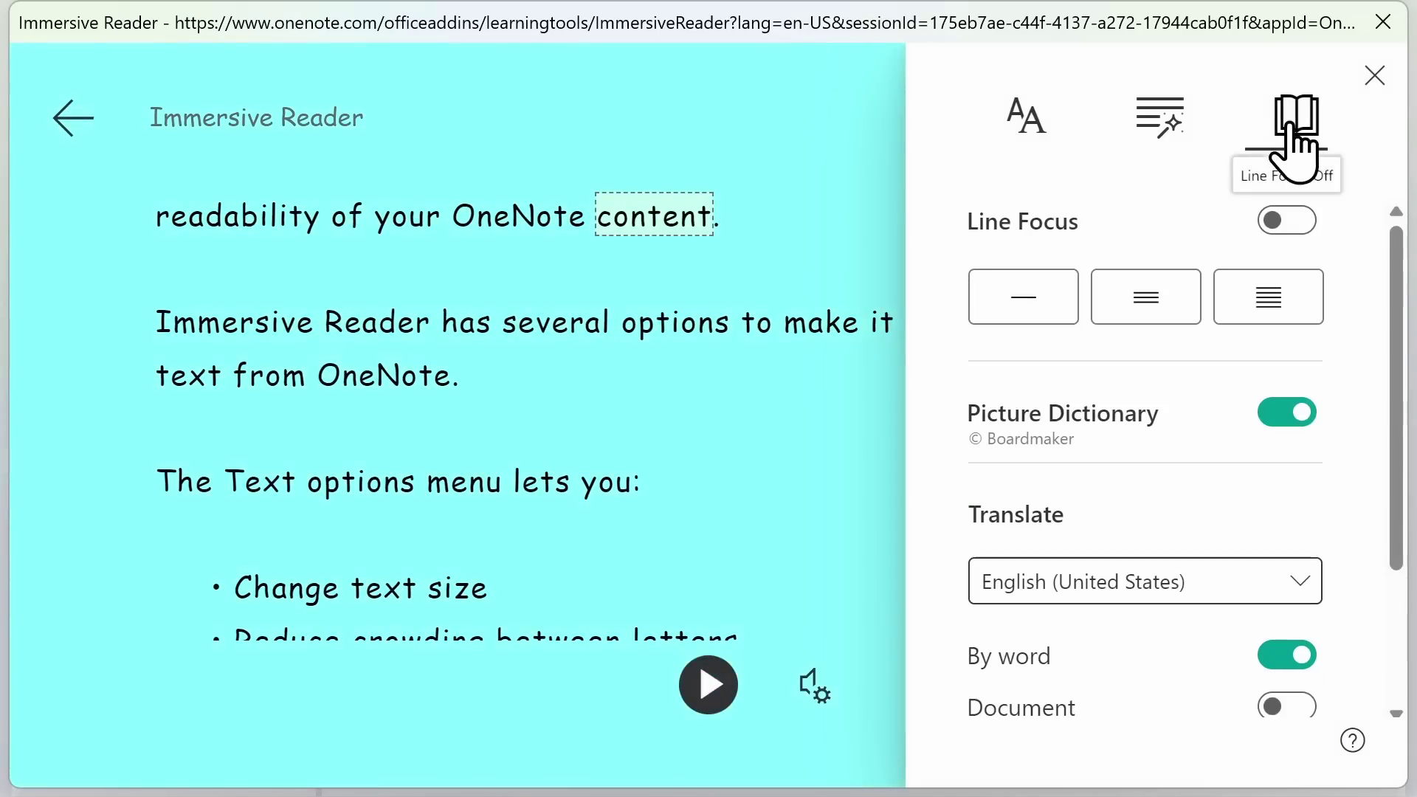
Step: Enable Line Focus in Immersive Reader, try three lines, then settle on one-line highlighting
{"action": "left_click", "coordinate": [1287, 221]}
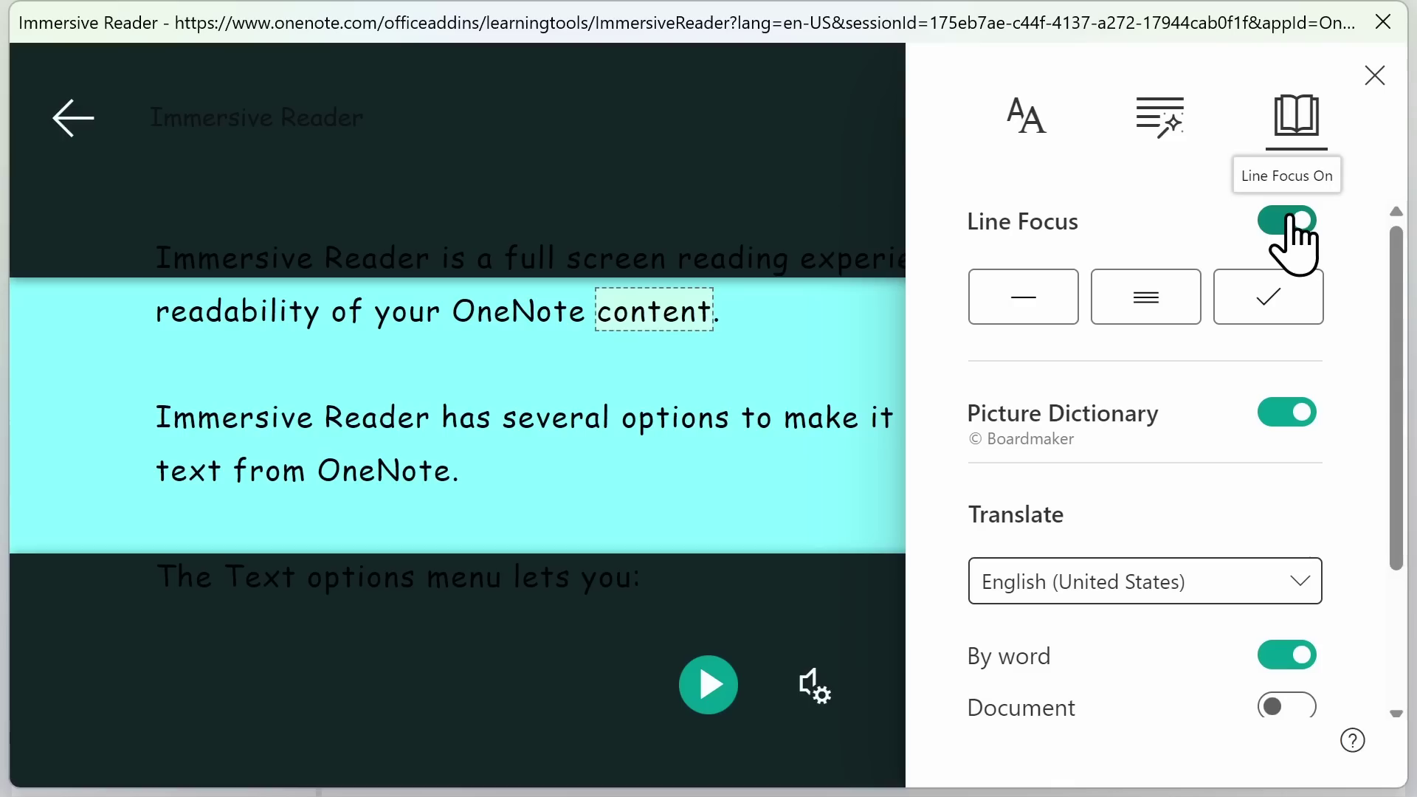
{"action": "left_click", "coordinate": [1179, 304]}
{"action": "left_click", "coordinate": [1051, 302]}
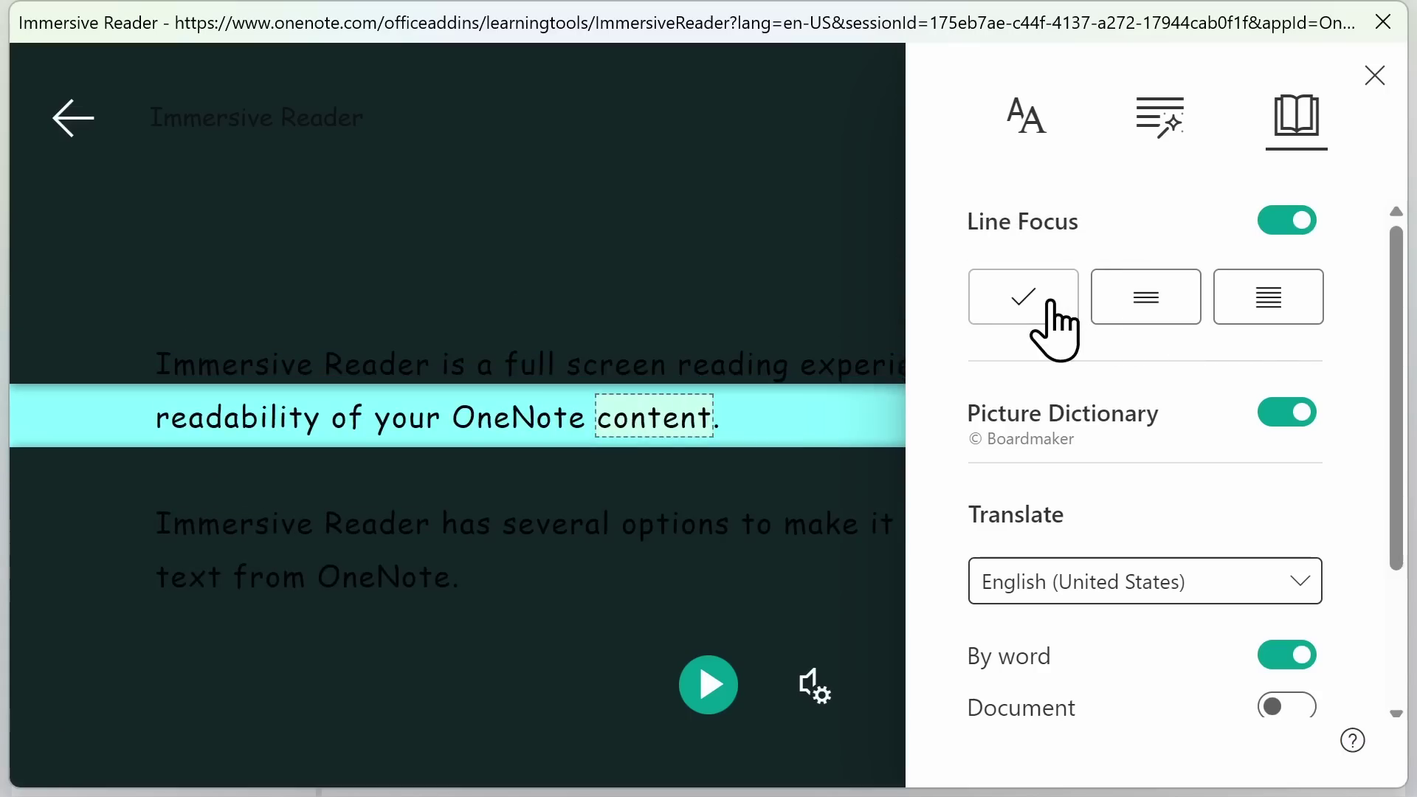
{"action": "scroll", "coordinate": [1122, 487], "scroll_direction": "down", "scroll_amount": 1}
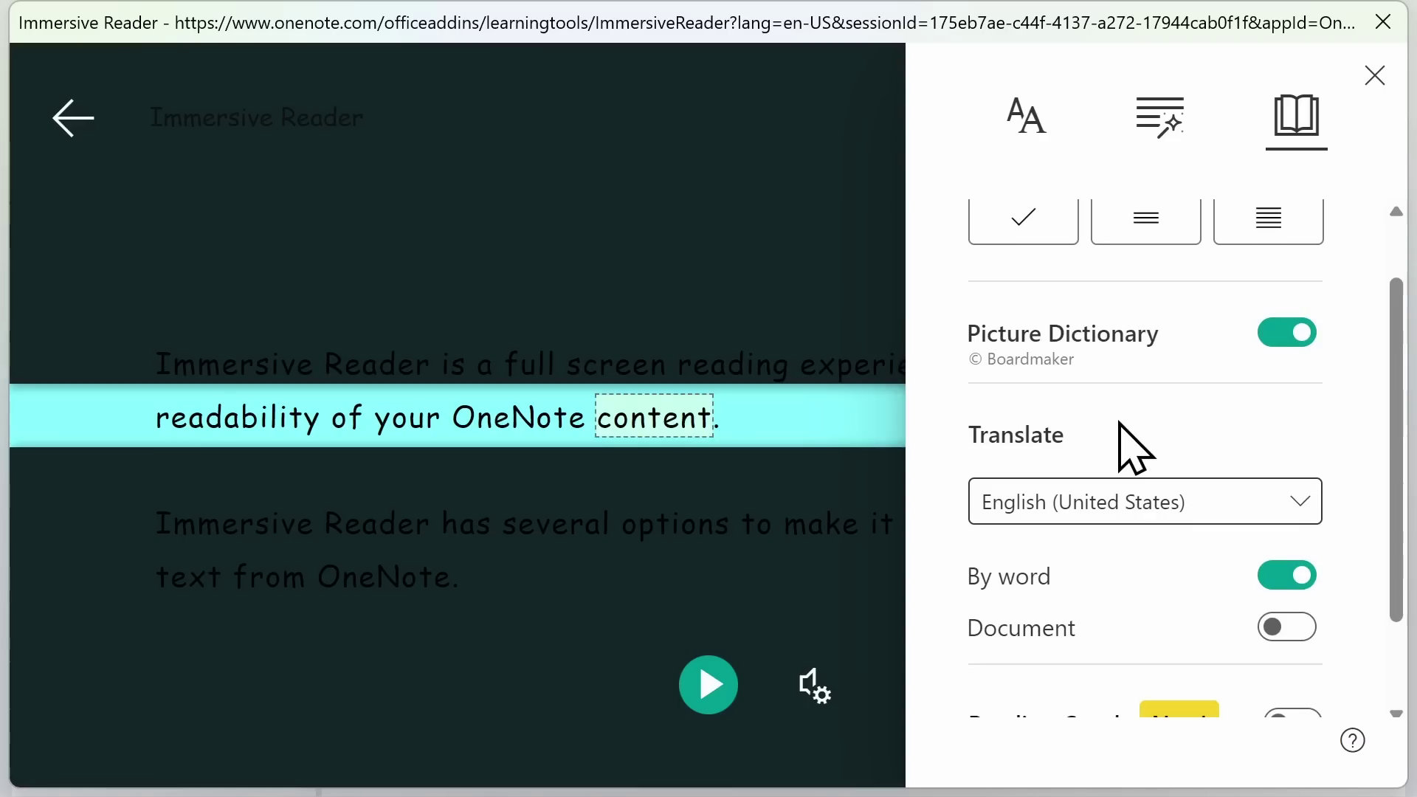
Step: Set the Immersive Reader translation language to French (France) and translate the whole document
{"action": "left_click", "coordinate": [1153, 502]}
{"action": "scroll", "coordinate": [1318, 610], "scroll_direction": "down", "scroll_amount": 3}
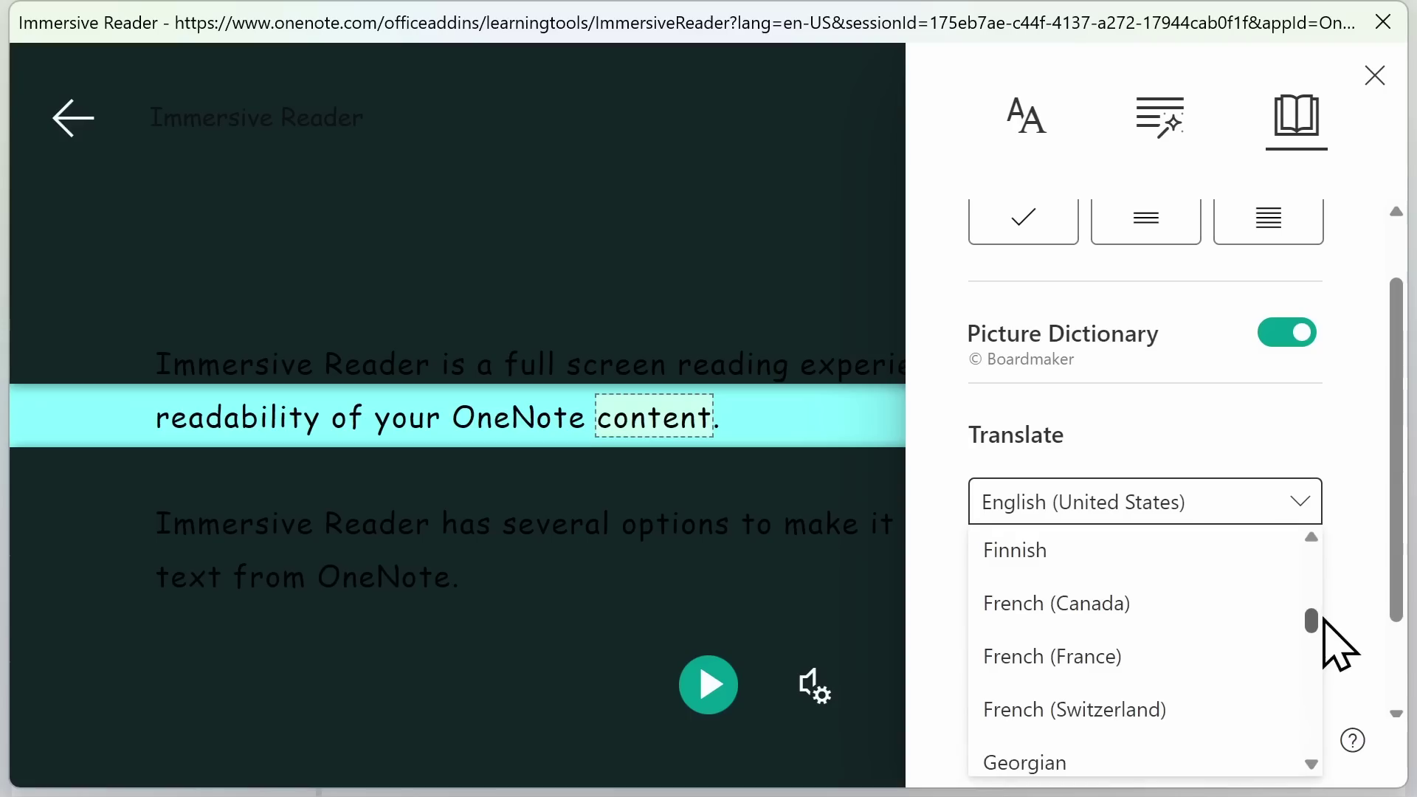
{"action": "left_click", "coordinate": [1248, 657]}
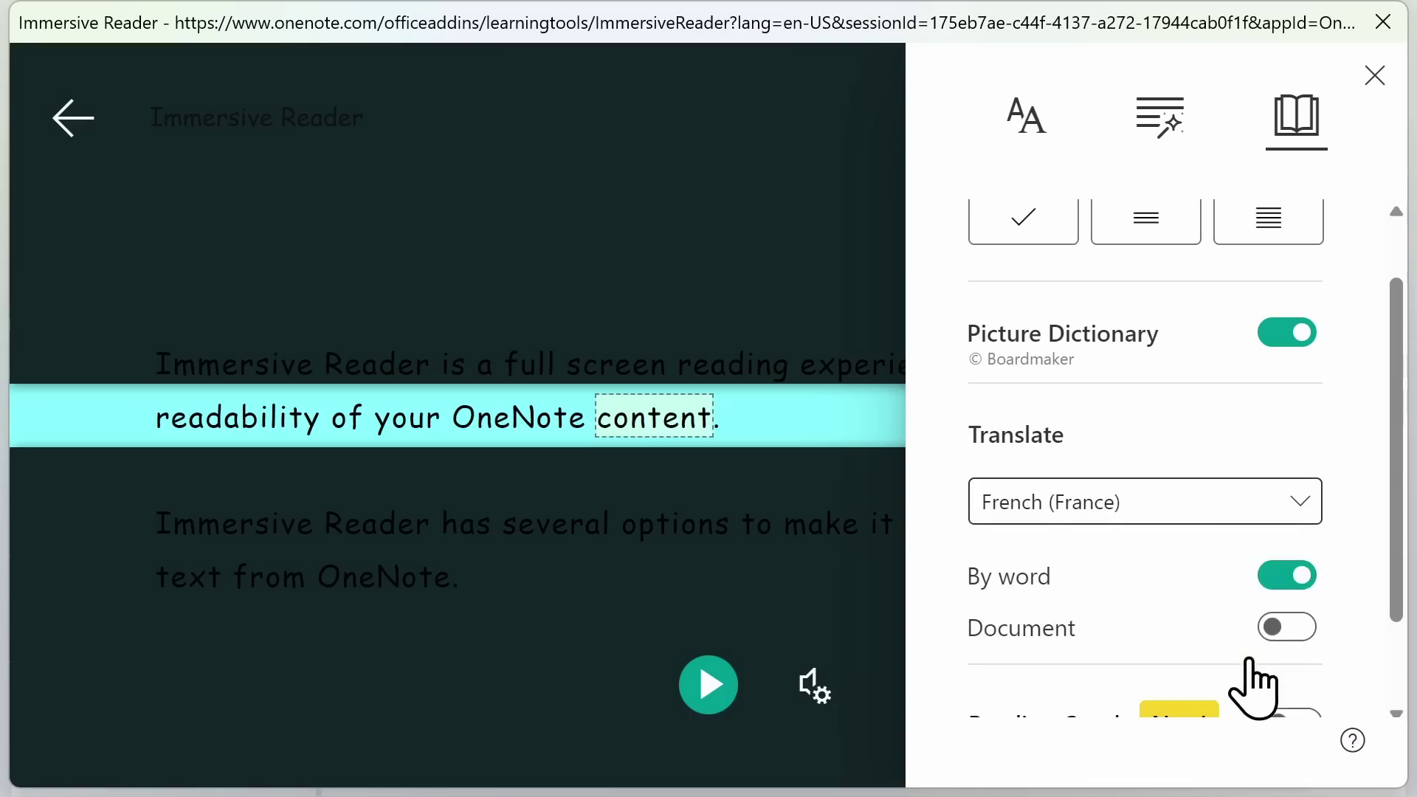
{"action": "left_click", "coordinate": [1297, 632]}
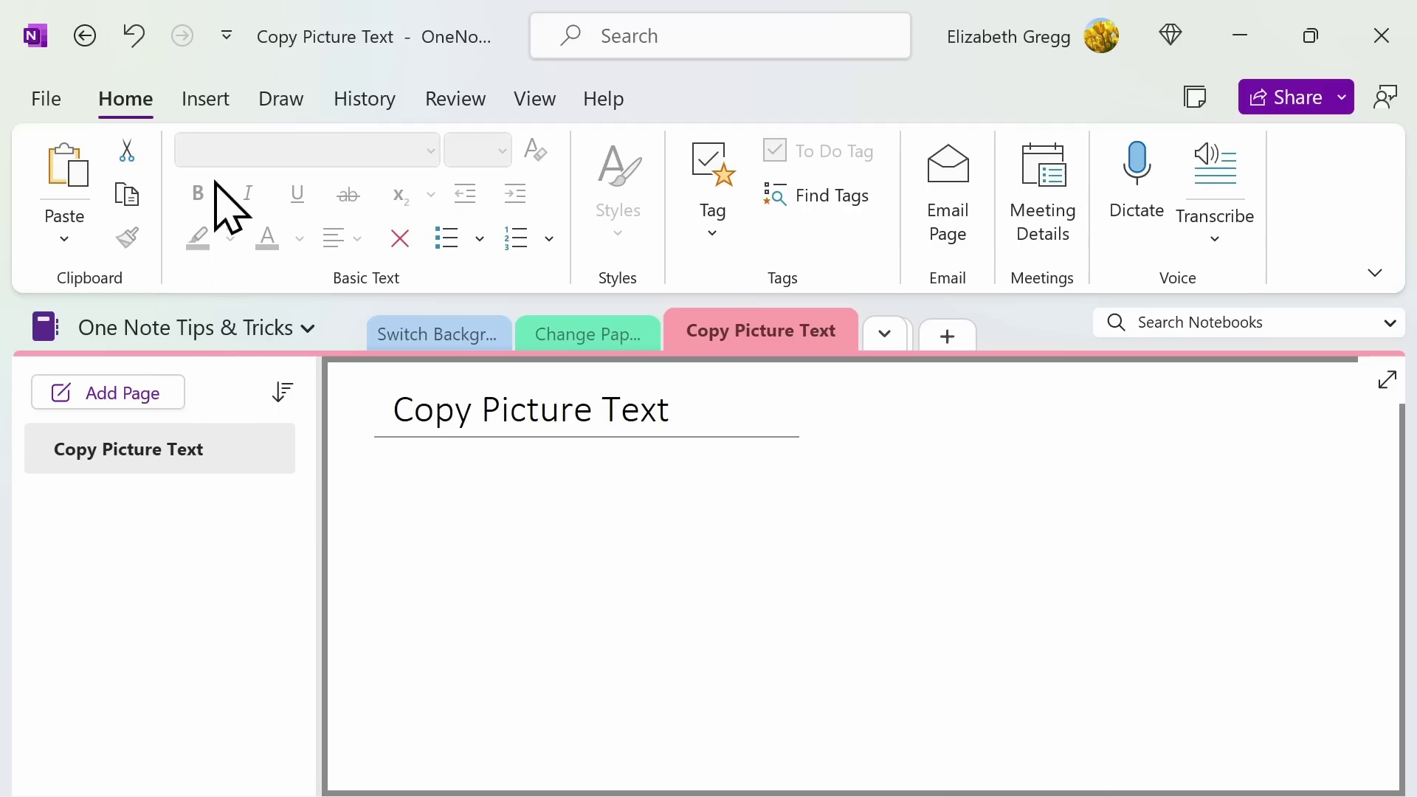
Step: Insert the Hawaii picture from file onto the Copy Picture Text page
{"action": "left_click", "coordinate": [214, 101]}
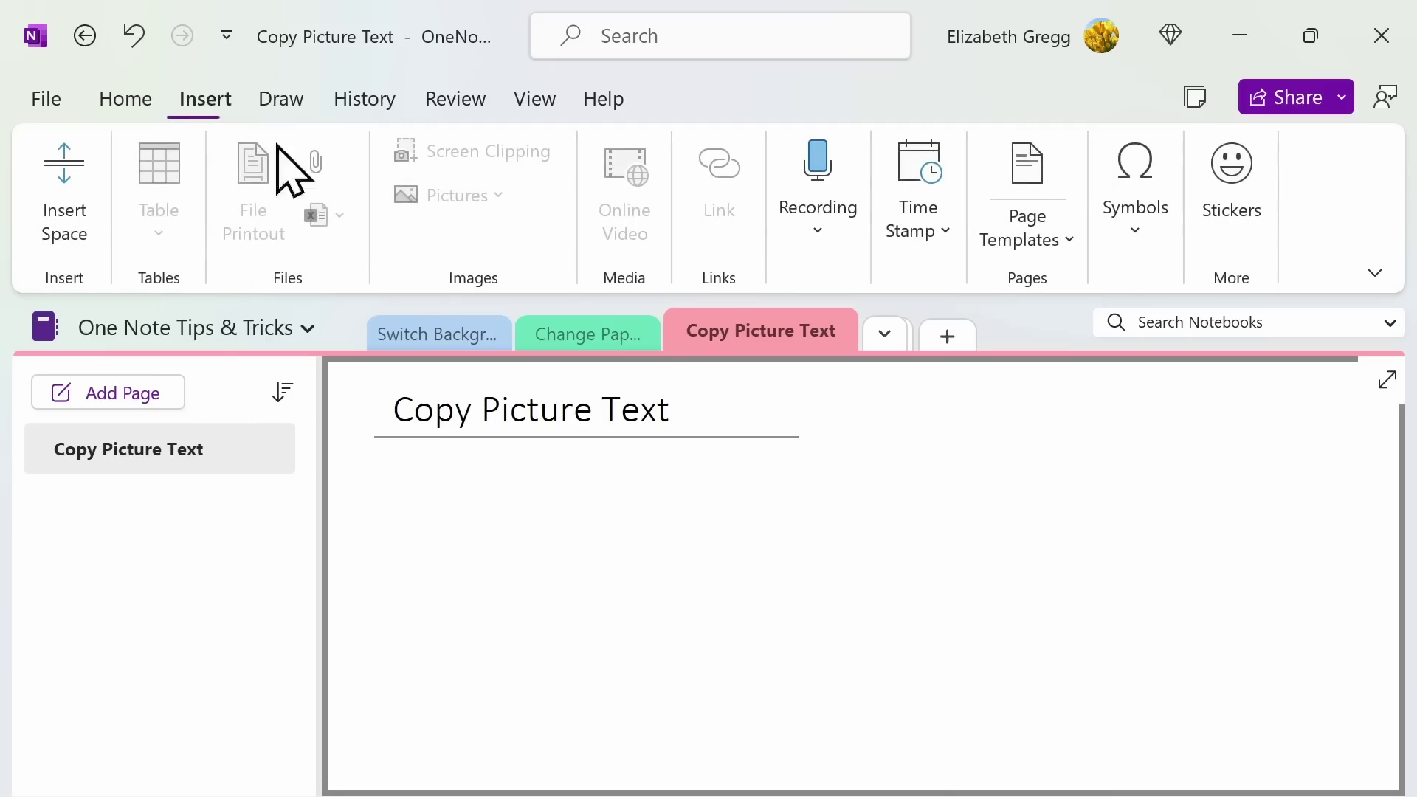
{"action": "left_click", "coordinate": [430, 502]}
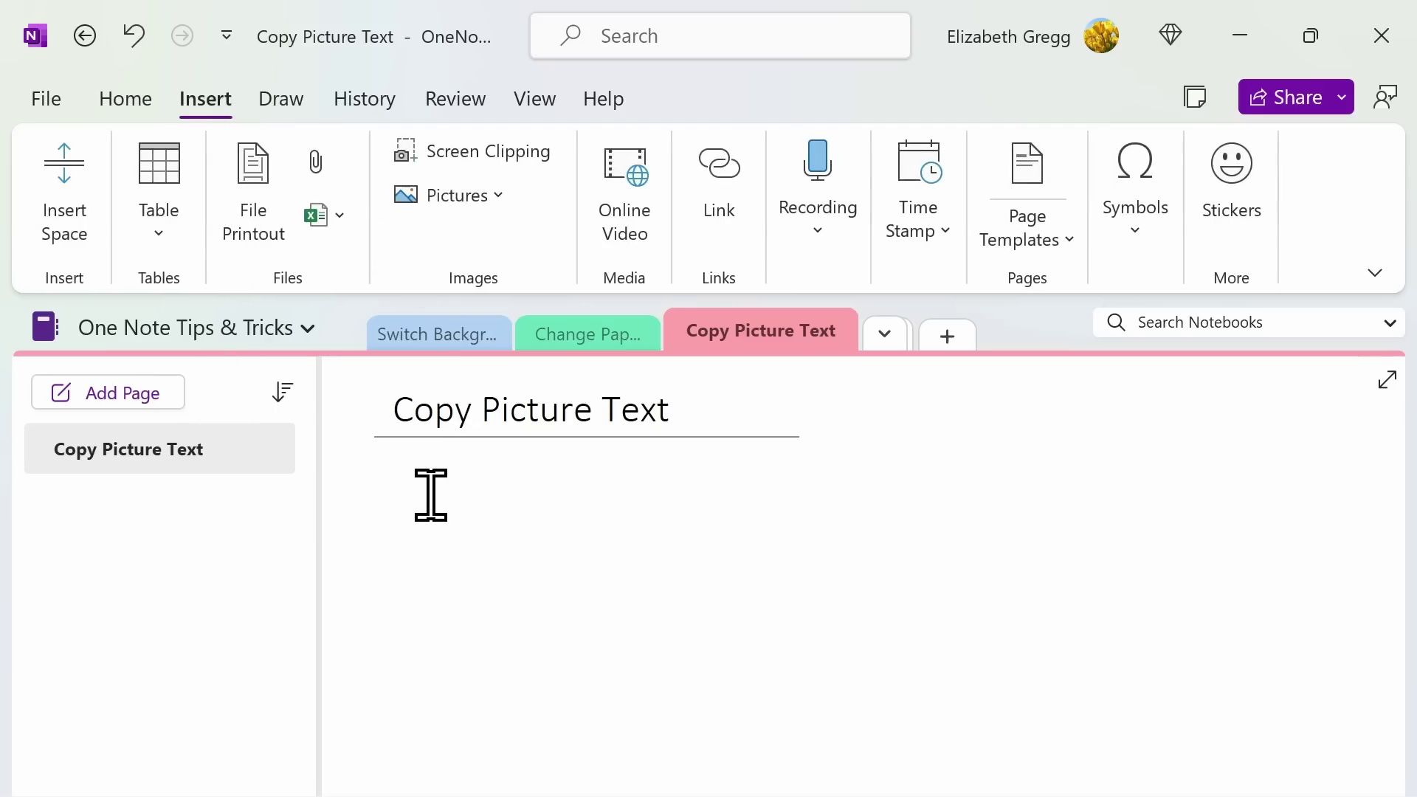
{"action": "left_click", "coordinate": [496, 197]}
{"action": "left_click", "coordinate": [514, 237]}
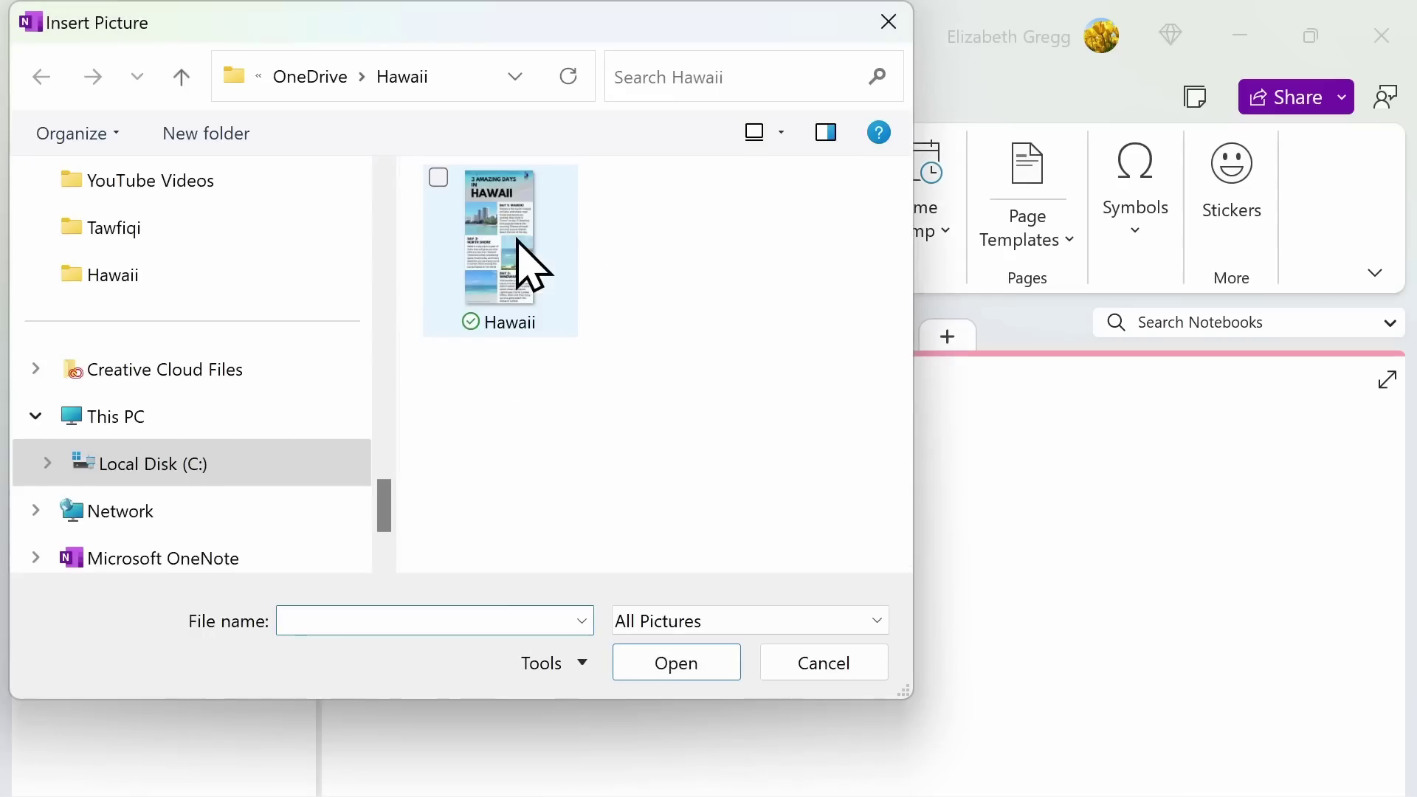
{"action": "left_click", "coordinate": [526, 264]}
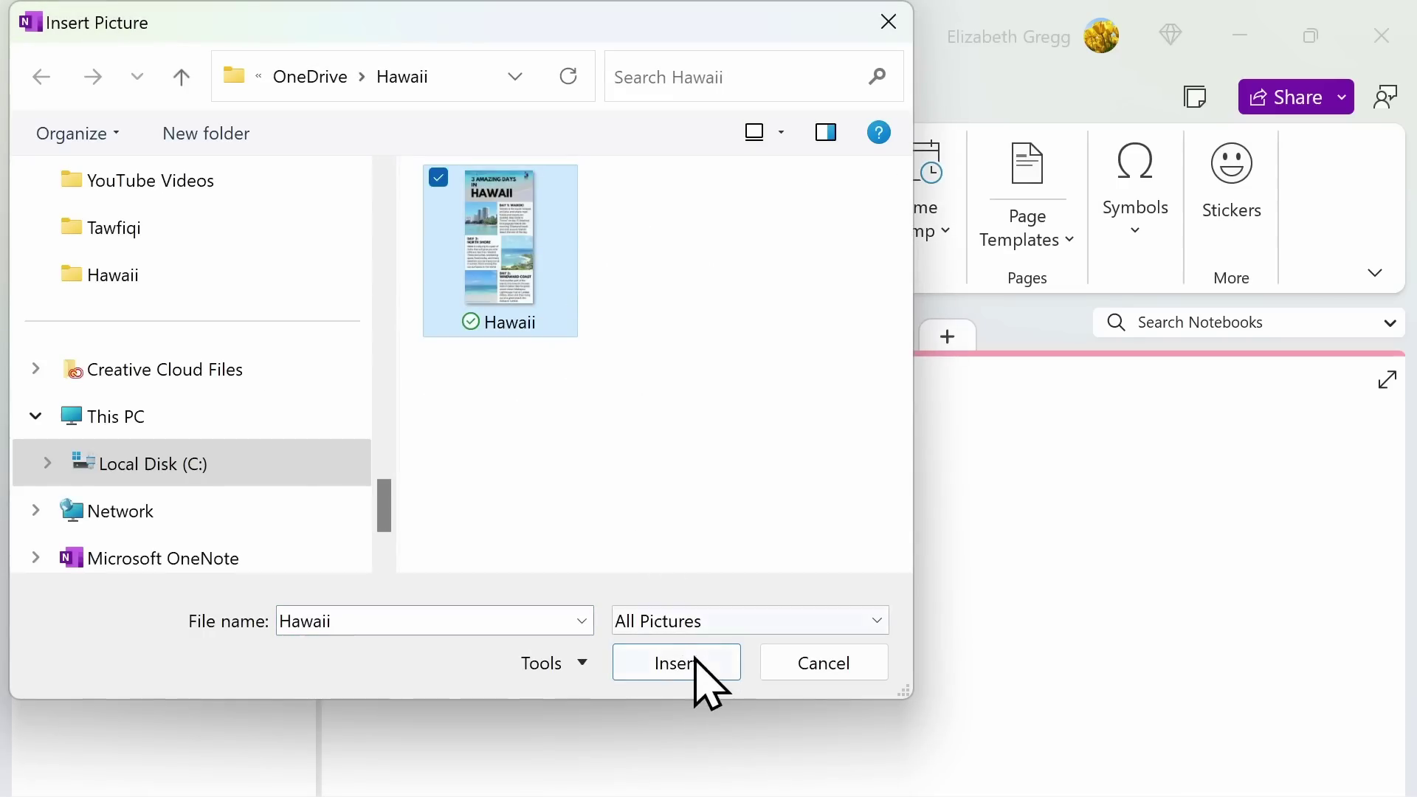
{"action": "left_click", "coordinate": [676, 663]}
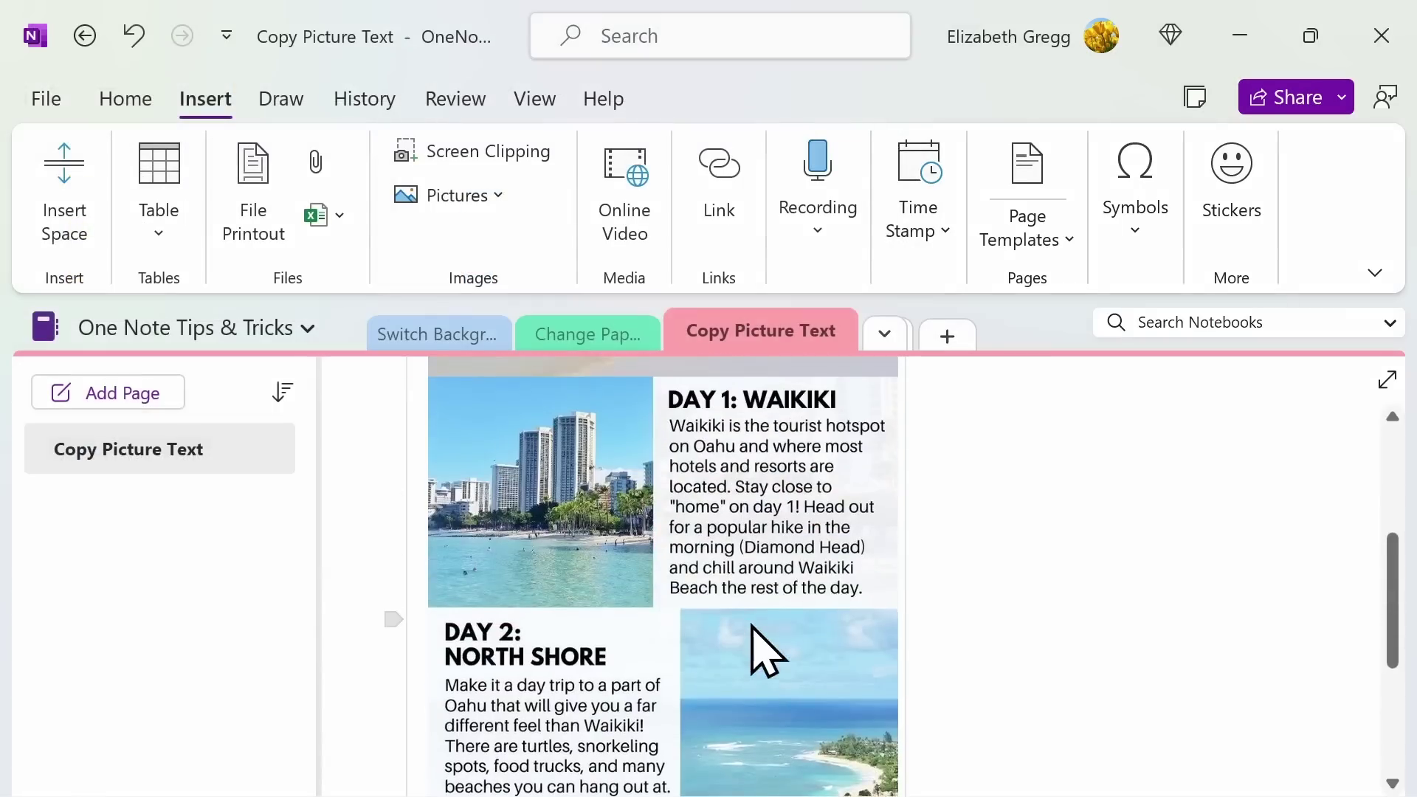
Step: Copy the text from the Hawaii picture and paste it below the image
{"action": "right_click", "coordinate": [686, 521]}
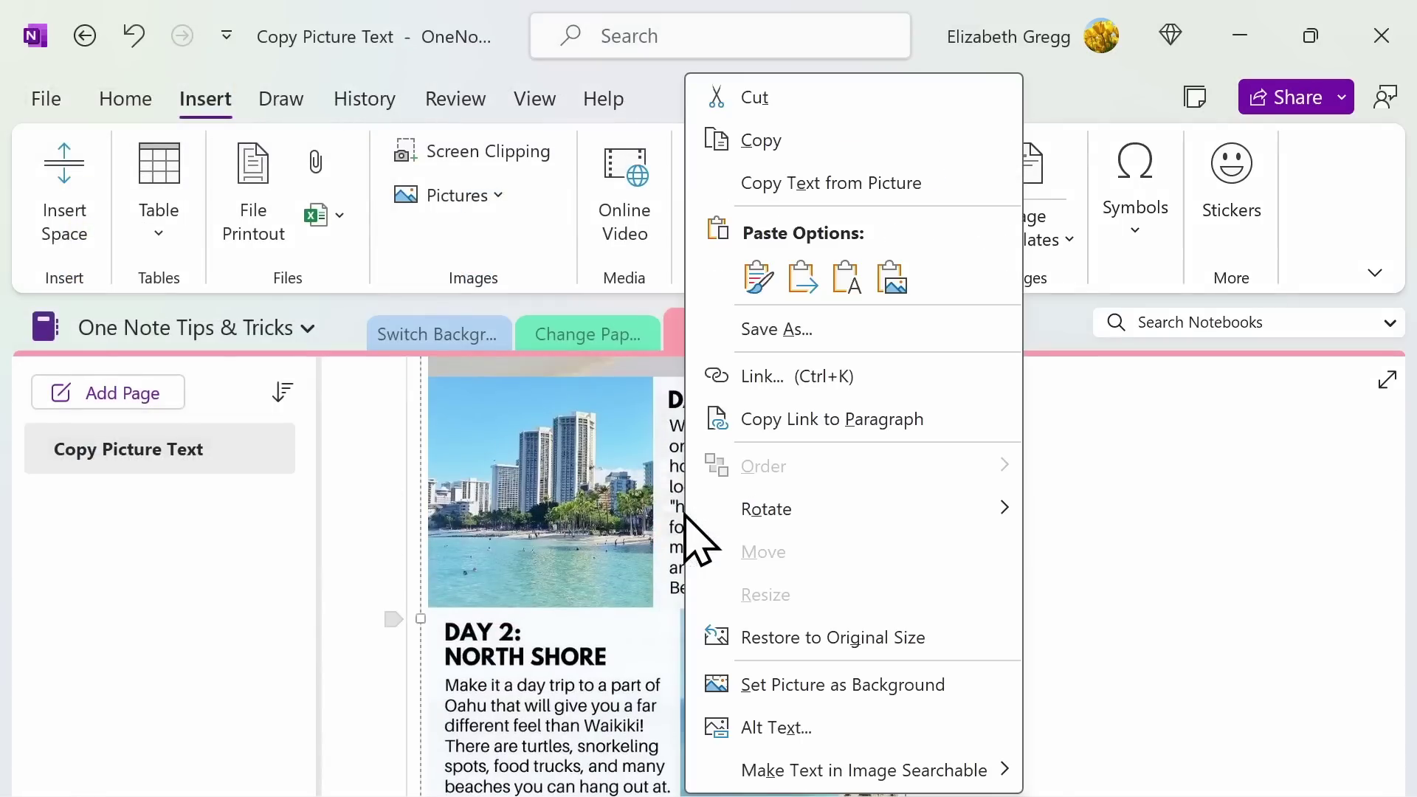
{"action": "left_click", "coordinate": [821, 189]}
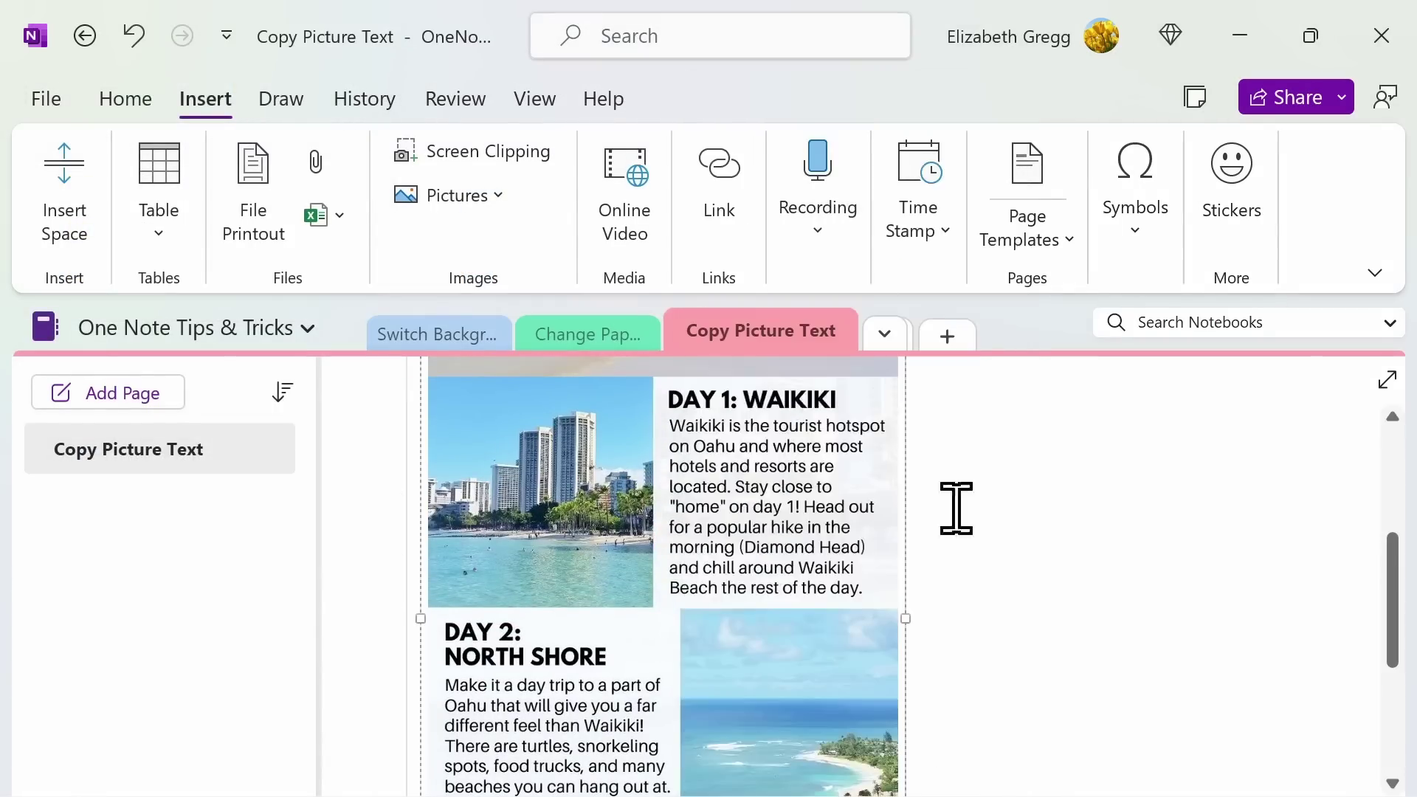
{"action": "scroll", "coordinate": [952, 506], "scroll_direction": "down", "scroll_amount": 6}
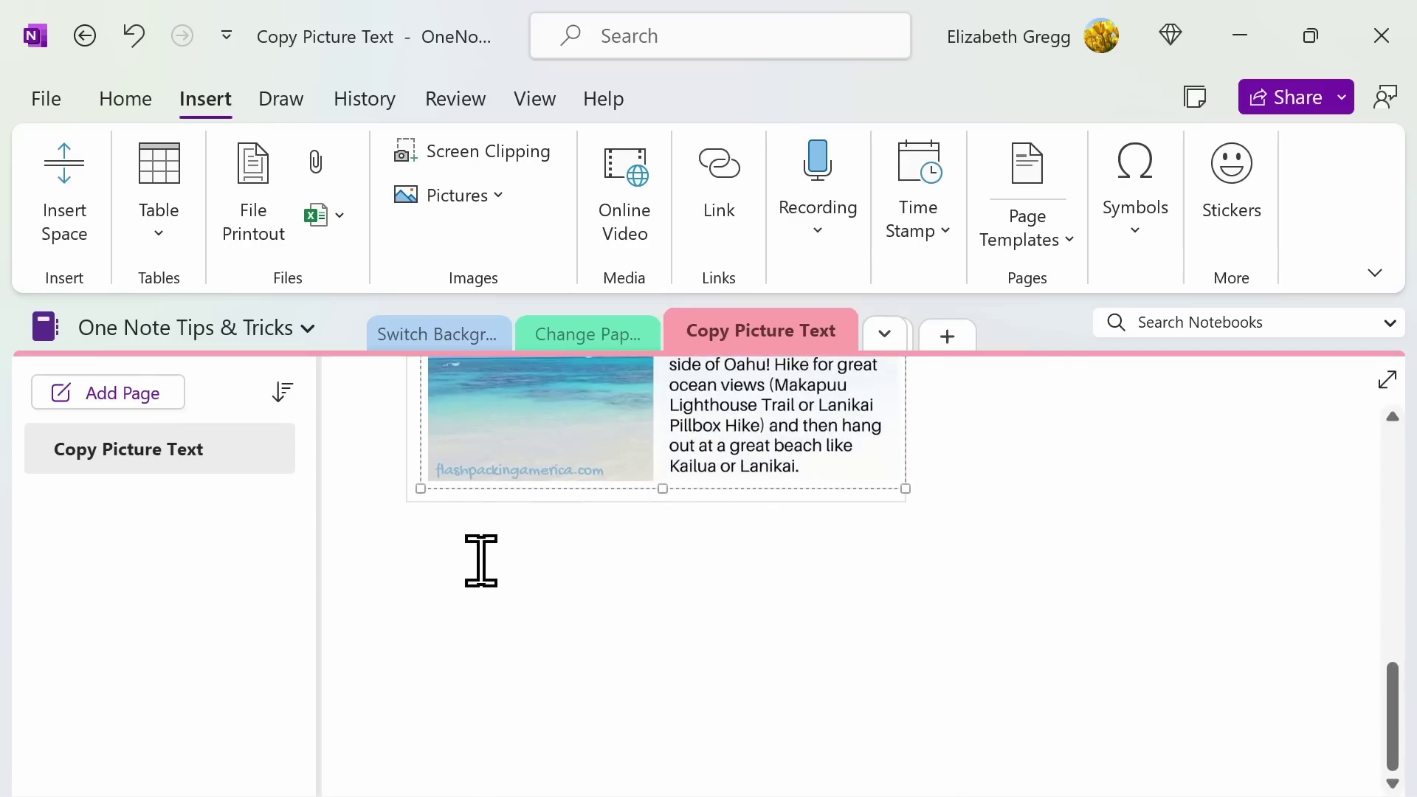
{"action": "left_click", "coordinate": [480, 560]}
{"action": "right_click", "coordinate": [480, 560]}
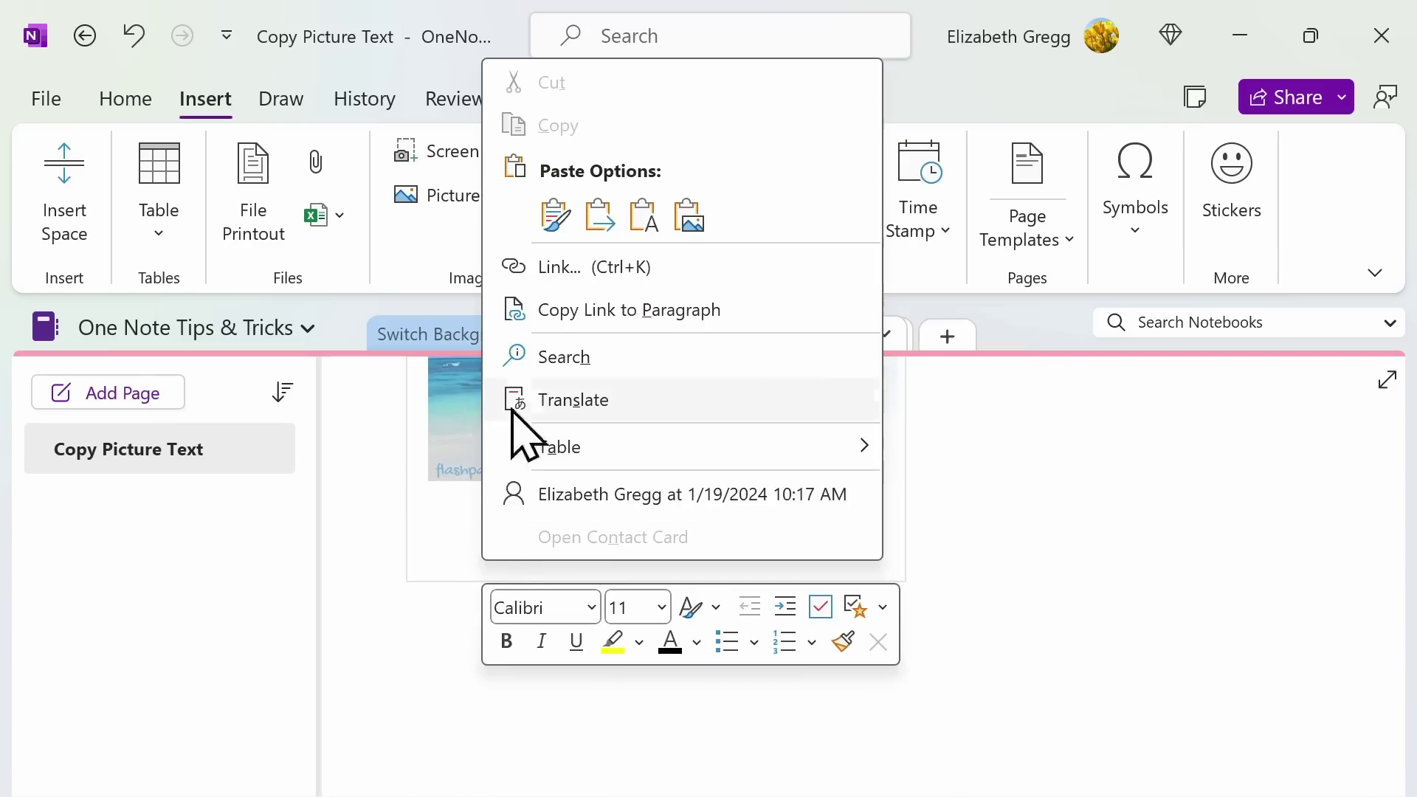
{"action": "left_click", "coordinate": [563, 211]}
Step: Add blank lines after the HAWAII heading and after the DAY 1 paragraph
{"action": "scroll", "coordinate": [822, 564], "scroll_direction": "up", "scroll_amount": 5}
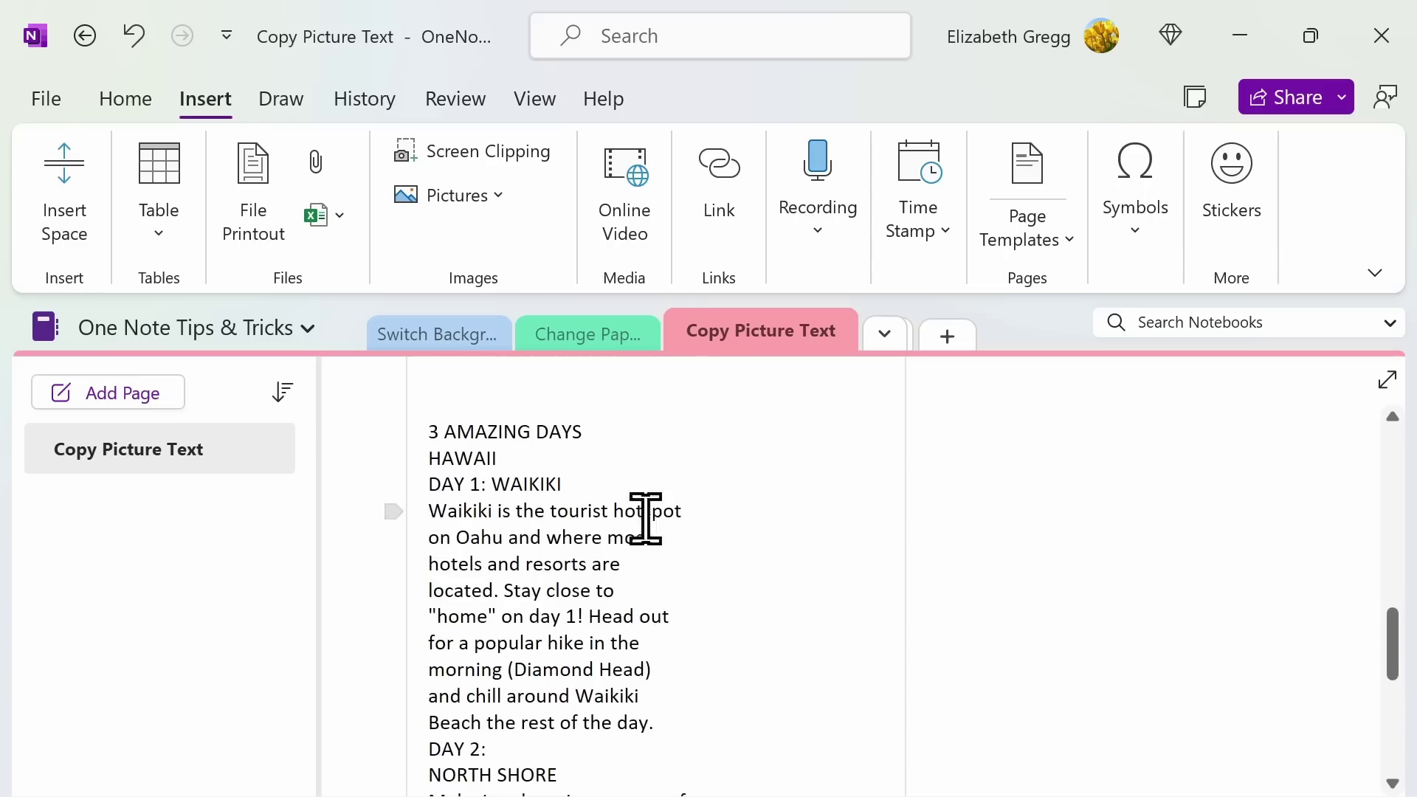
{"action": "left_click", "coordinate": [549, 458]}
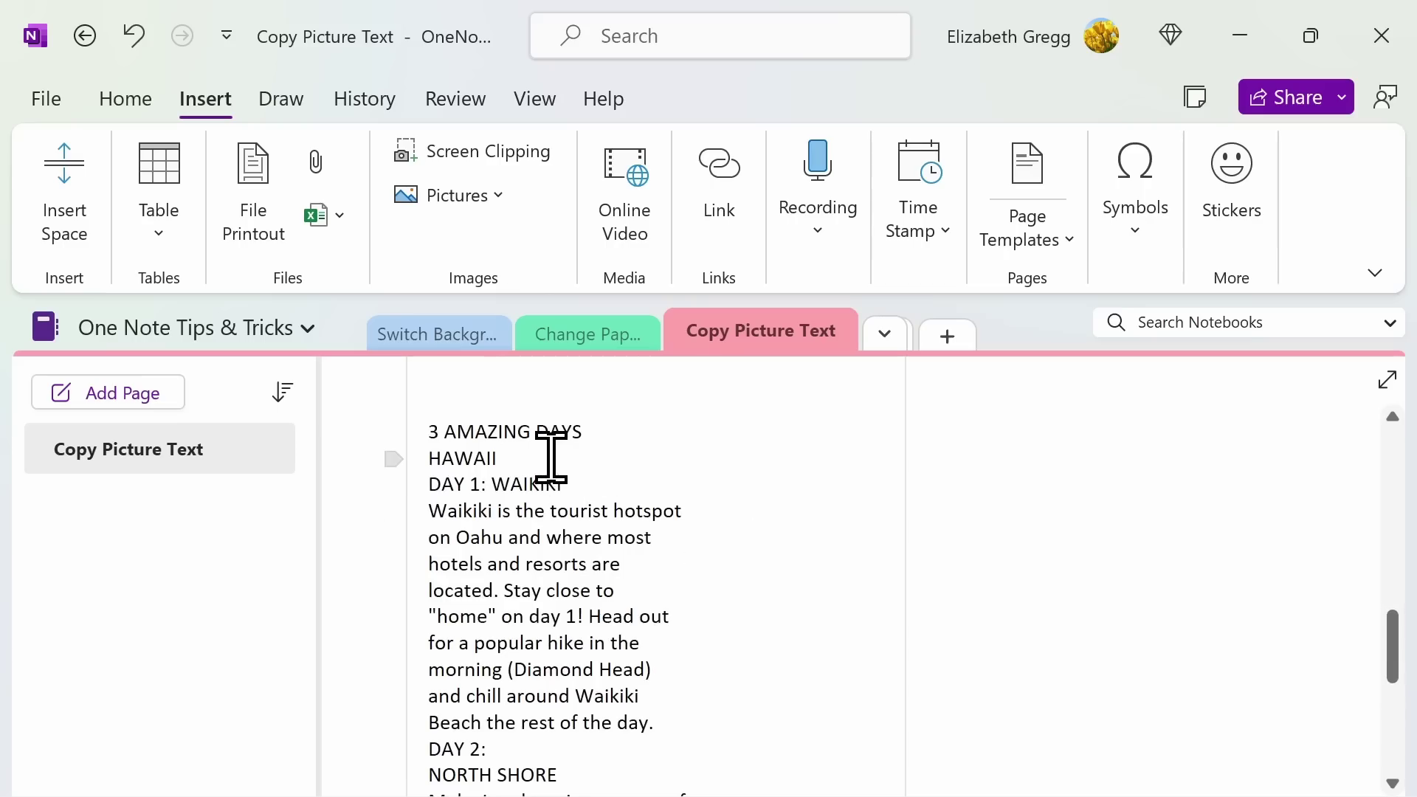
{"action": "key", "text": "Return"}
{"action": "scroll", "coordinate": [632, 592], "scroll_direction": "down", "scroll_amount": 5}
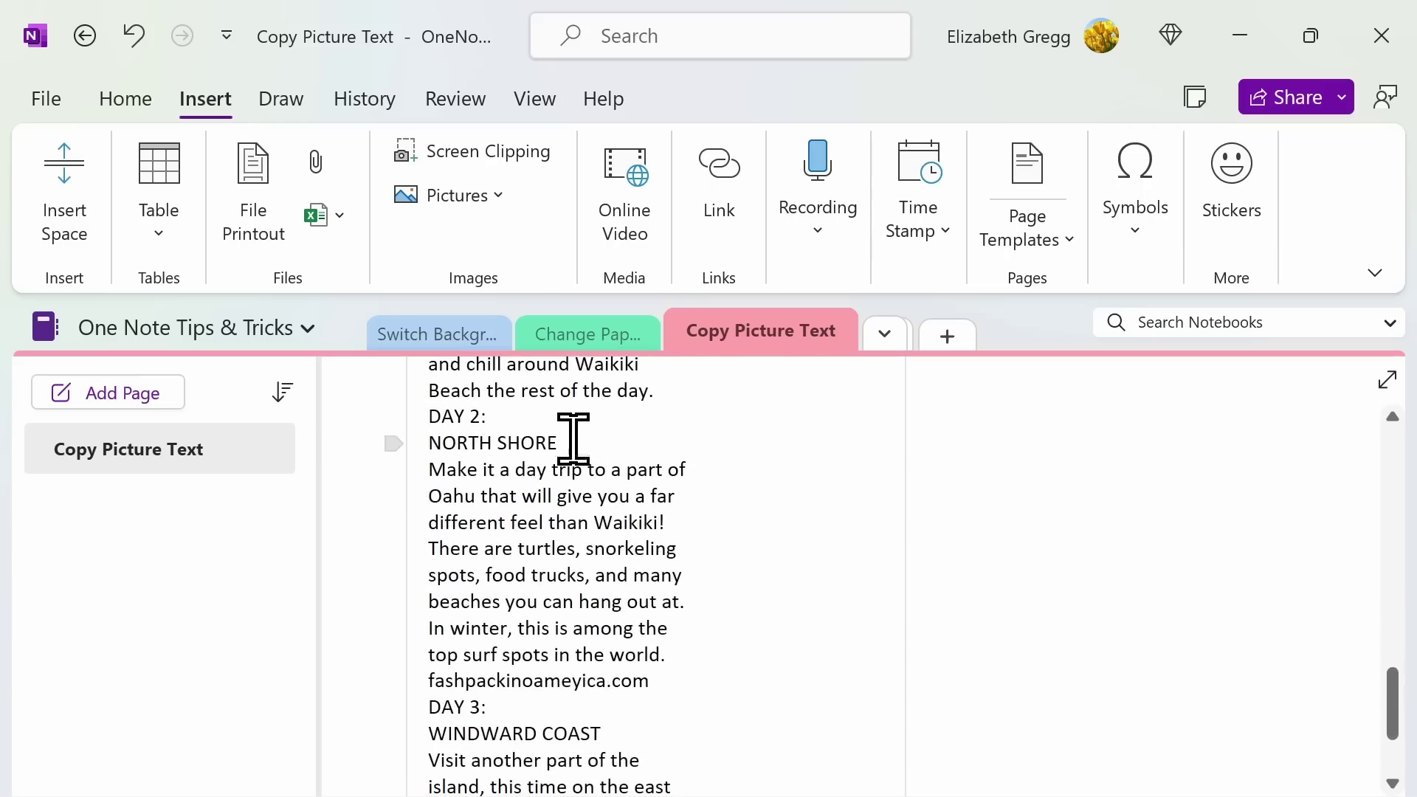
{"action": "left_click", "coordinate": [684, 396]}
{"action": "key", "text": "Return"}
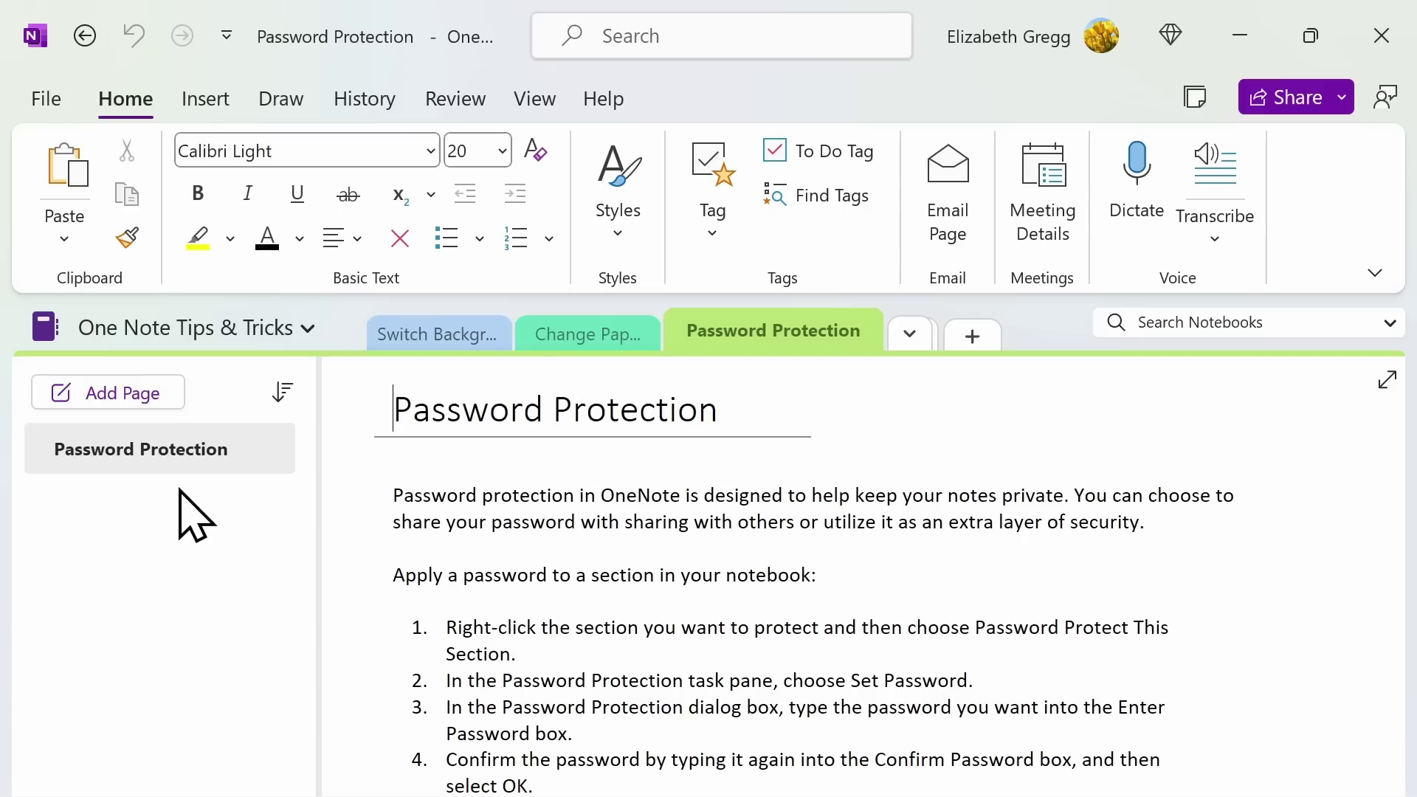
Step: Password-protect the Password Protection section, entering and confirming the section password
{"action": "right_click", "coordinate": [747, 334]}
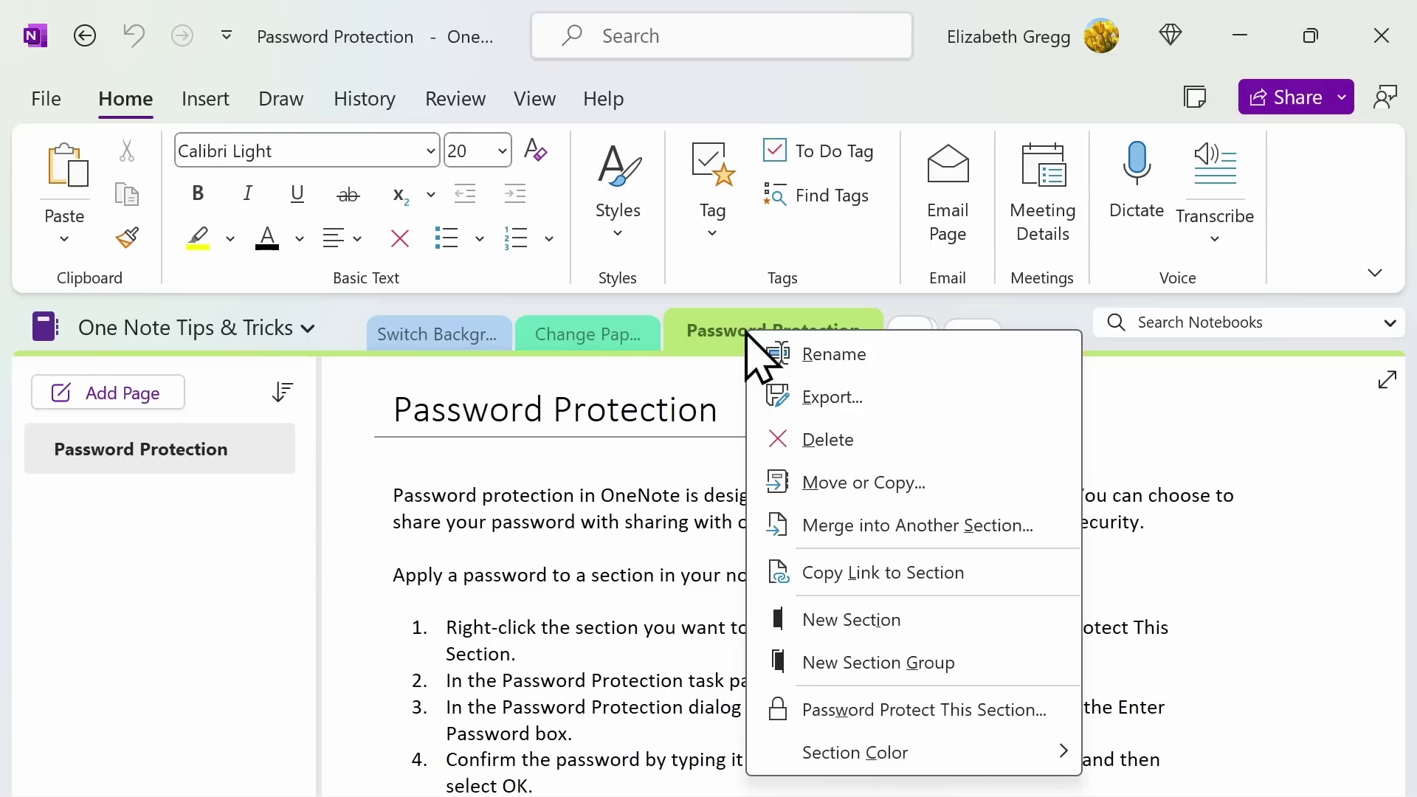
{"action": "left_click", "coordinate": [821, 710]}
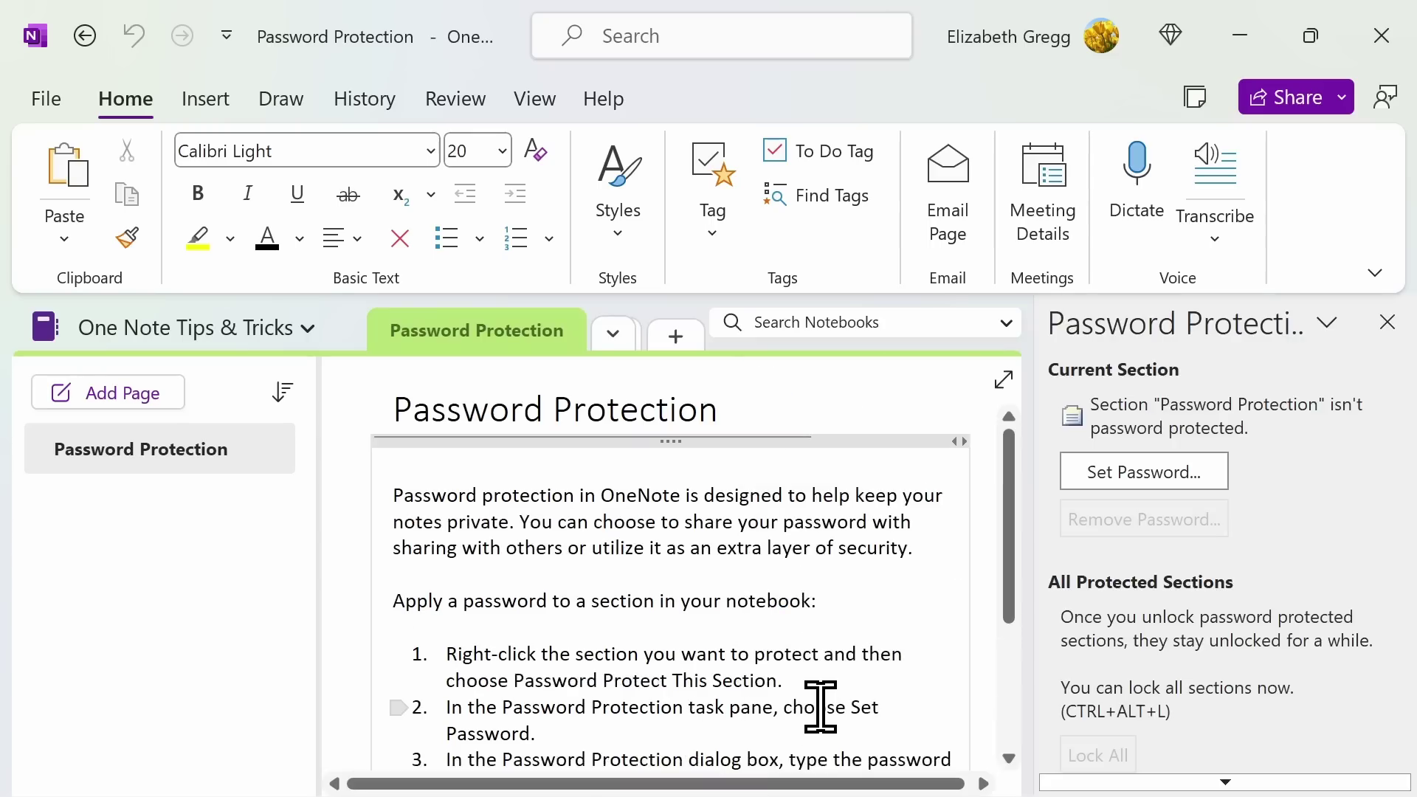
{"action": "left_click", "coordinate": [1191, 480]}
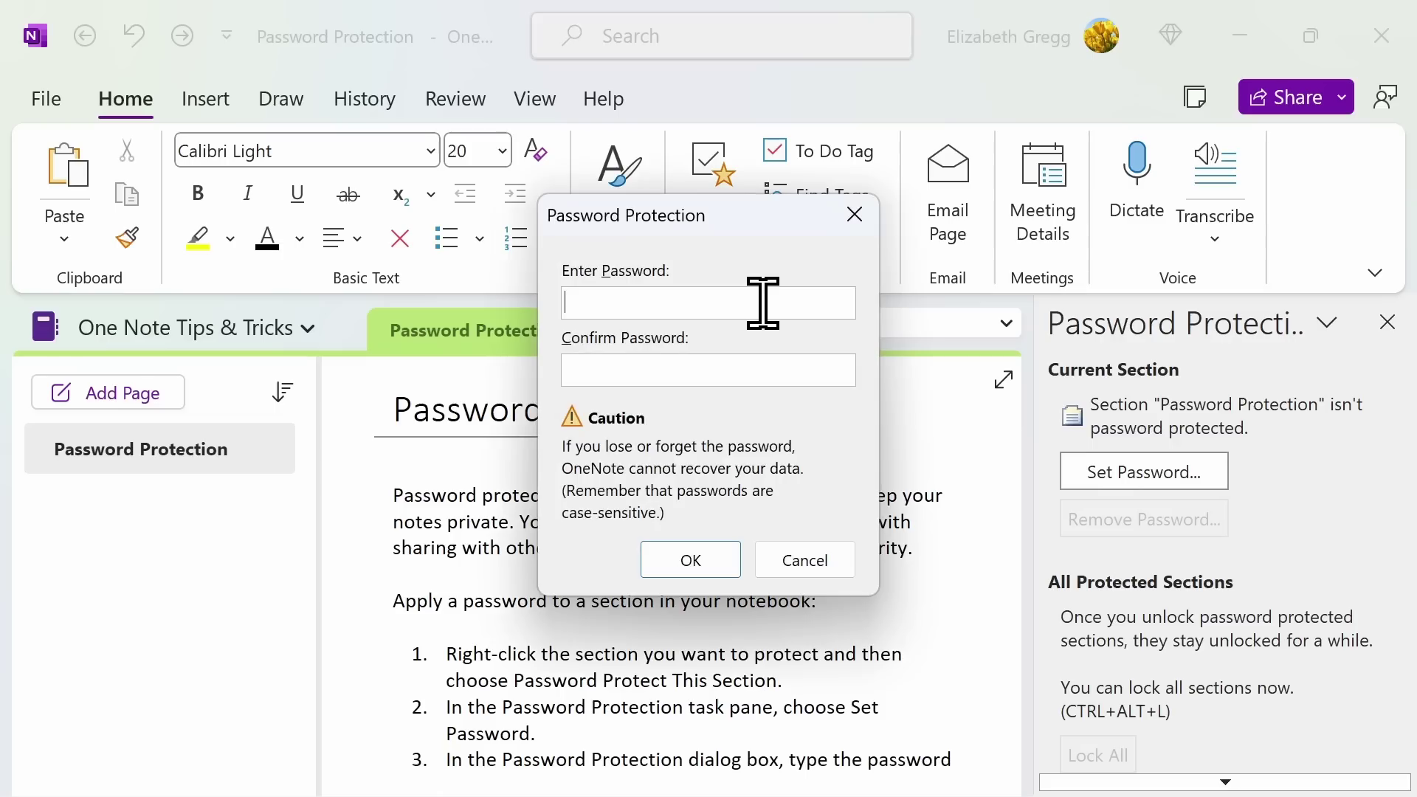
{"action": "type", "text": "•••"}
{"action": "left_click", "coordinate": [597, 369]}
{"action": "type", "text": "•••"}
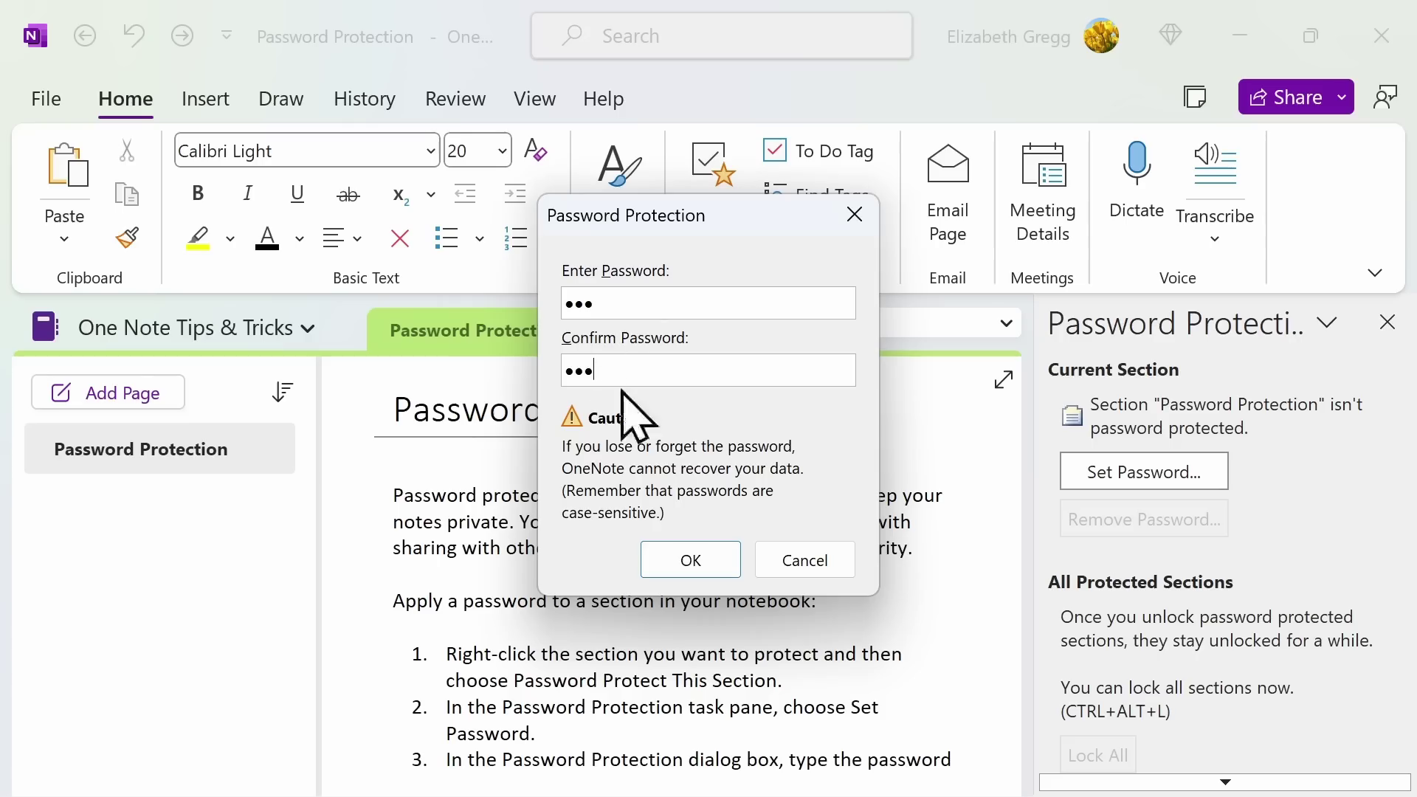
{"action": "left_click", "coordinate": [697, 567]}
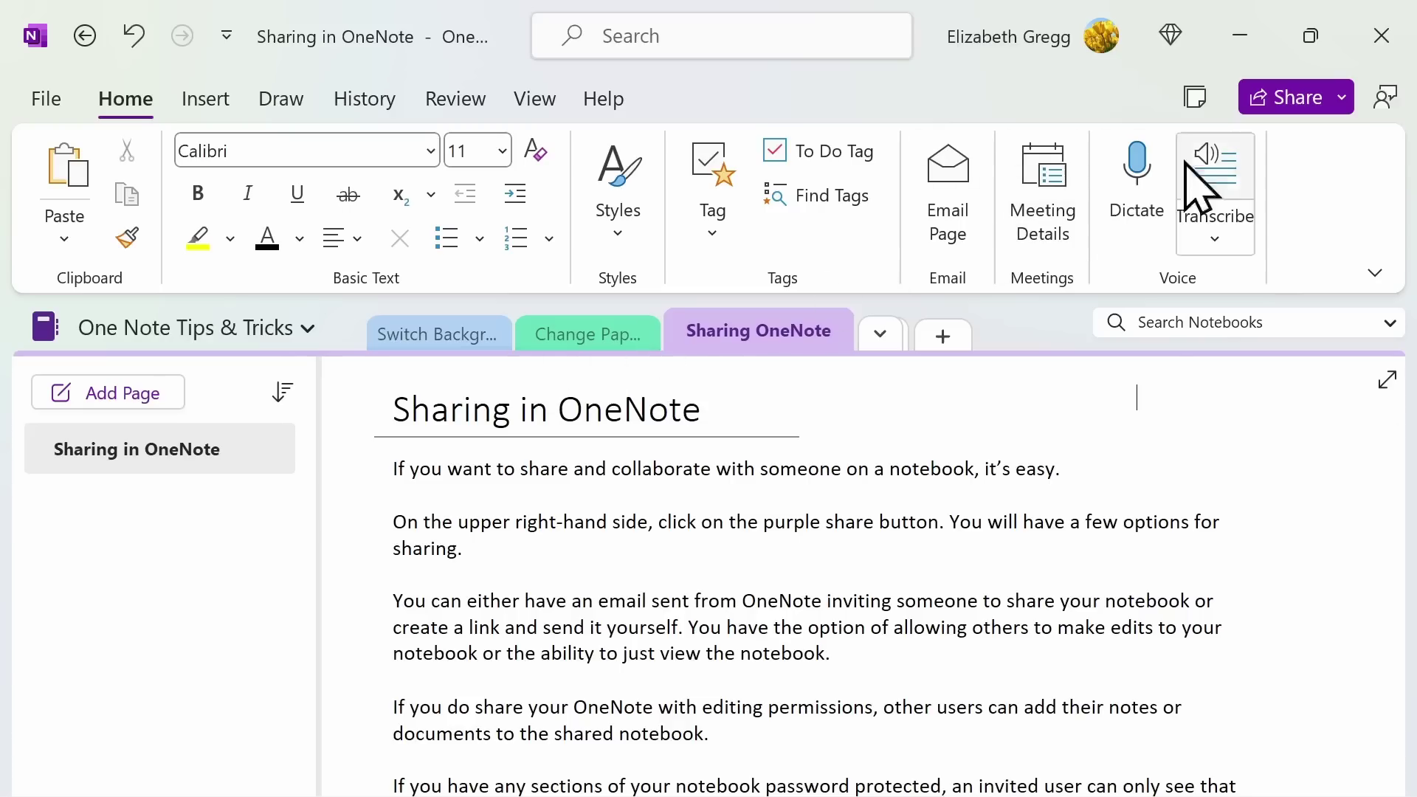
Step: Share the entire One Note Tips & Tricks notebook with a view-only link
{"action": "left_click", "coordinate": [1305, 101]}
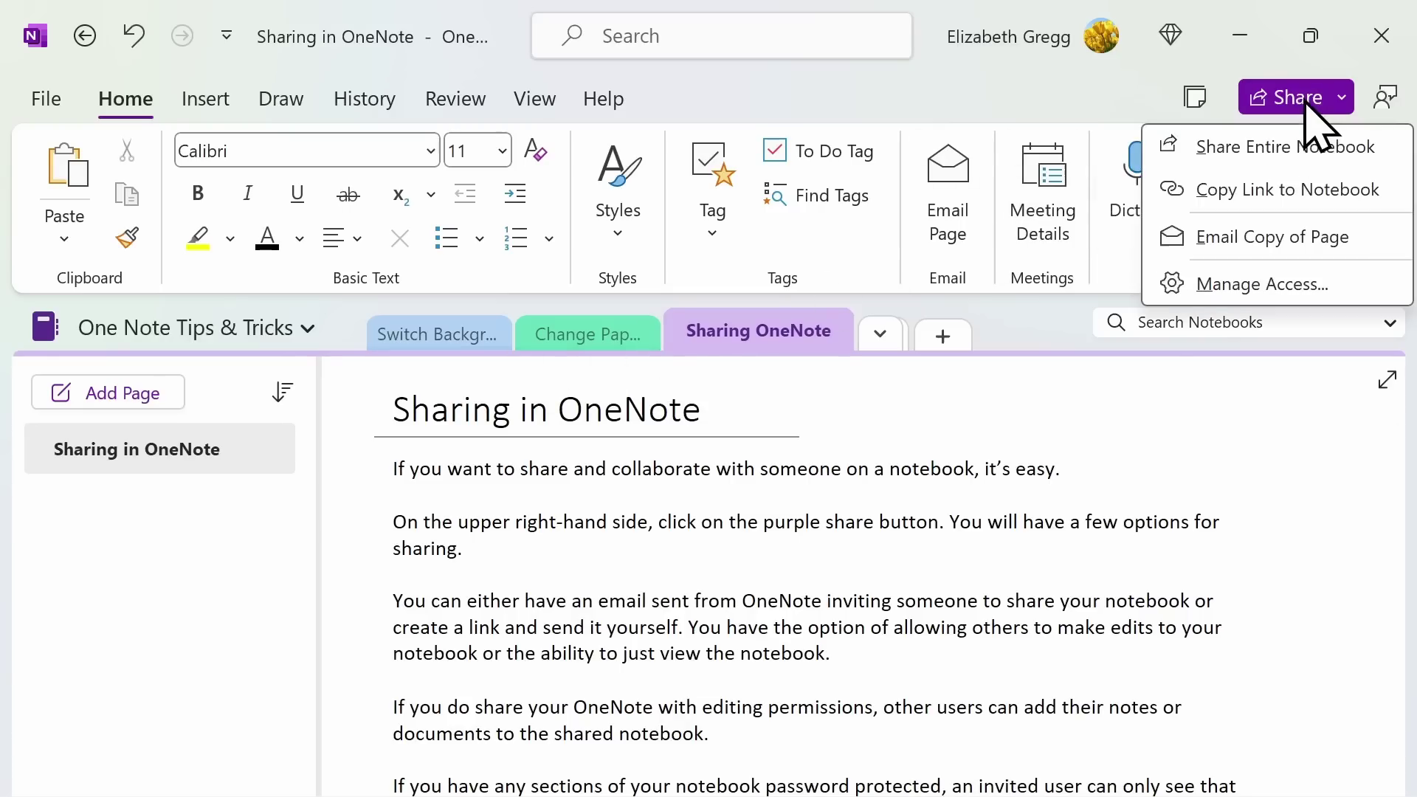
{"action": "left_click", "coordinate": [1318, 151]}
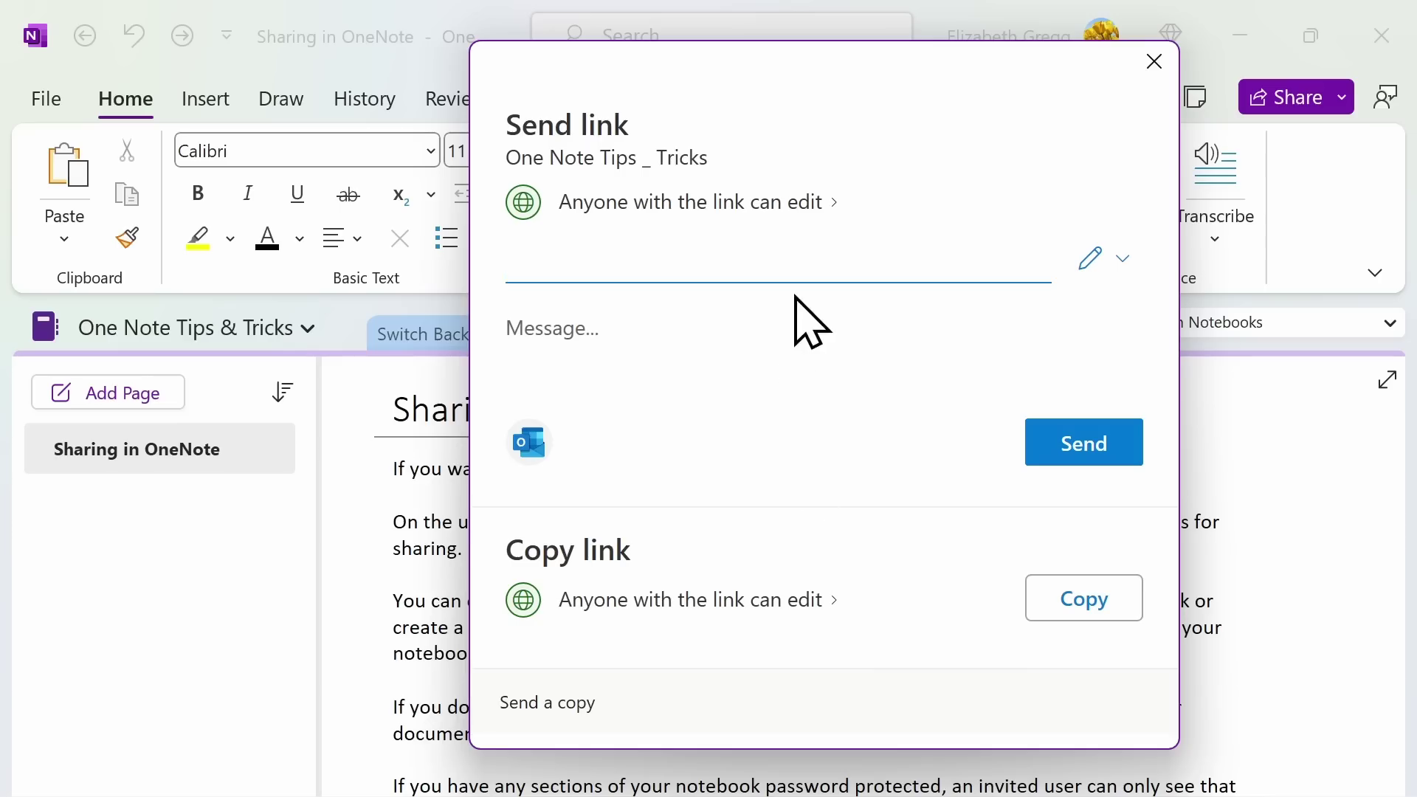
{"action": "left_click", "coordinate": [1122, 267]}
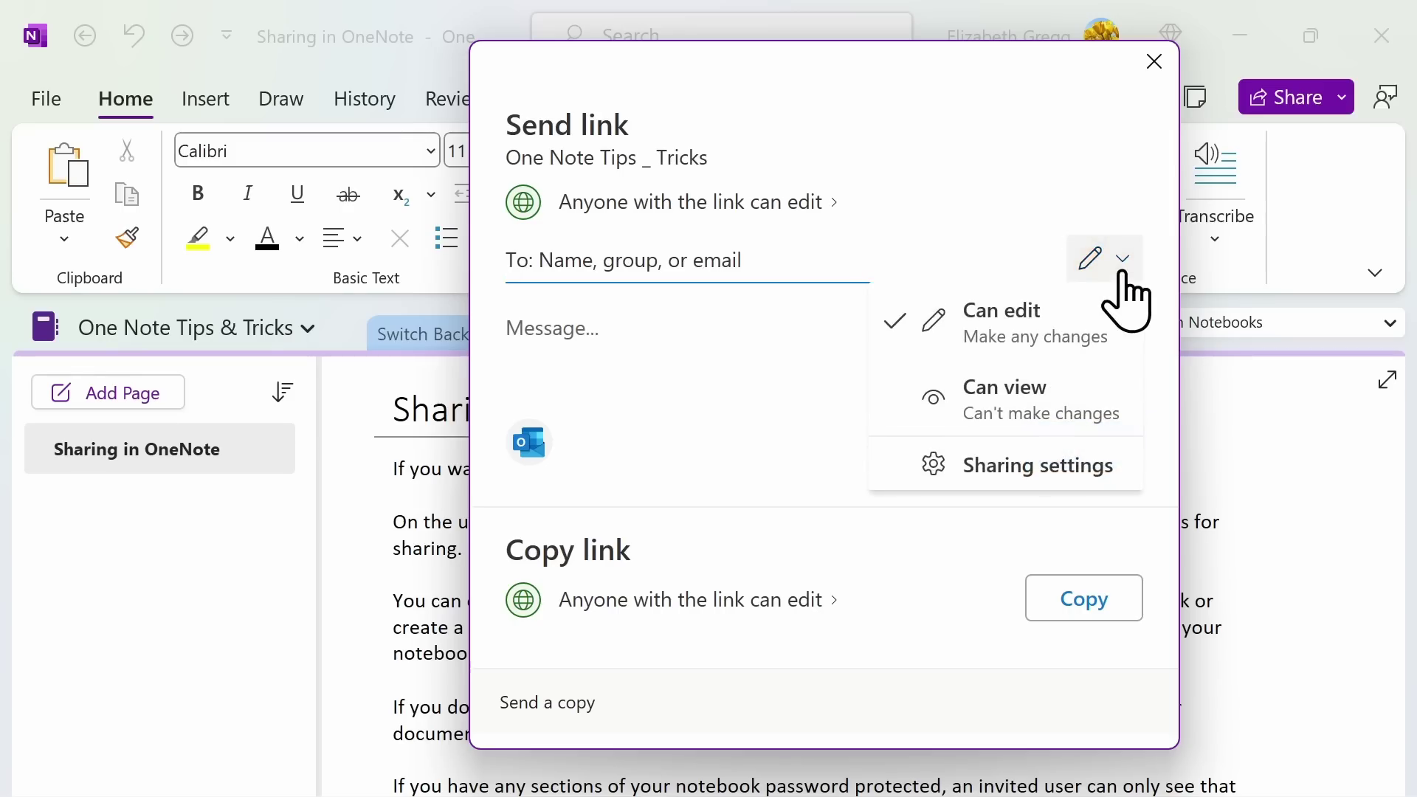
{"action": "left_click", "coordinate": [1098, 419]}
Step: Change the notebook link permission to 'Anyone with the link can edit'
{"action": "left_click", "coordinate": [825, 273]}
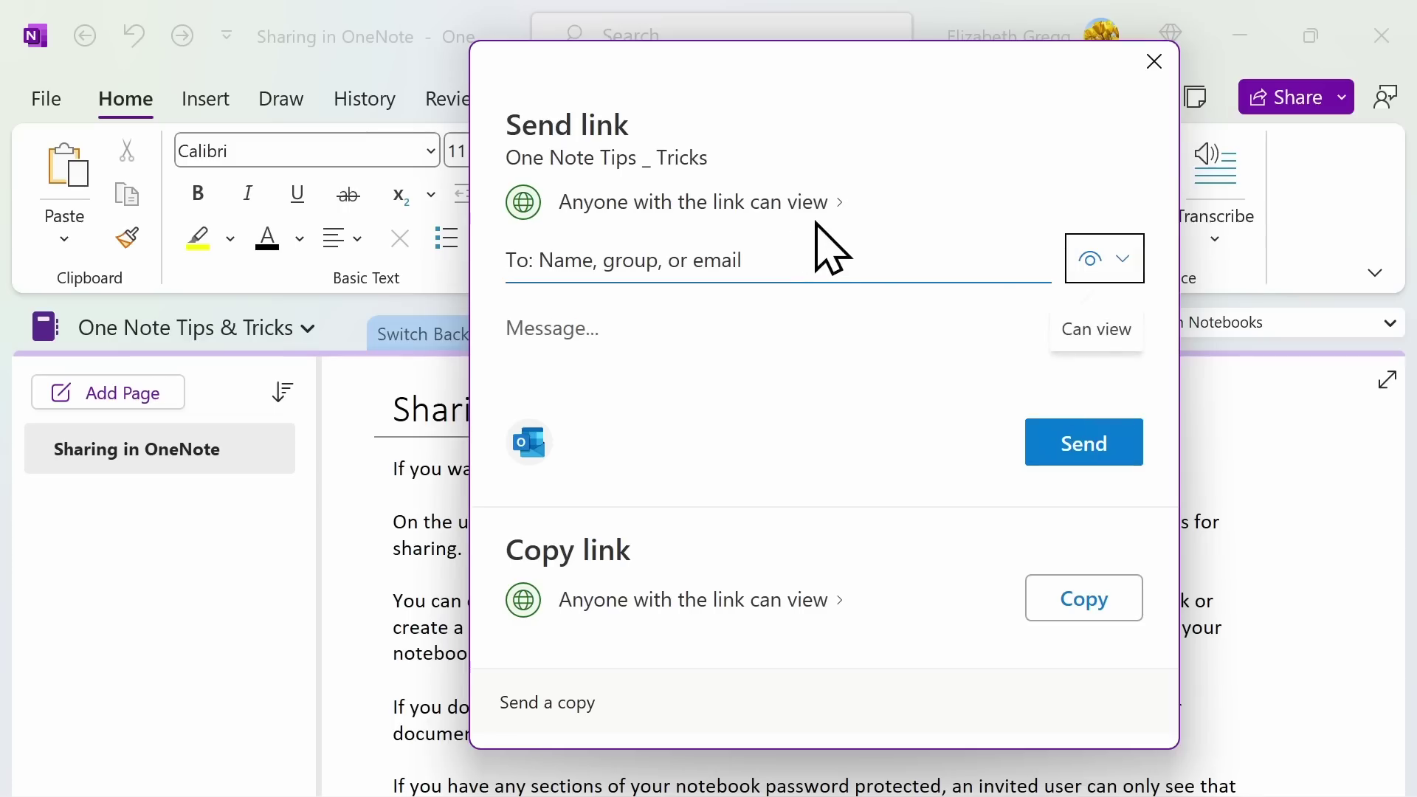
{"action": "left_click", "coordinate": [1122, 277]}
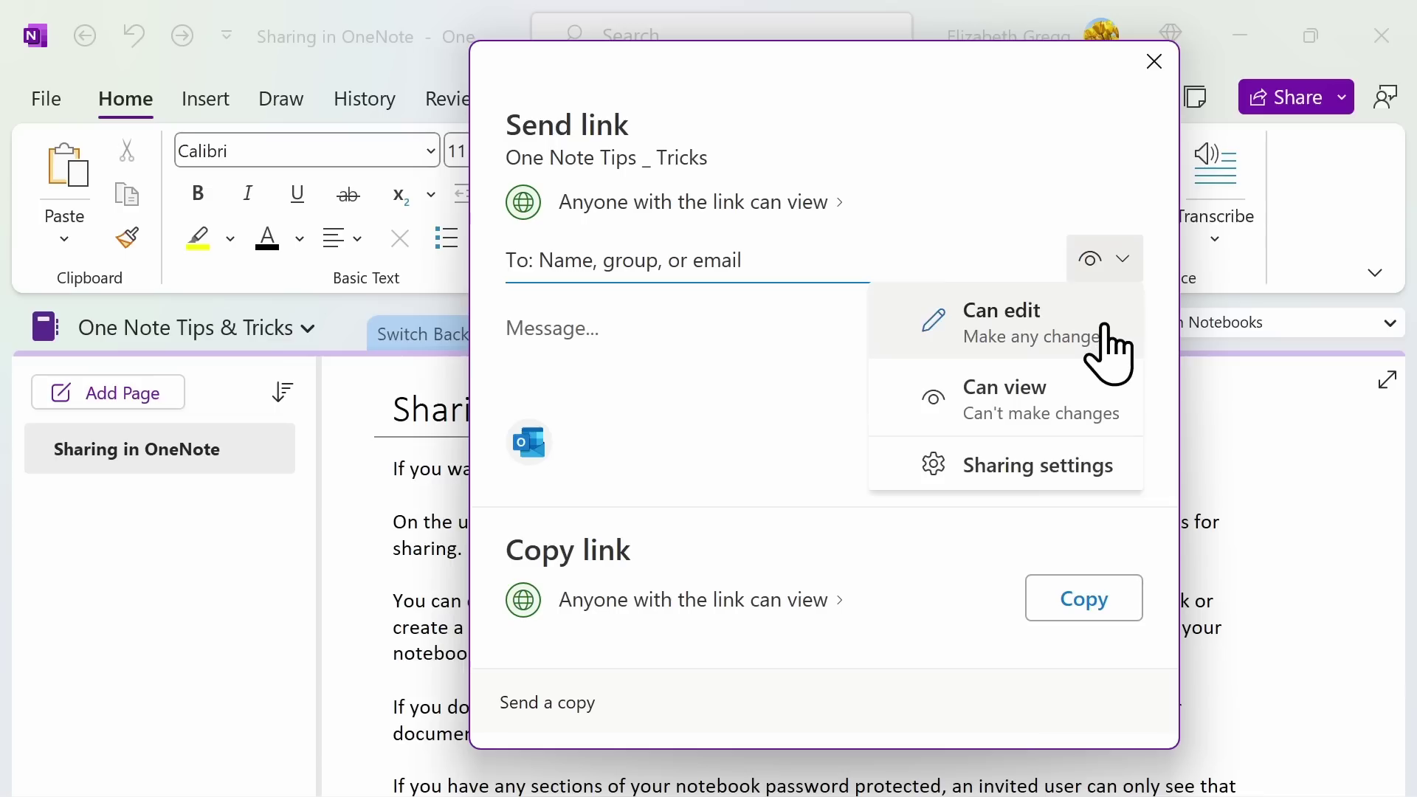
{"action": "left_click", "coordinate": [1107, 354]}
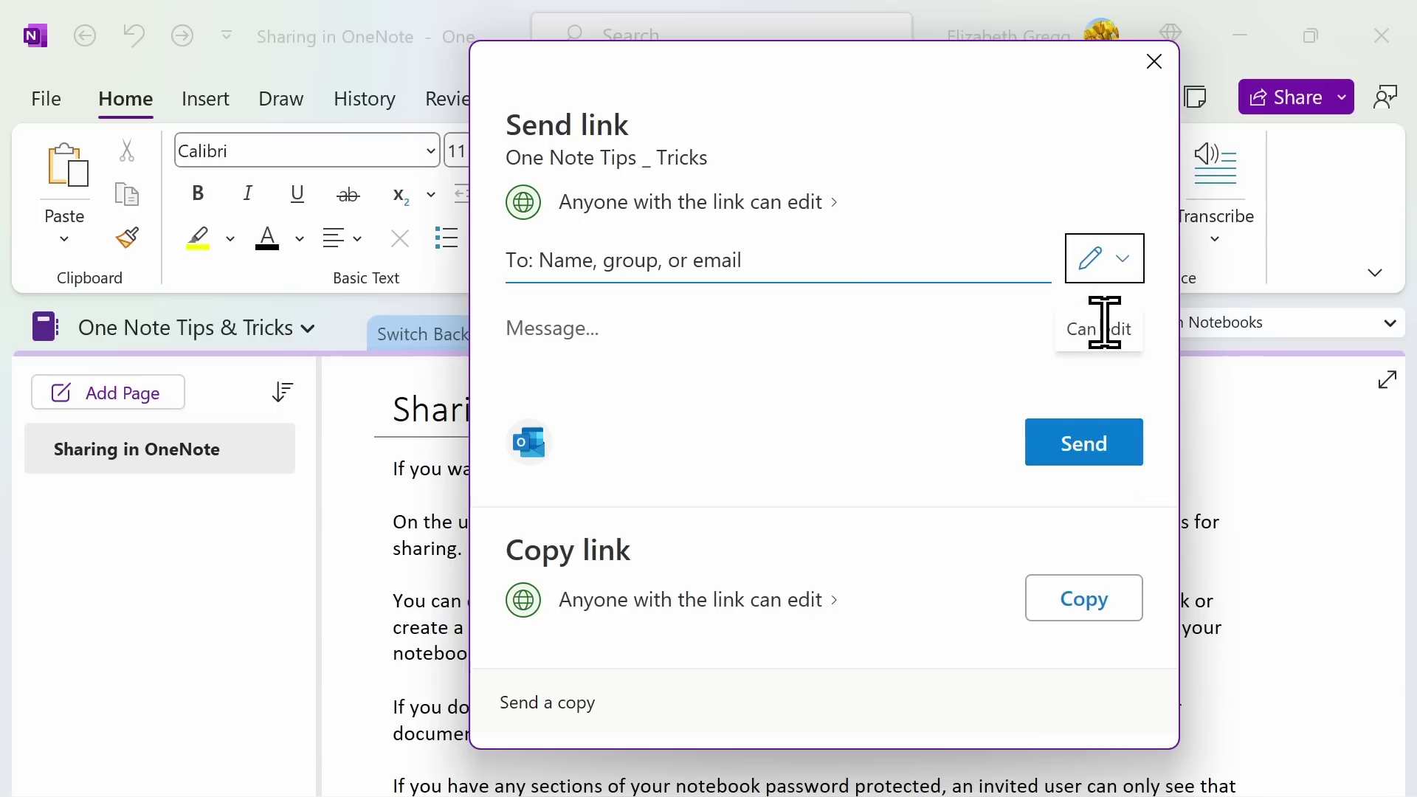